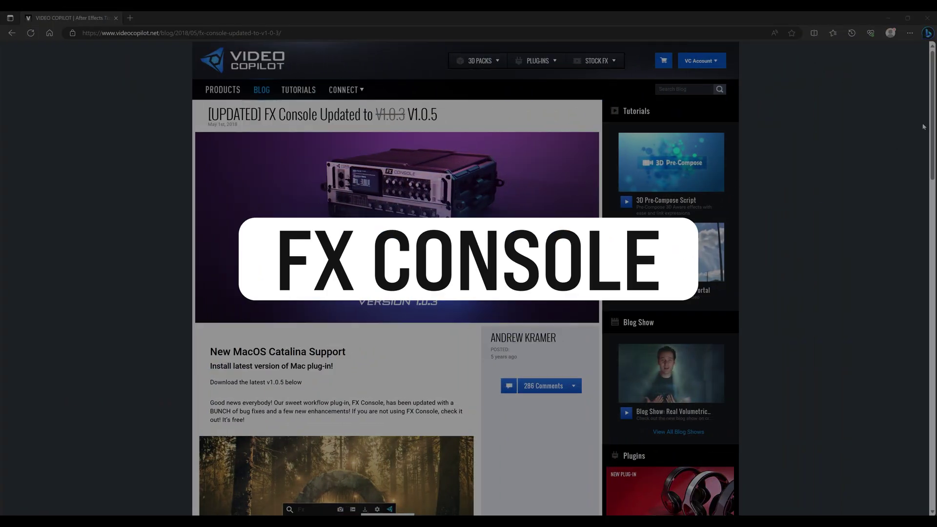
- Look through the FX Console update page down to the v1.0.5 download section
drag(932, 120, 935, 155)
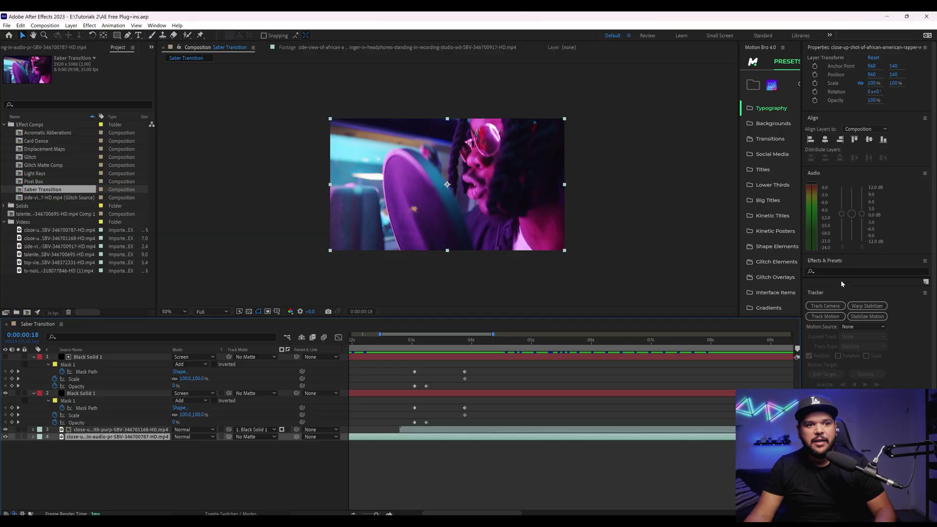
- In After Effects, search the effects and presets library for "g" and preview the Saber Transition timeline to about 0:00:02:13
click(840, 272)
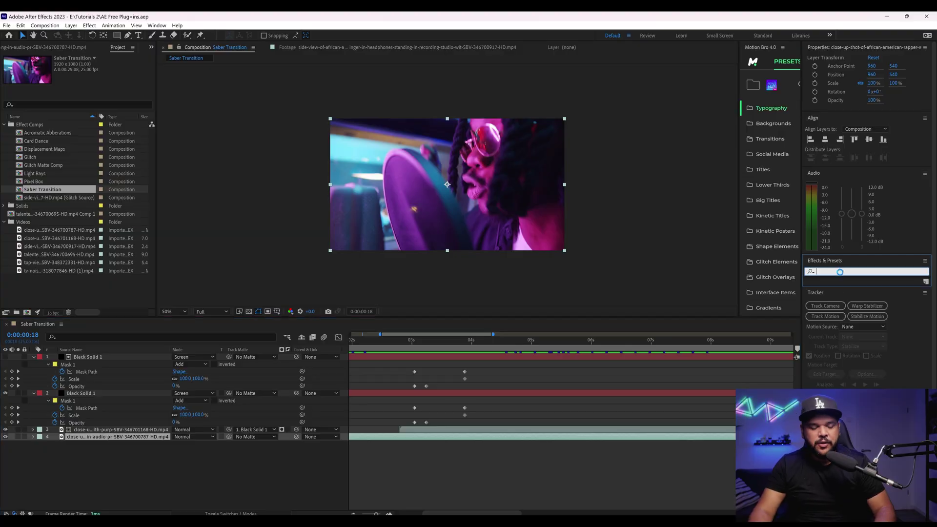
text(g)
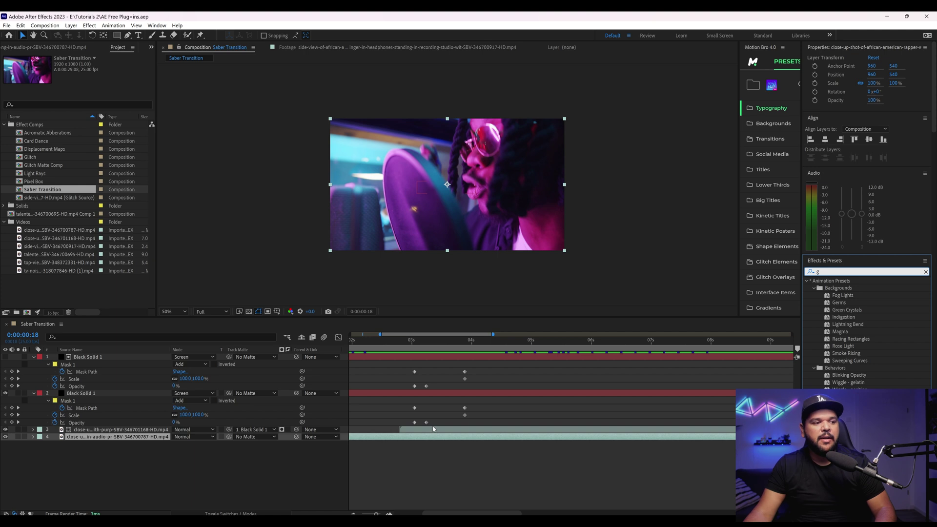
click(433, 430)
key(space)
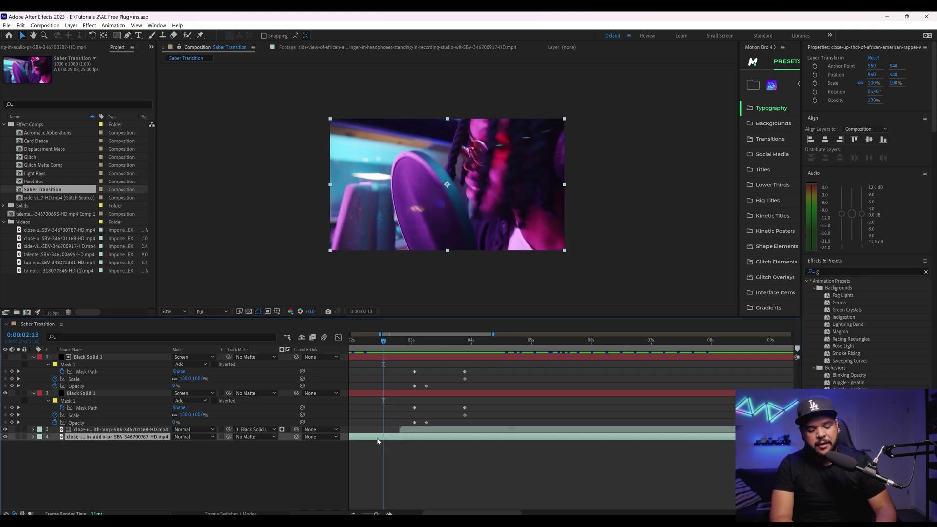
- Search FX Console for "glow" and apply the Glow effect to the bottom video layer
key(ctrl+space)
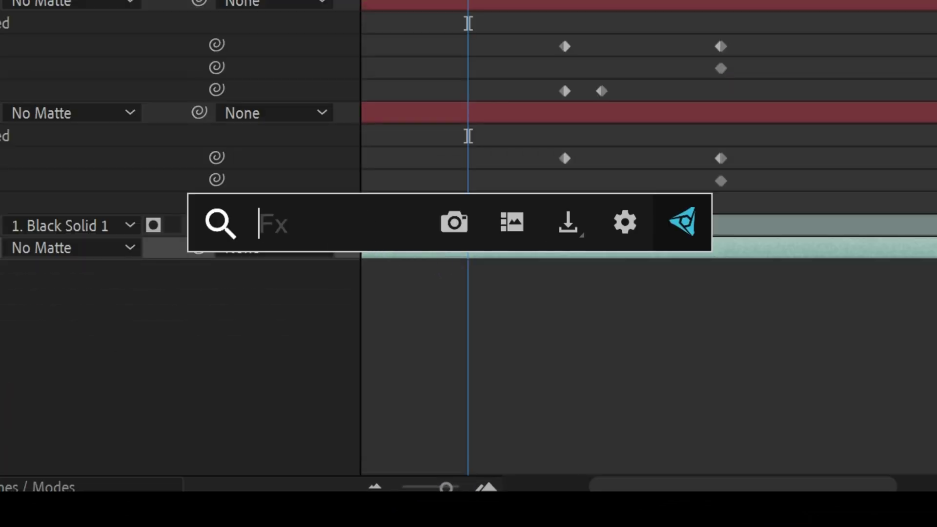
text(glo)
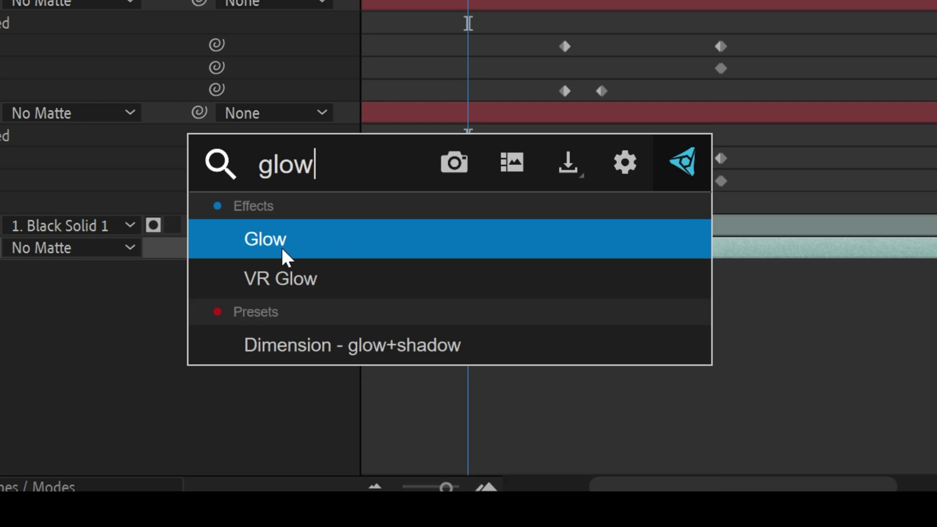
text(w)
click(321, 247)
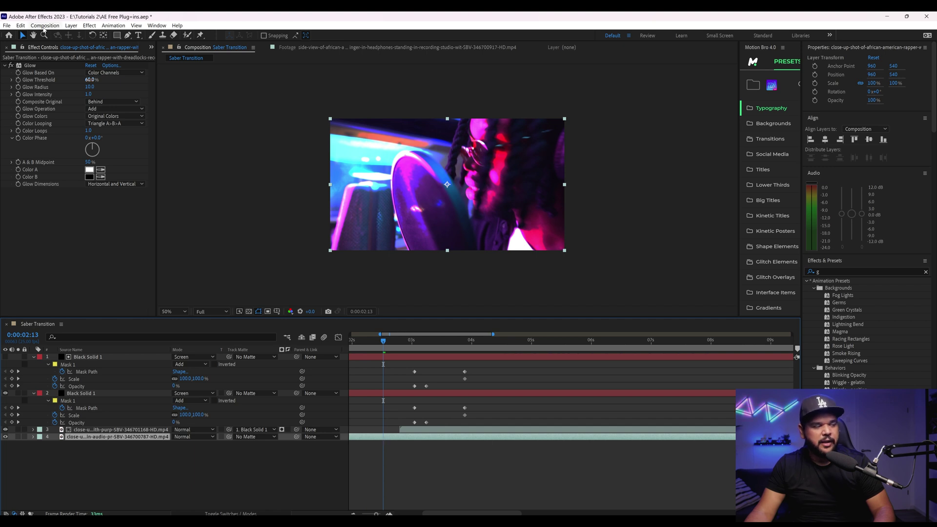
- Delete the Glow effect from the bottom video layer
click(30, 65)
key(Delete)
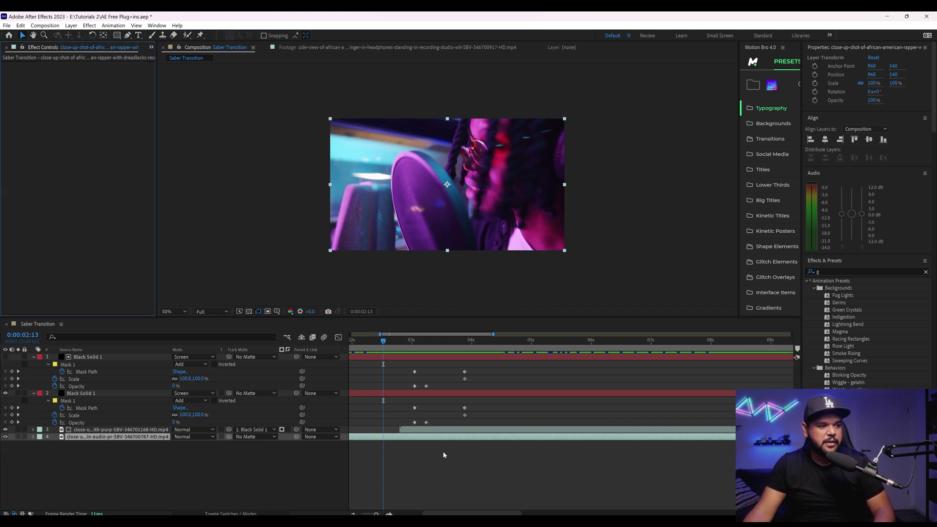
click(443, 455)
click(400, 437)
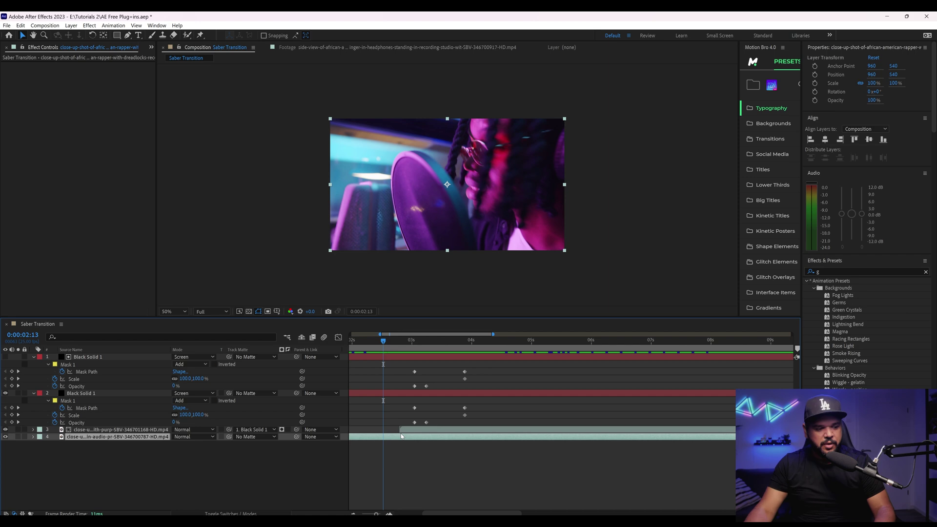
- Go to 0:00:02:07 in the timeline and open the FX Console gallery of captured frames
key(ctrl+space)
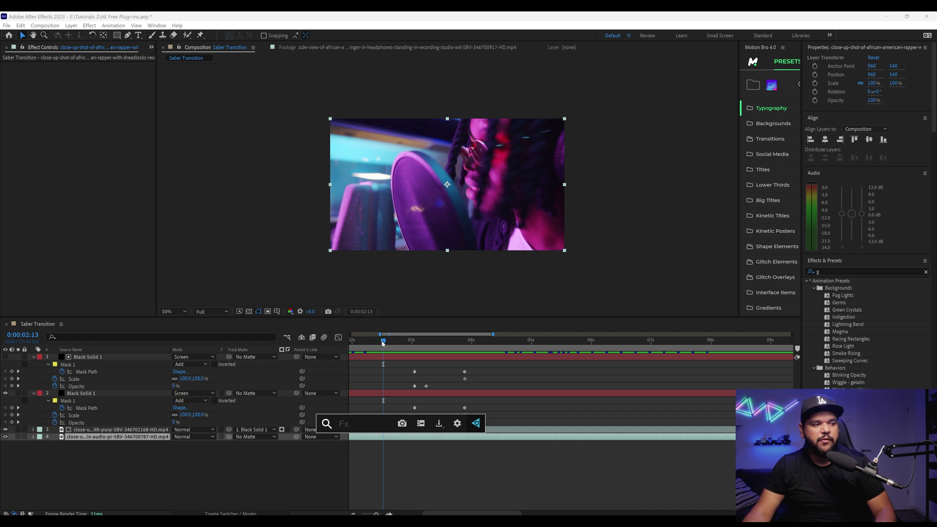
key(Escape)
mouse_move(383, 343)
mouse_down()
mouse_move(358, 346)
mouse_move(370, 344)
mouse_up()
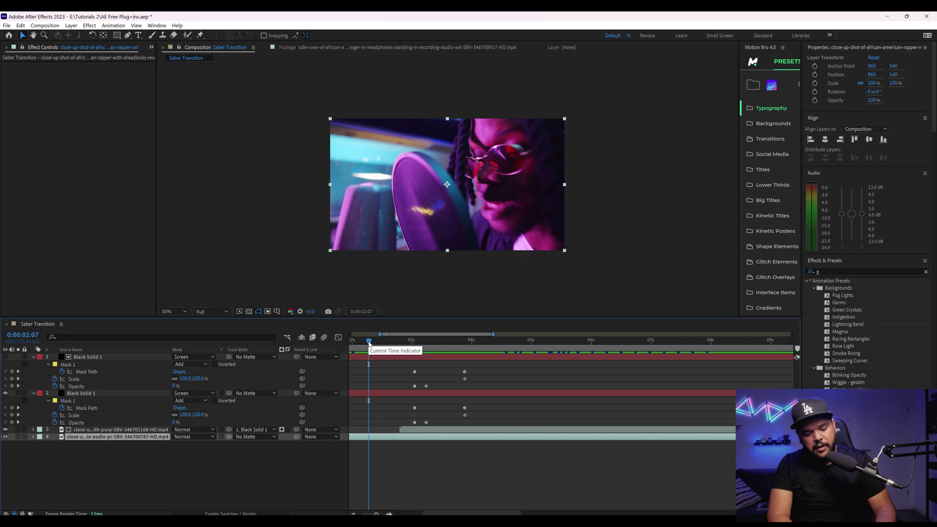
key(ctrl+space)
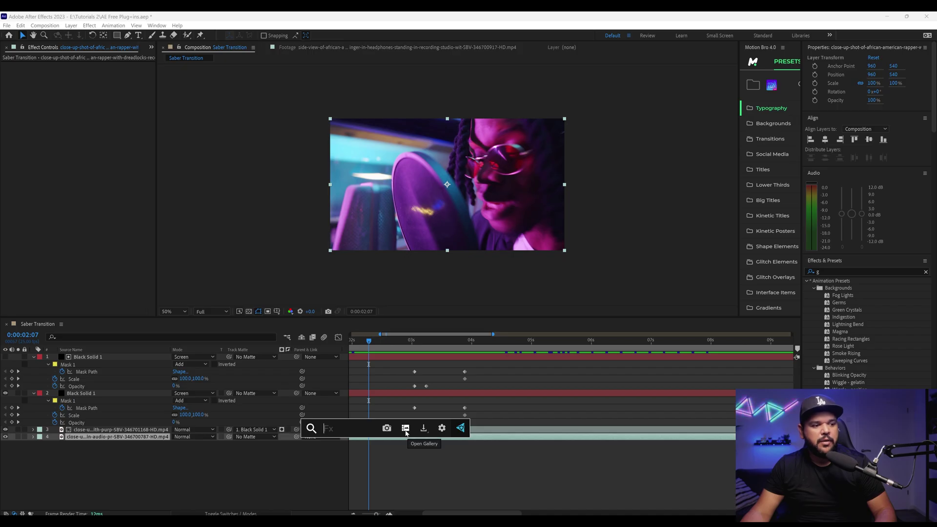
click(406, 429)
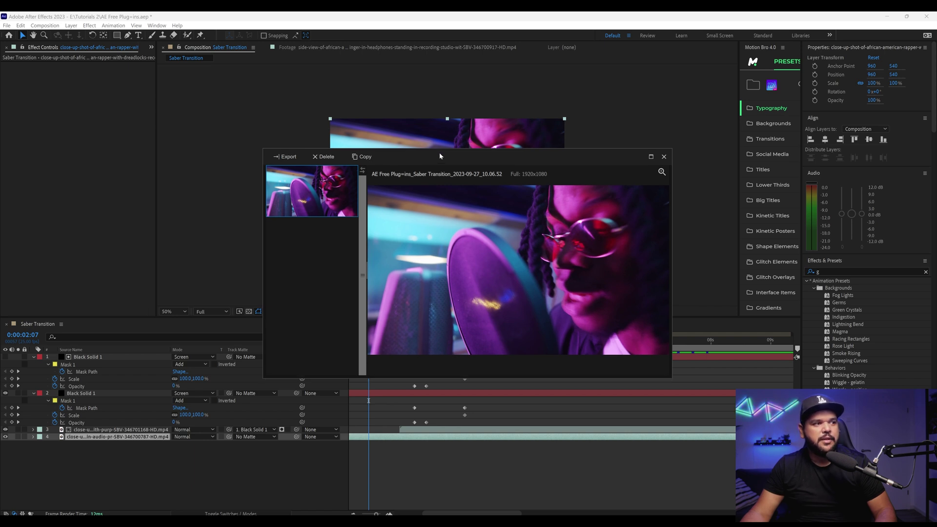
- Examine the clipboard, PNG and JPG save options for the captured frame in the gallery and in FX Console
right_click(307, 175)
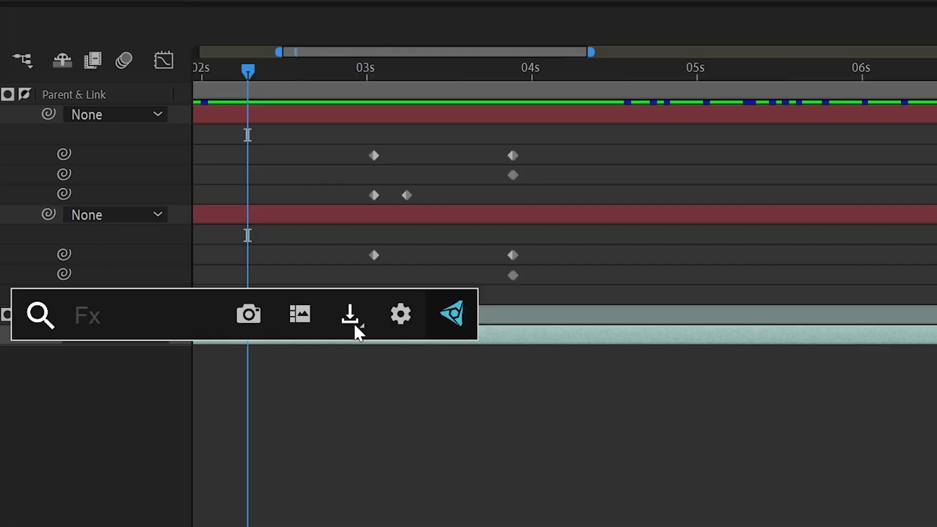
click(355, 326)
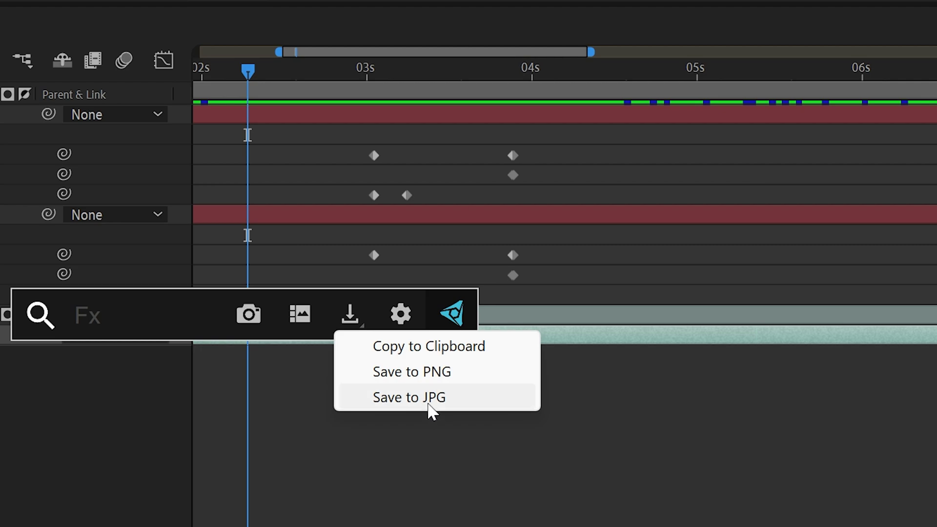
click(403, 320)
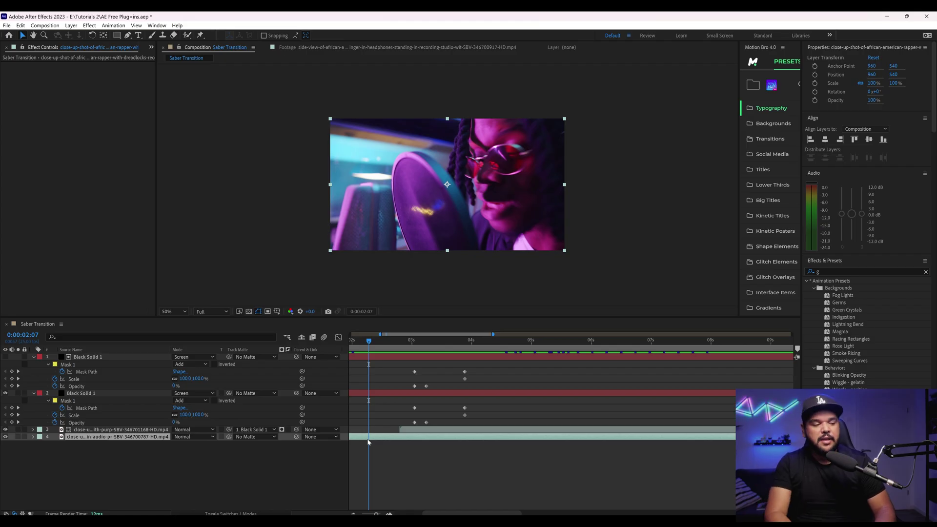
key(ctrl+space)
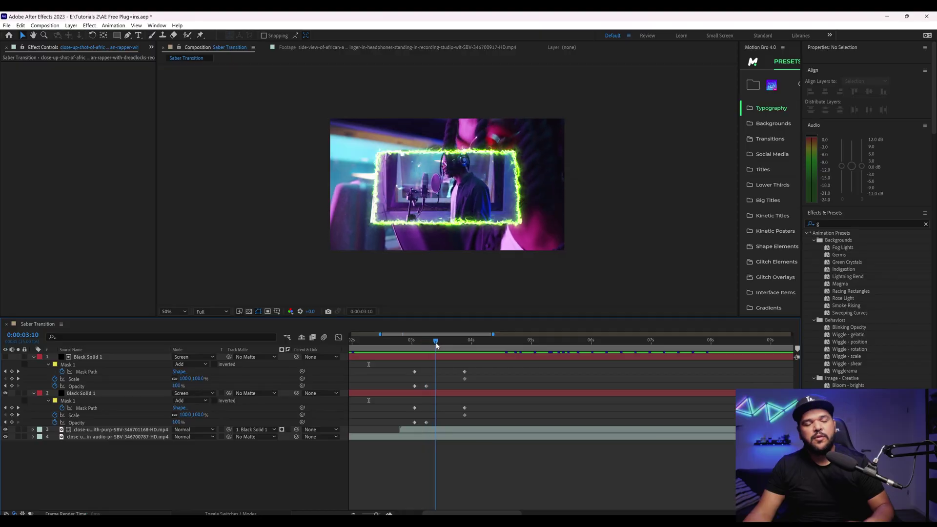
- Preview the glowing frame transition around 0:00:03:11 and try a different Saber preset on the lower Black Solid 1 layer
mouse_move(436, 344)
mouse_down()
mouse_move(485, 347)
mouse_move(437, 347)
mouse_up()
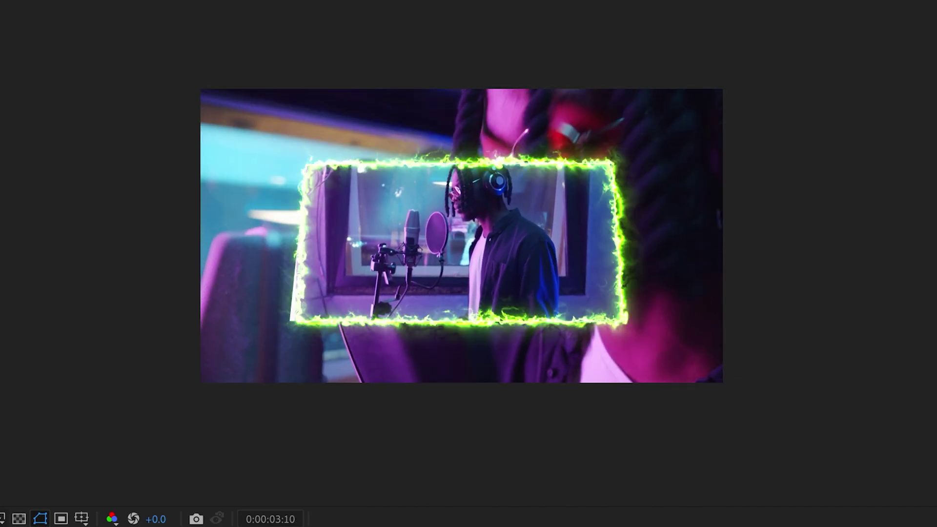
key(space)
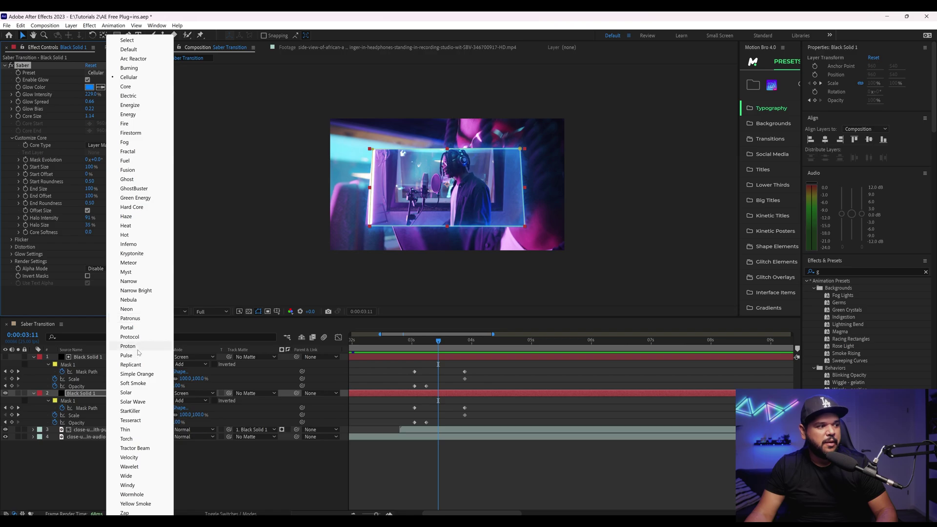
click(145, 356)
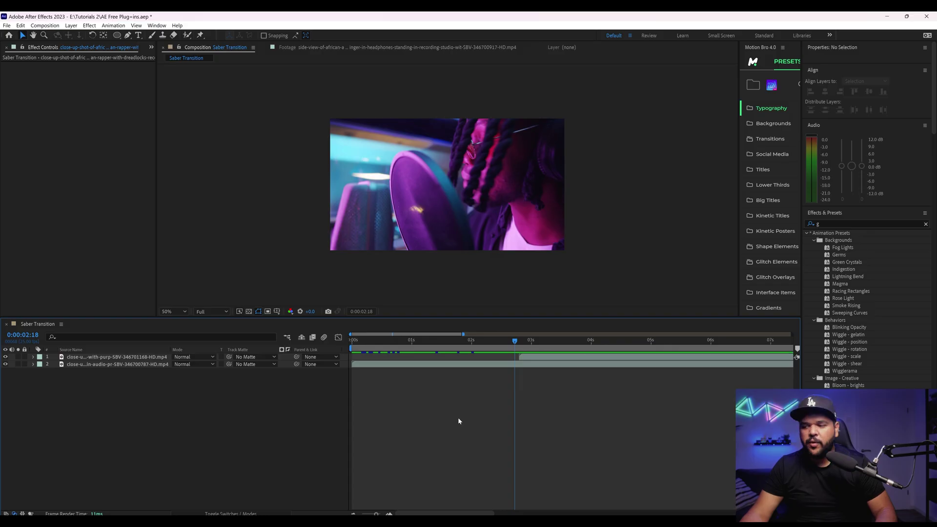
- Create a new 1920 x 1080 px black solid named "portal" above the two video layers
right_click(459, 419)
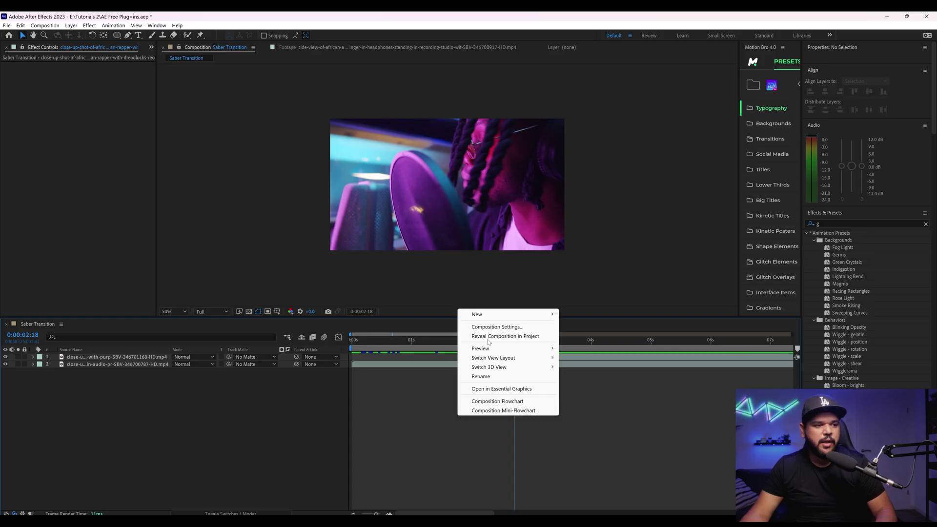
right_click(469, 336)
mouse_move(535, 341)
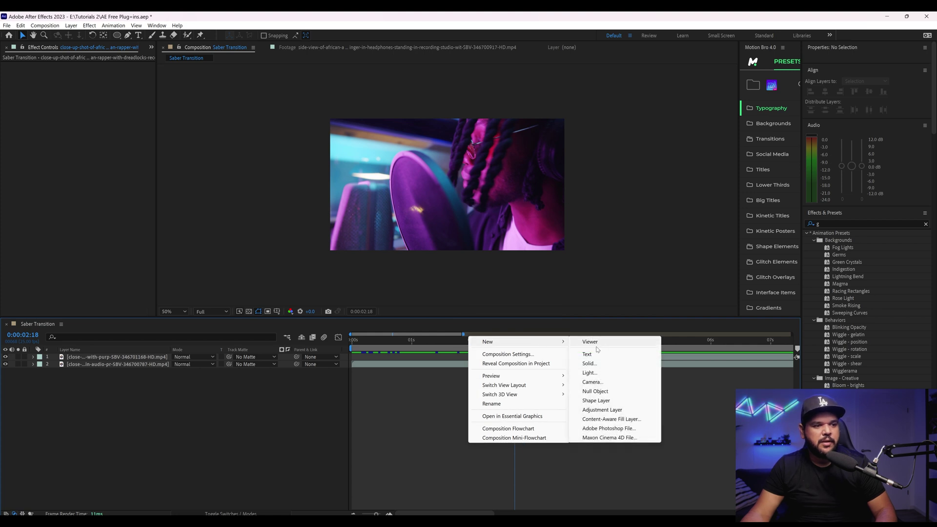
click(590, 364)
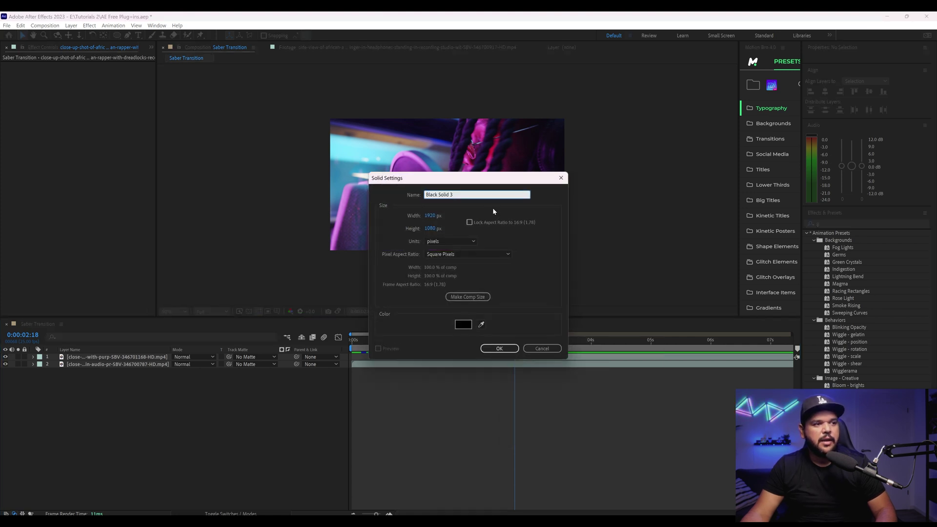
text(porta)
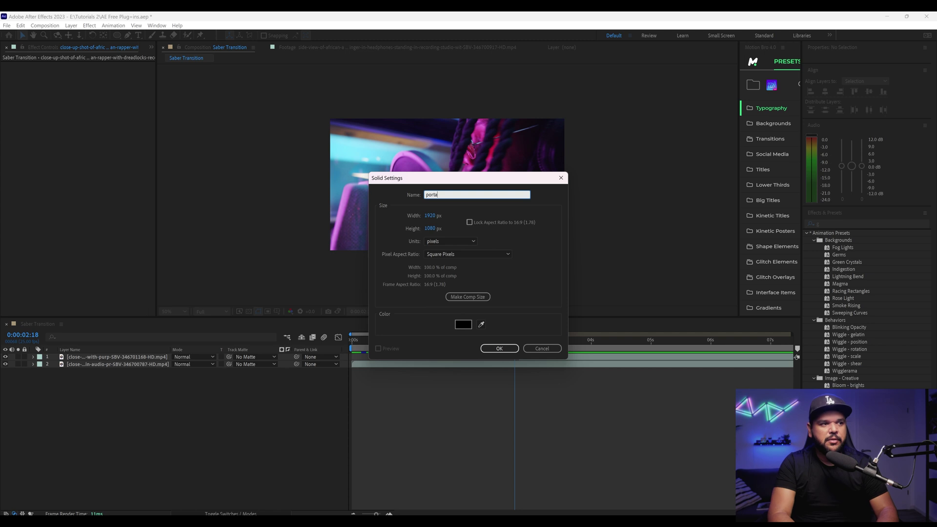
text(l)
key(Return)
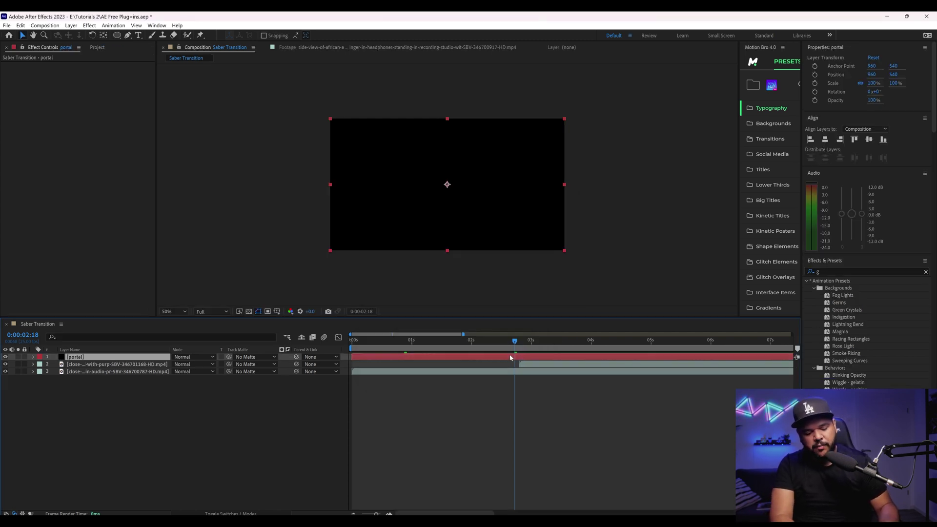
- Apply the Saber effect to the portal solid through FX Console and set the layer's blending mode to Screen
key(ctrl+space)
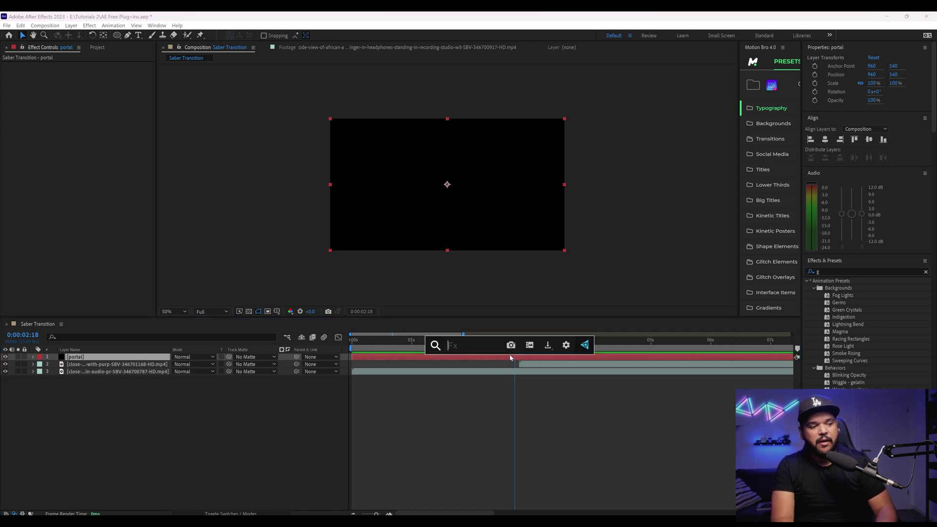
text(sab)
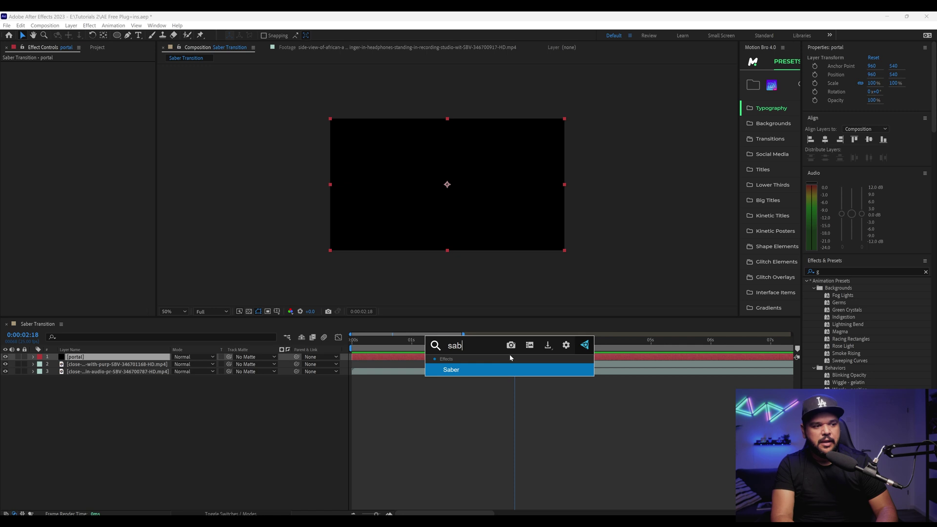
key(Return)
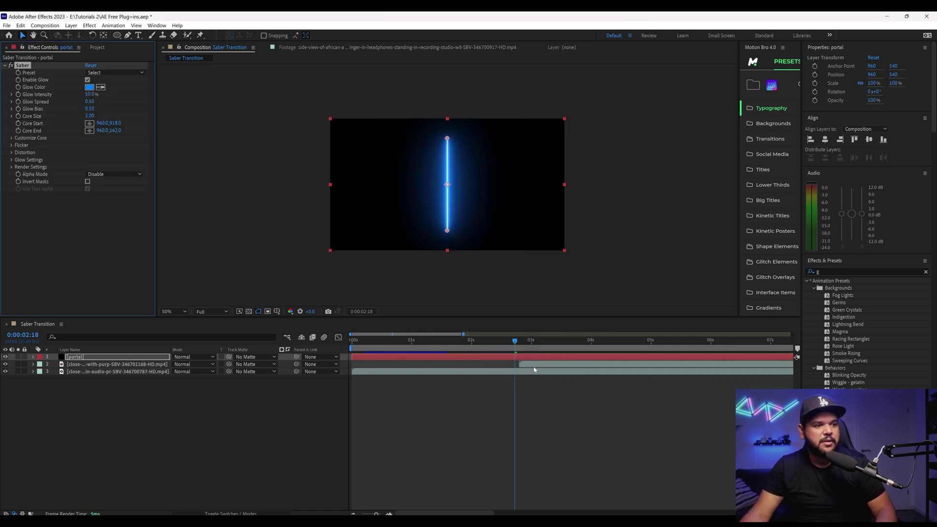
click(528, 358)
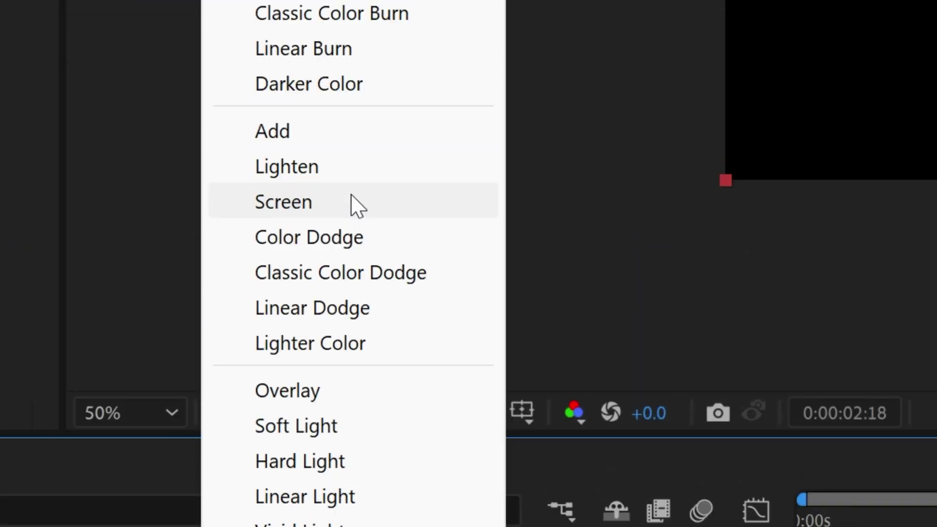
click(354, 202)
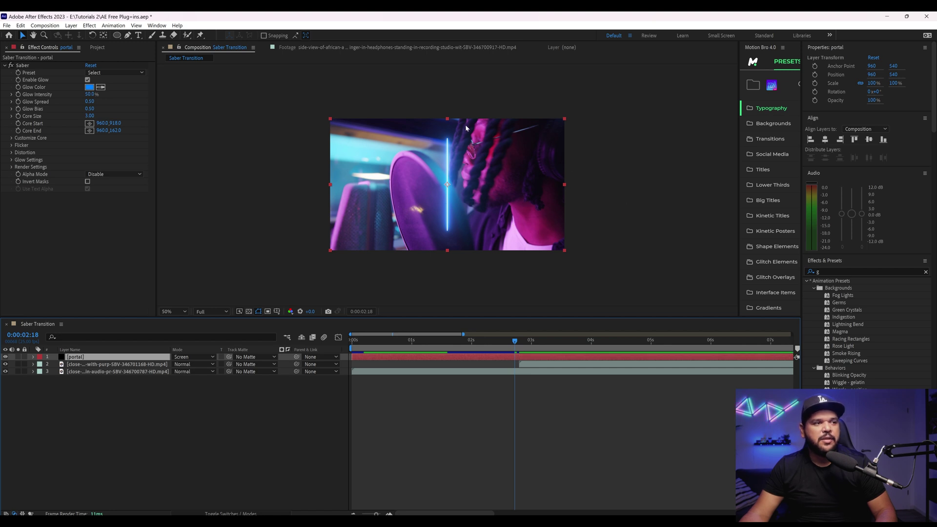
- Set Saber's Core Type to Layer Masks and draw a circular mask mid-frame on the portal layer, using the Core preset
click(11, 138)
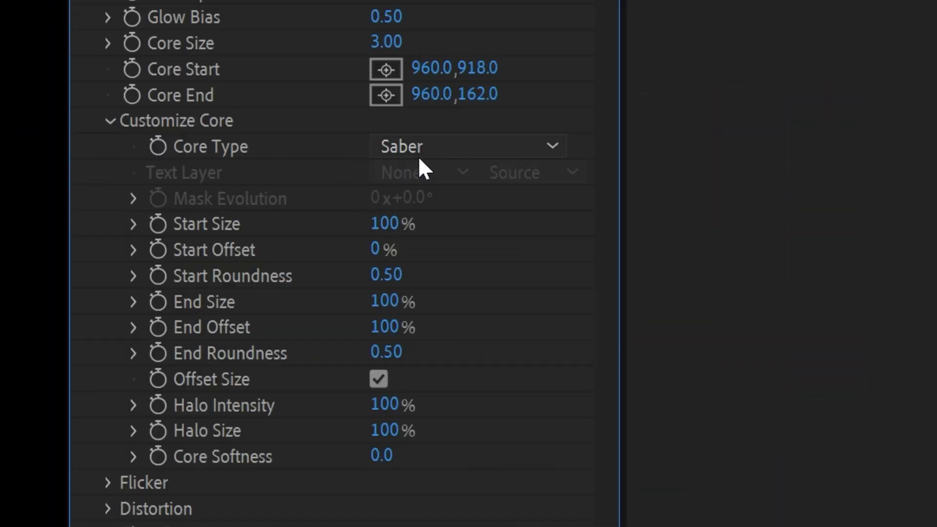
click(467, 150)
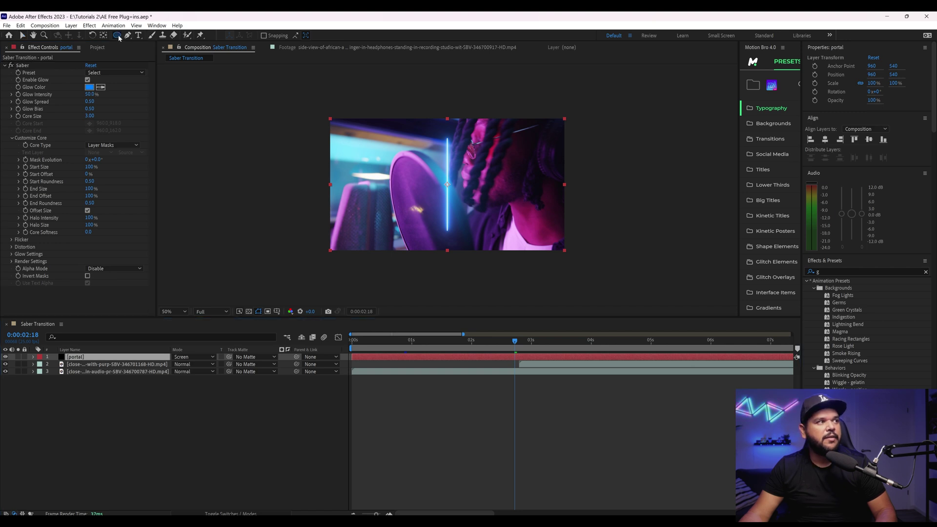
click(146, 53)
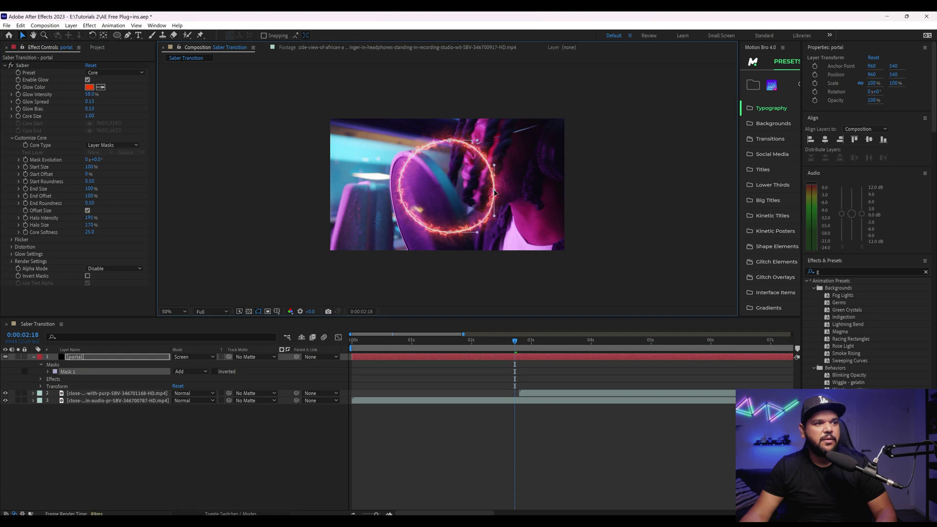
- Keyframe the portal layer's Mask Path at 0:00:02:18 and stretch the mask beyond the frame edges at 0:00:03:02
click(48, 371)
click(62, 378)
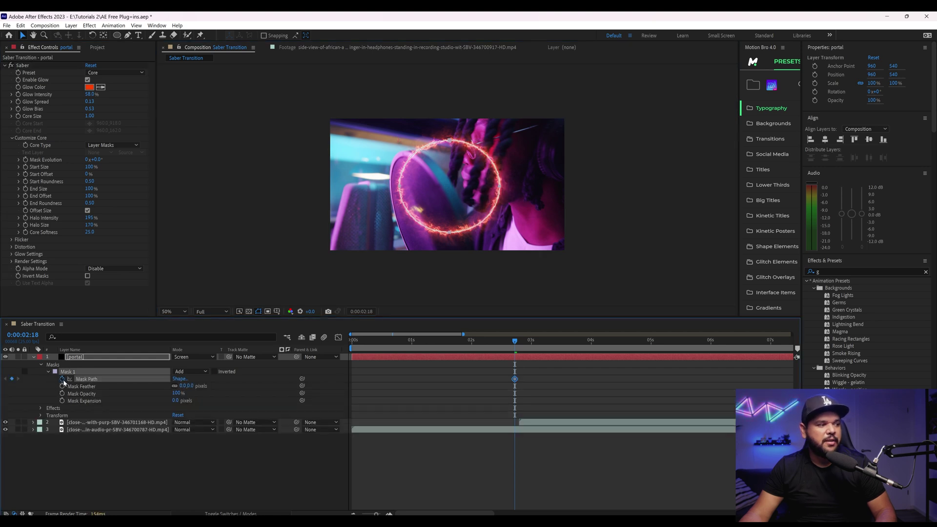
drag(508, 340, 519, 341)
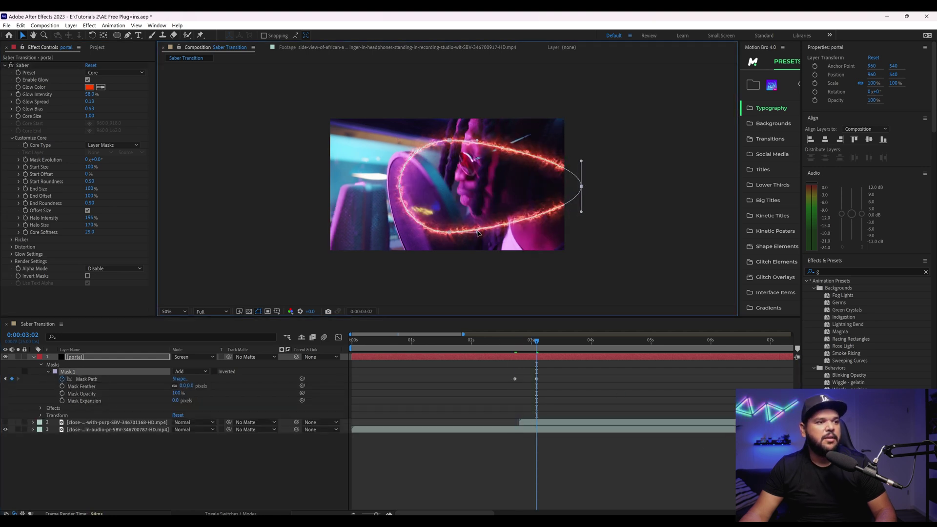
drag(452, 244, 451, 276)
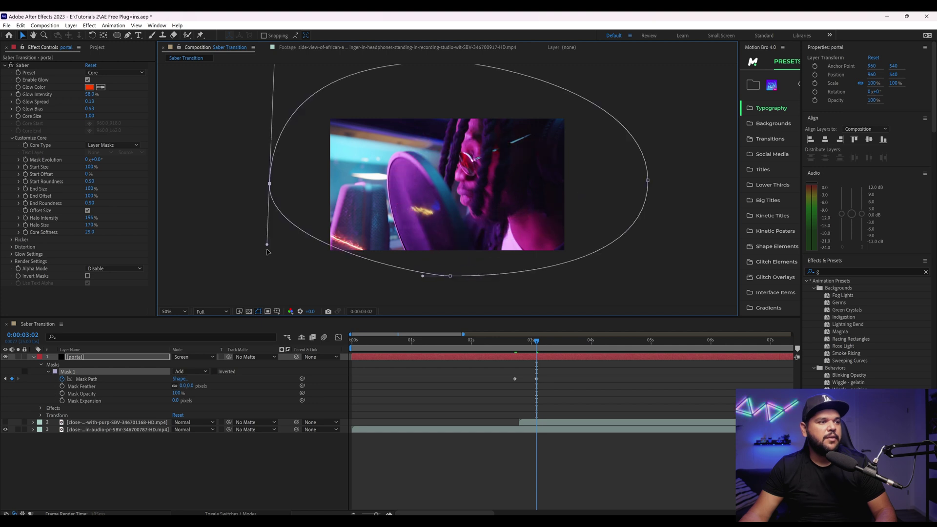
drag(268, 251, 269, 293)
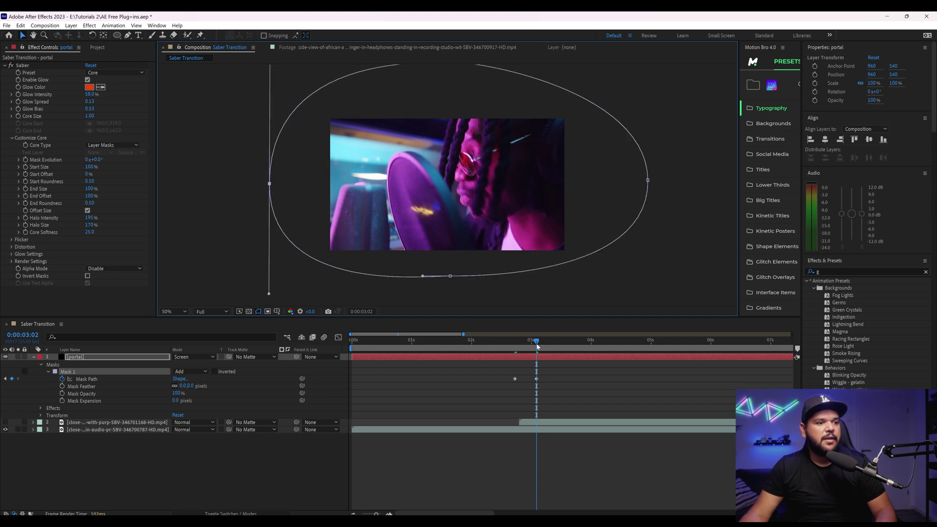
- Shrink the portal mask to a small shape mid-frame on the 0:00:02:18 keyframe
drag(537, 346, 516, 347)
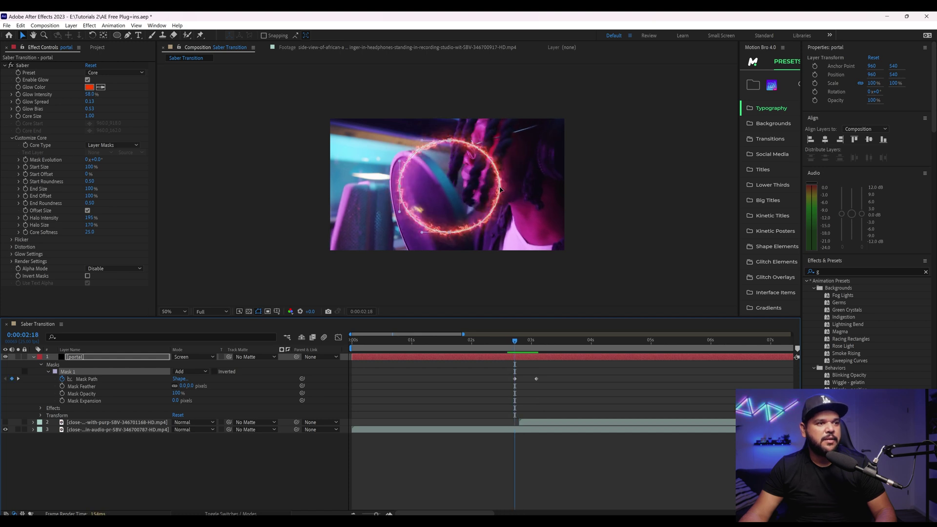
drag(500, 187, 498, 187)
drag(498, 187, 453, 202)
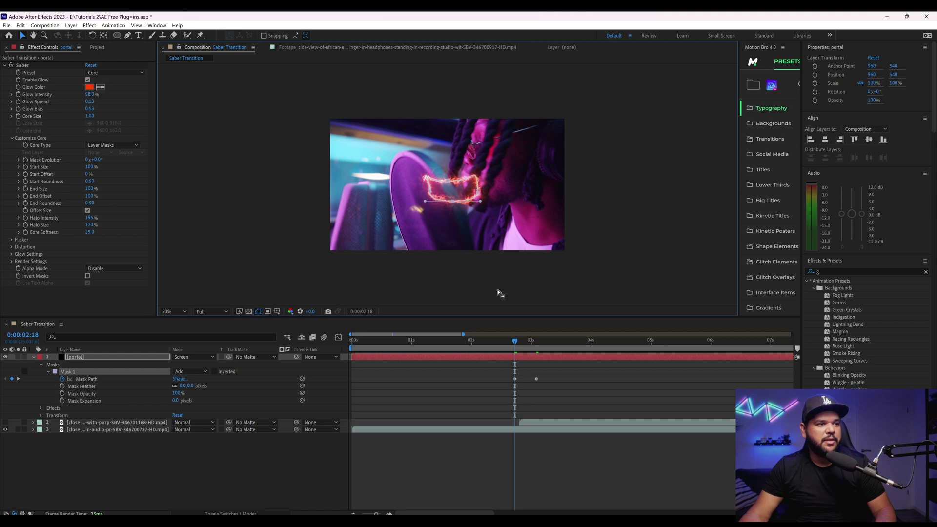
mouse_move(515, 347)
mouse_down()
mouse_move(555, 348)
mouse_move(516, 347)
mouse_up()
- Duplicate the portal layer, switch Saber off on the copy, and use it as the track matte for the upper clip starting at 0:00:02:18
click(525, 358)
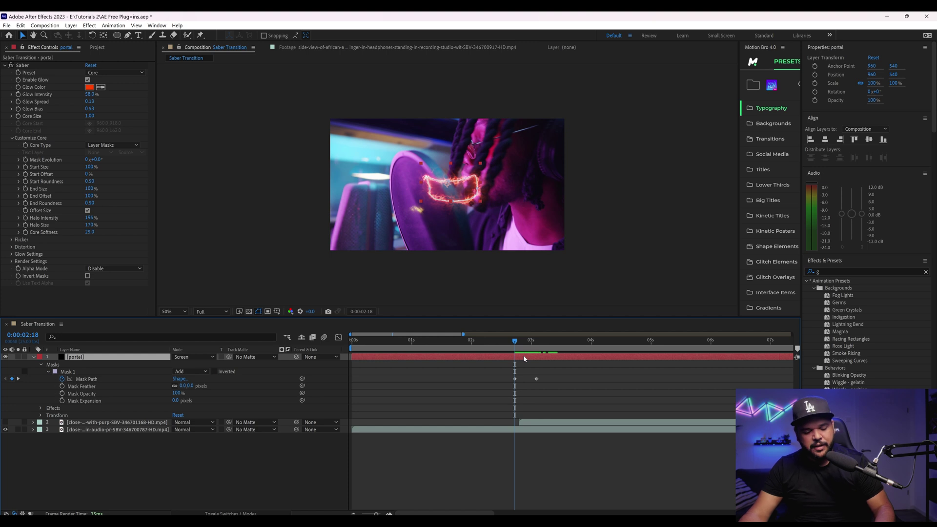
key(ctrl+d)
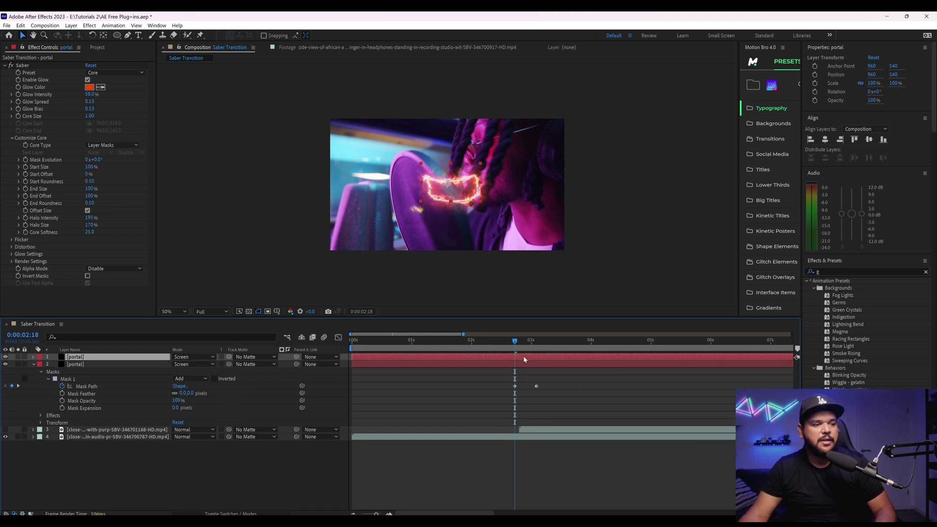
click(11, 67)
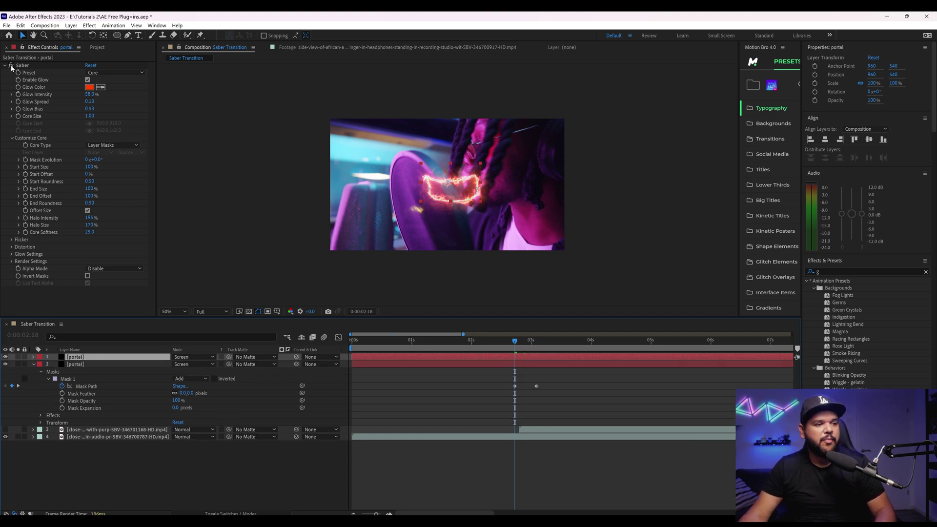
click(517, 342)
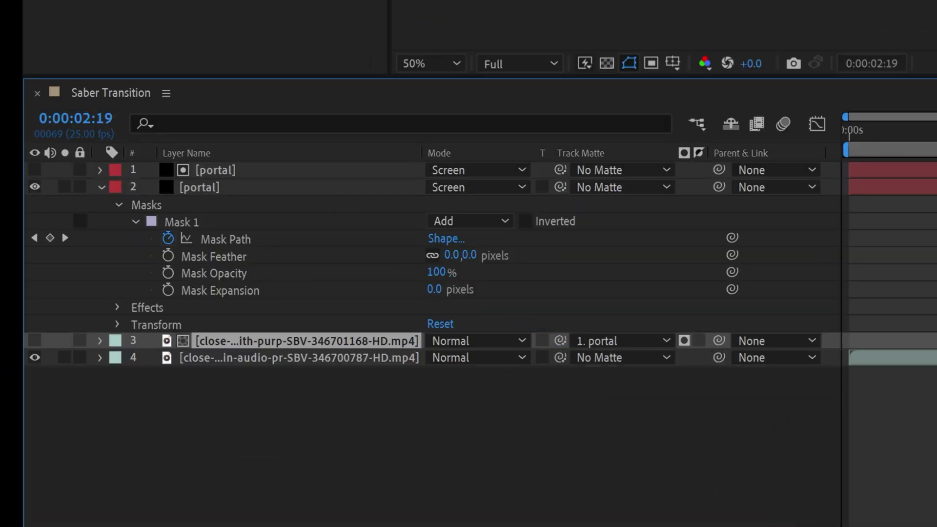
mouse_move(516, 343)
mouse_down()
mouse_move(540, 348)
mouse_move(515, 348)
mouse_up()
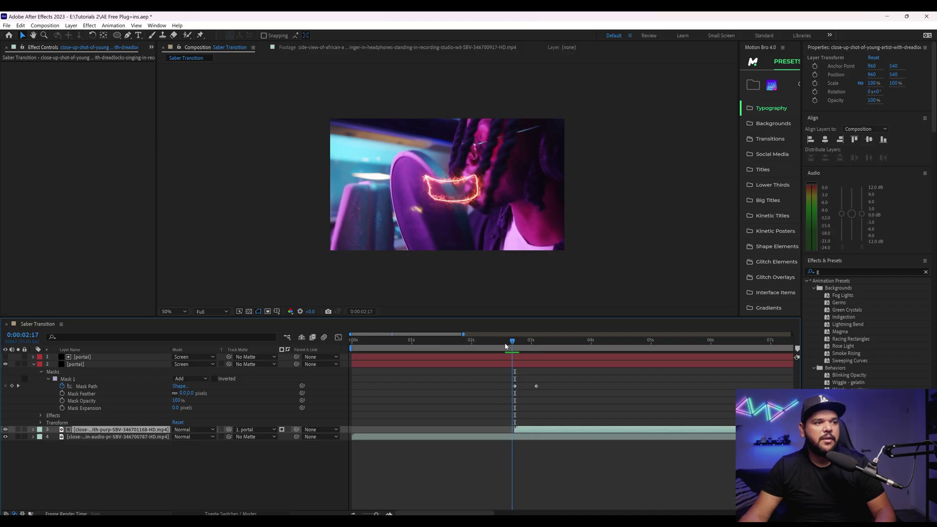
- Keyframe both portal layers' Opacity to fade from 0% at 0:00:02:18 to 100%, and preview the portal transition
click(522, 365)
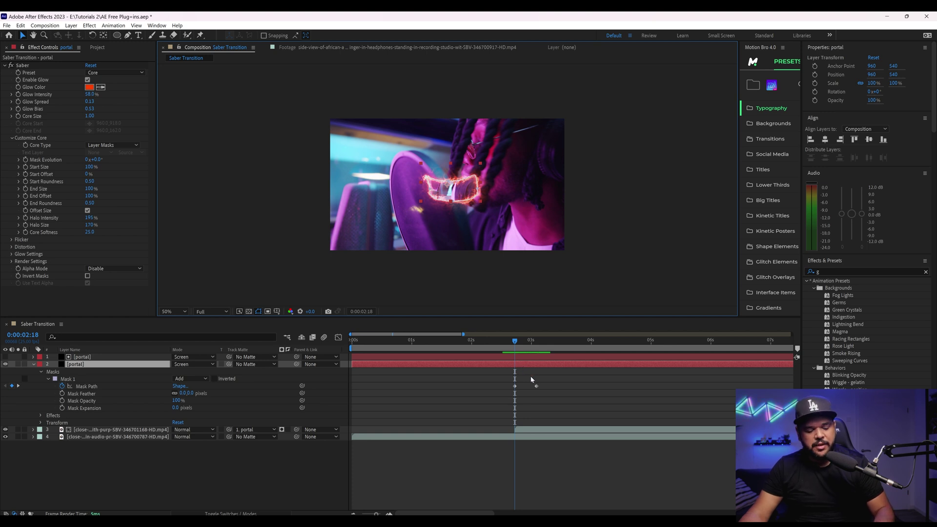
key(t)
click(56, 372)
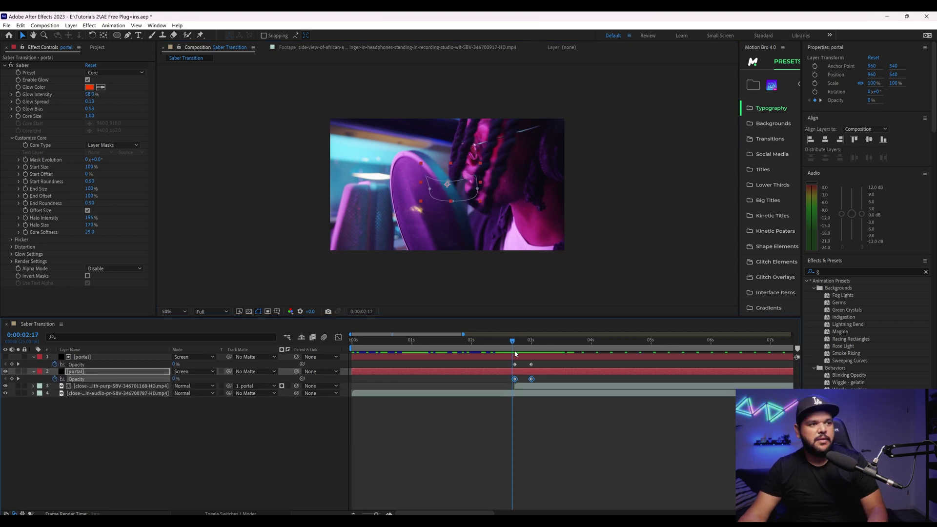
click(509, 354)
key(space)
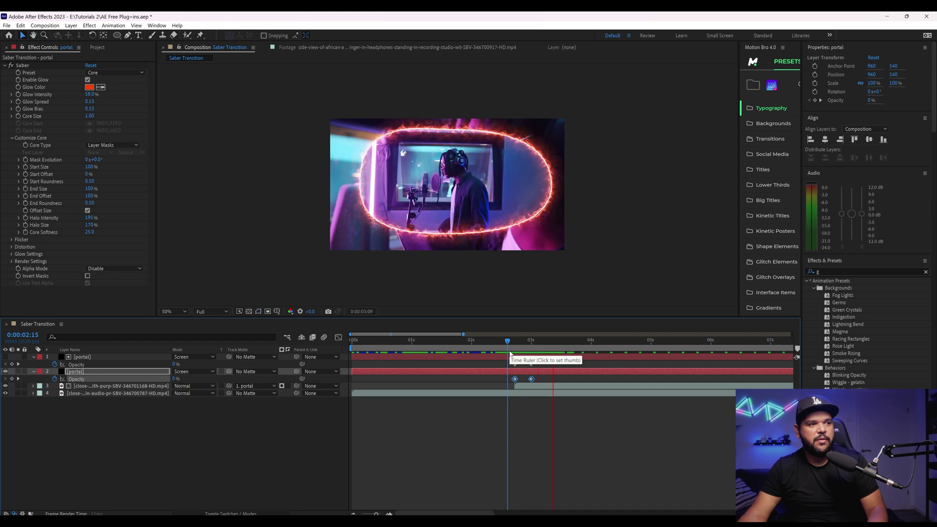
drag(509, 348, 525, 349)
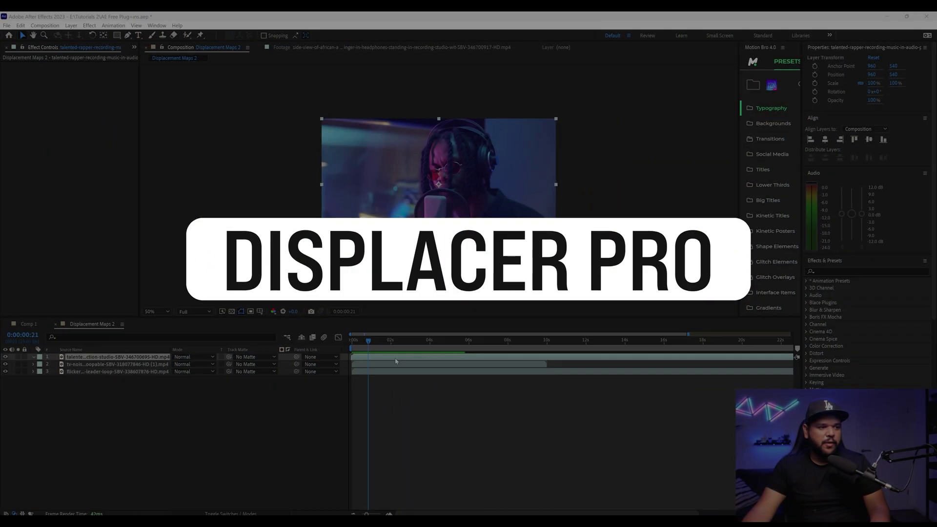
- Apply Displacer Pro through FX Console to the rapper clip in the Displacement Maps 2 composition
key(ctrl+space)
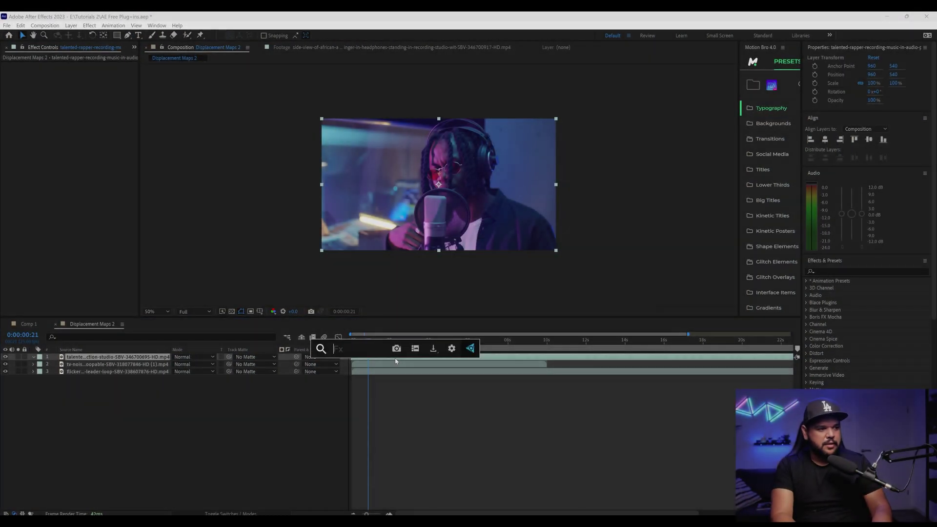
text(dis)
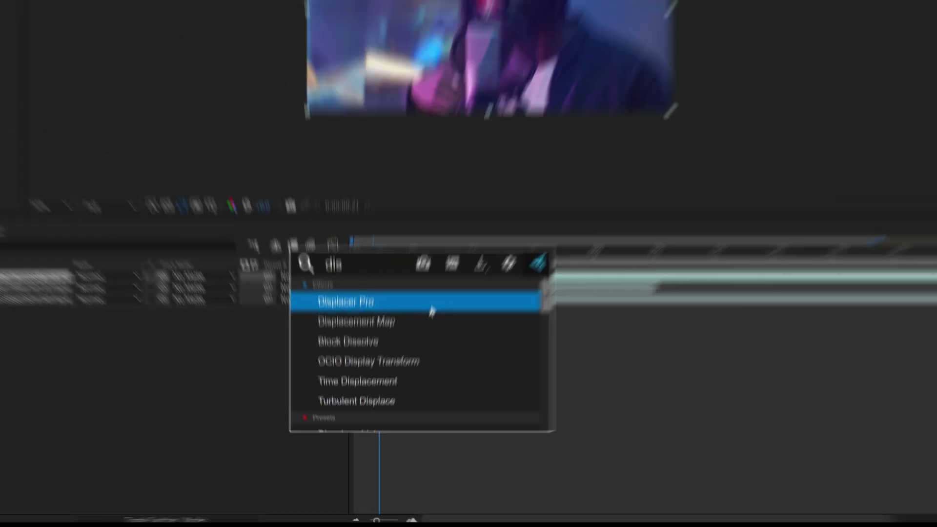
click(432, 311)
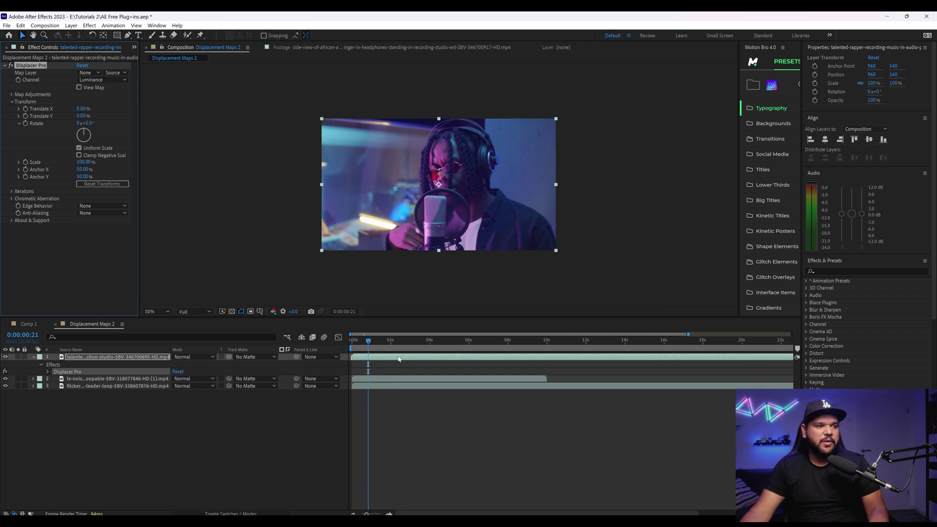
key(space)
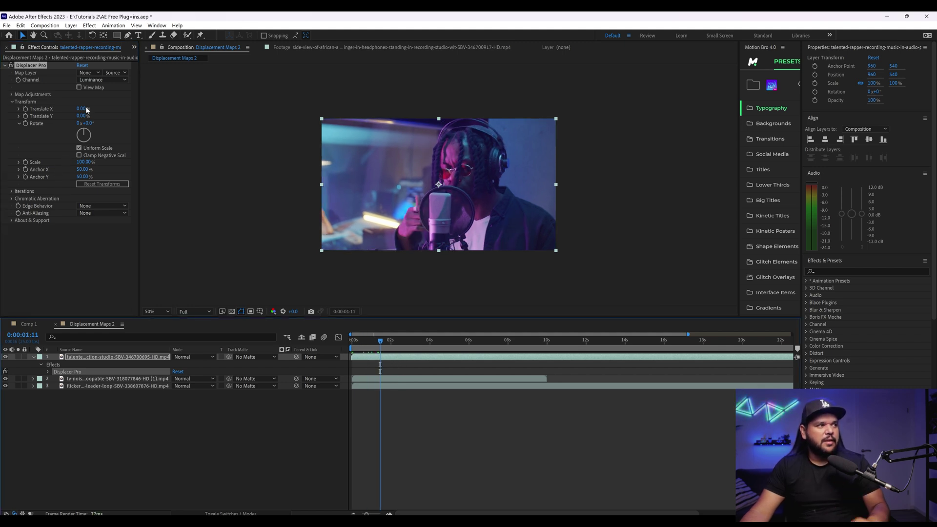
- Try displacing the rapper clip with Displacer Pro's Translate X and a Translate Y of -12%, and reset the effect
drag(84, 108, 110, 108)
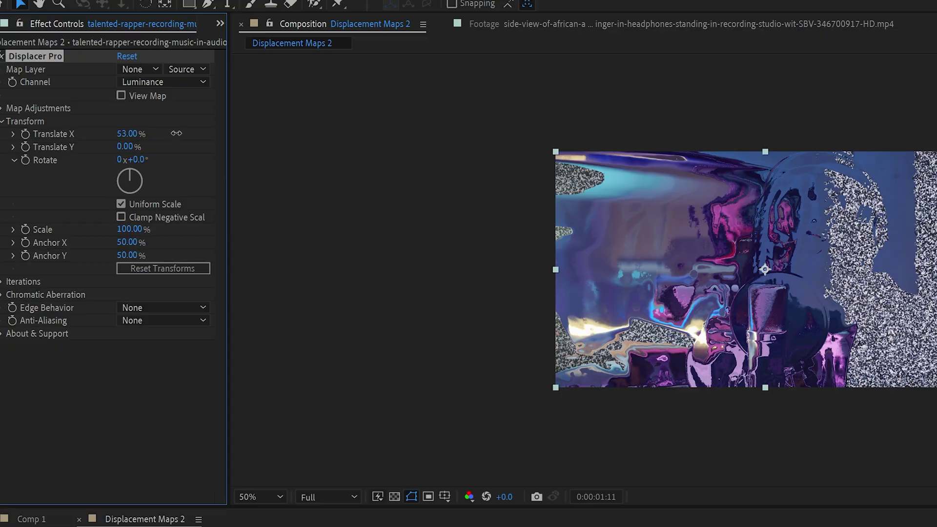
mouse_move(176, 133)
mouse_down()
mouse_move(213, 134)
mouse_move(179, 137)
mouse_up()
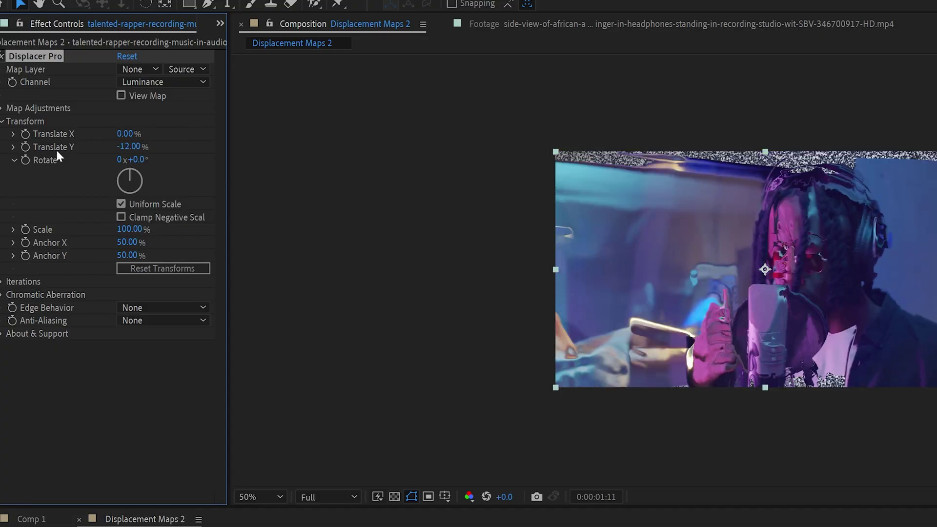
drag(130, 133, 118, 186)
click(127, 56)
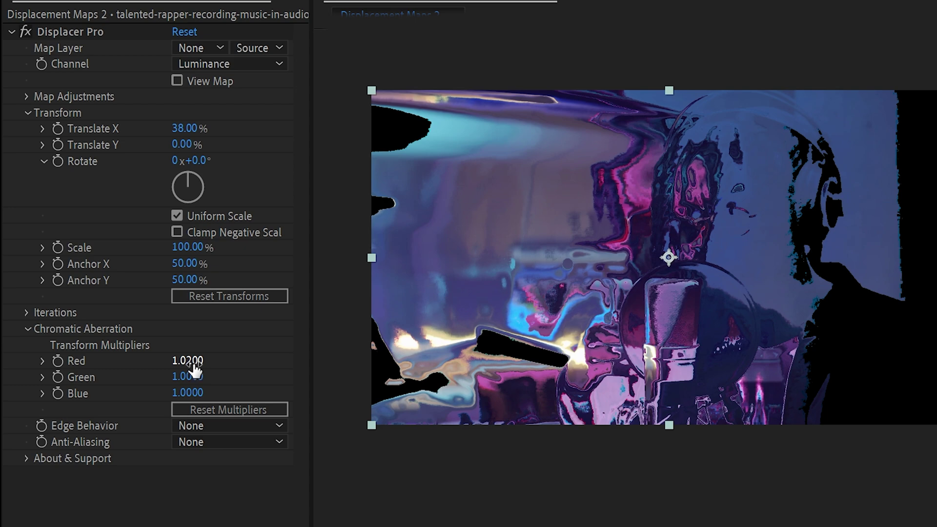
drag(194, 371, 256, 377)
click(190, 35)
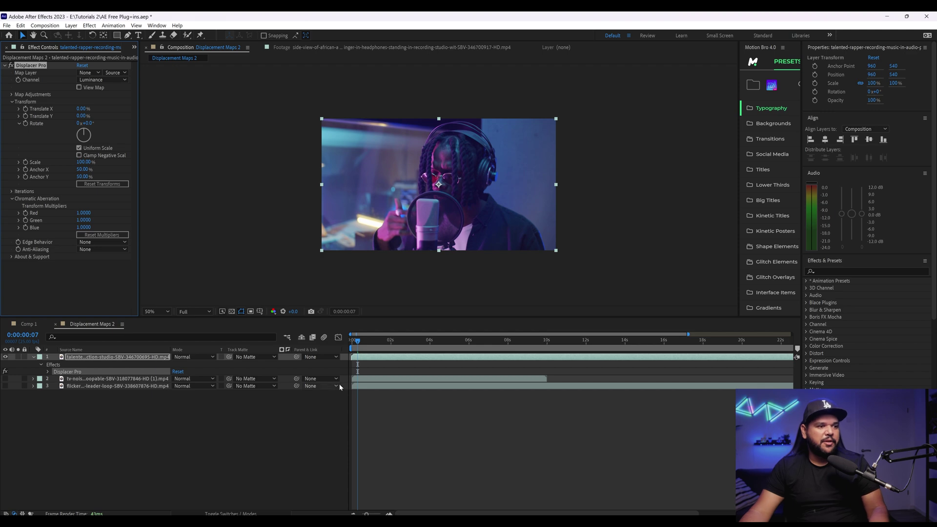
- Preview the tv-noise layer on its own and choose it as Displacer Pro's map layer on the rapper clip
click(34, 378)
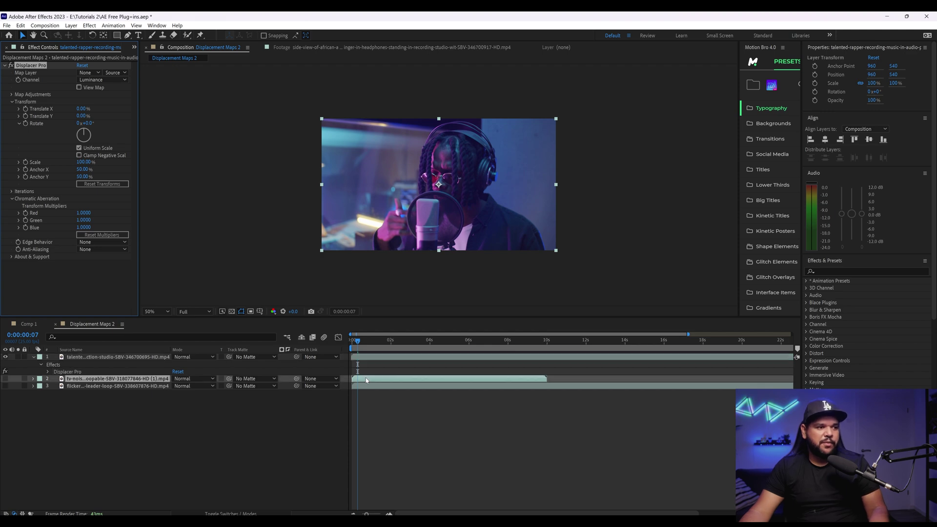
click(6, 357)
key(space)
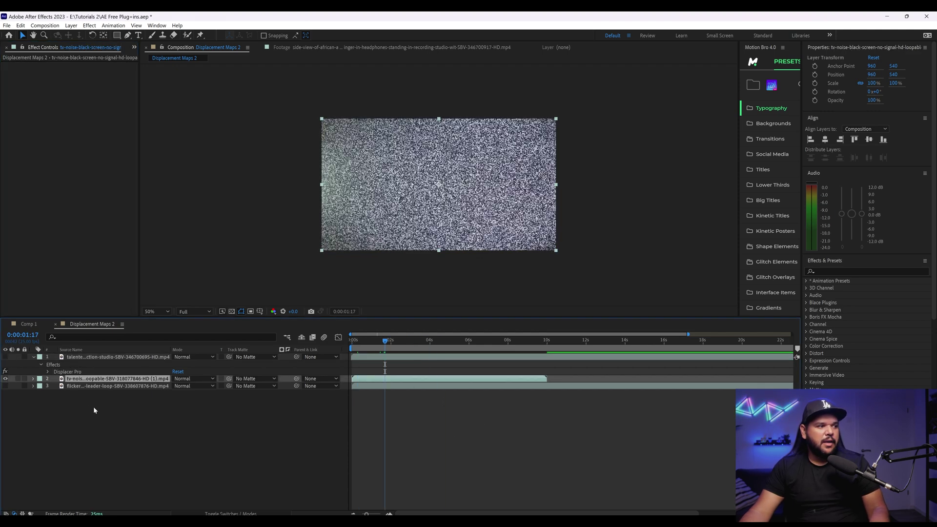
click(6, 357)
click(95, 357)
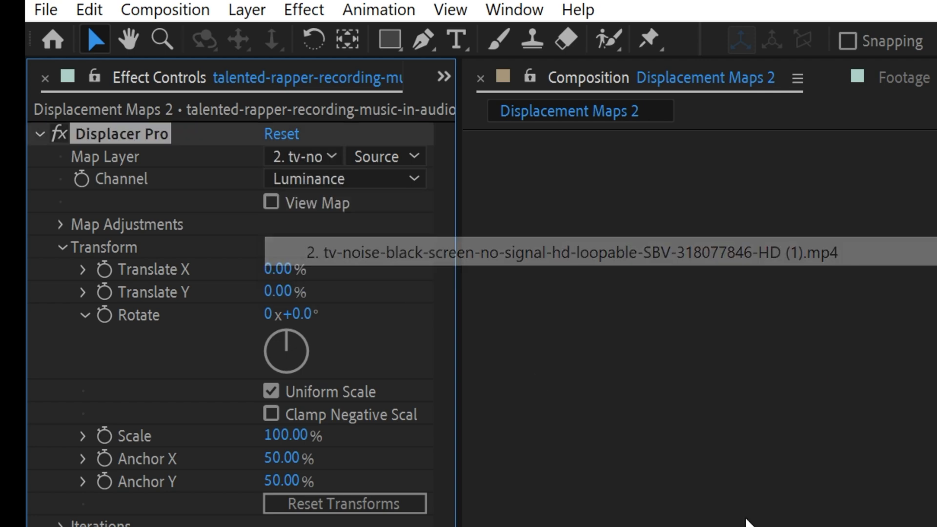
- Try Displacer Pro's Translate X at 5% together with Translate Y on the rapper clip at 0:00:02:09
drag(385, 343, 398, 345)
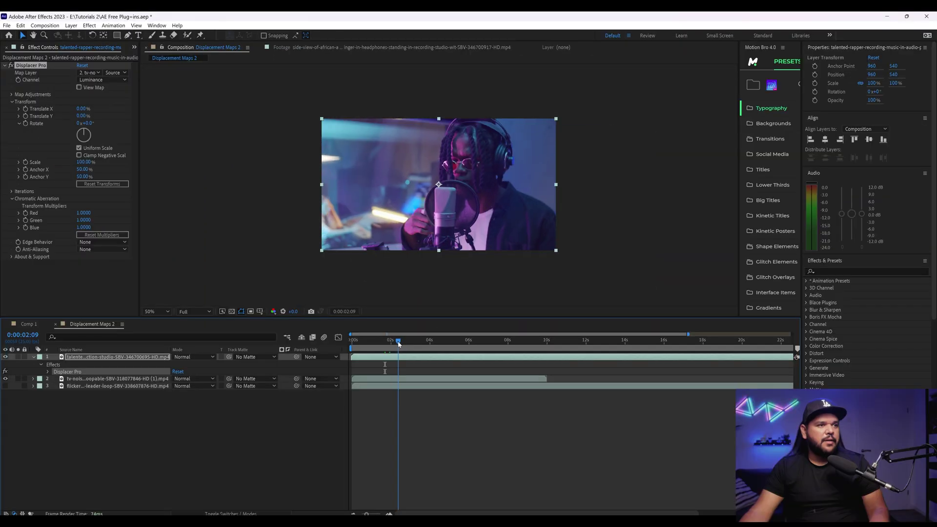
drag(82, 108, 81, 117)
key(period)
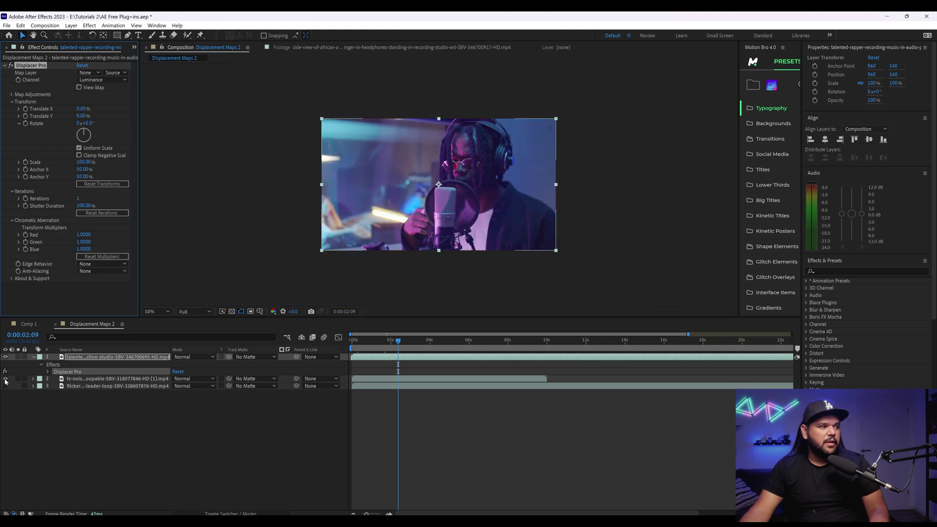
- Hide the tv-noise layer and the rapper clip to show the flicker dust-and-scratches layer on its own
click(6, 379)
click(6, 386)
click(100, 386)
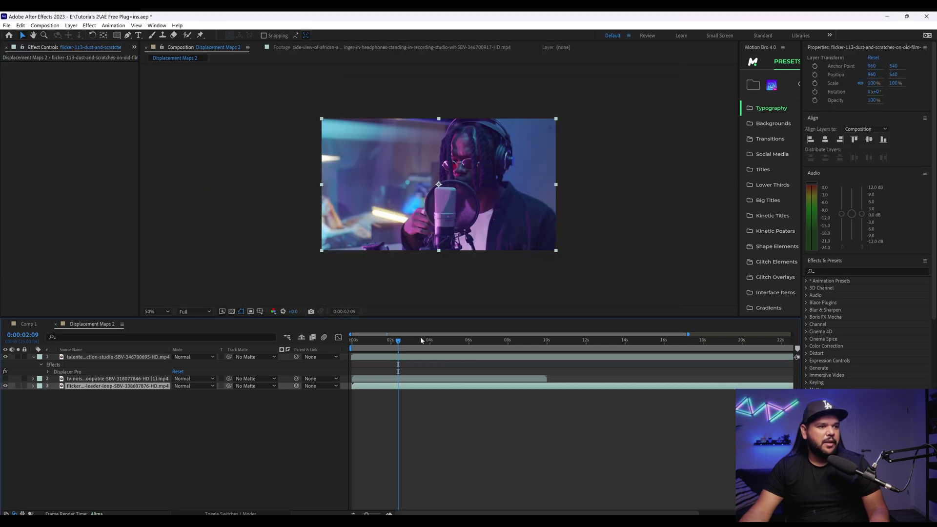
click(5, 356)
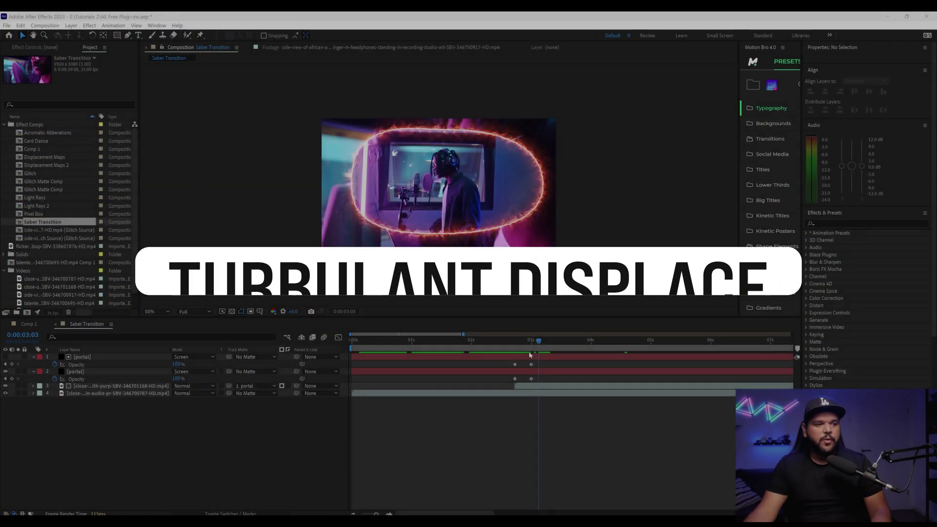
- Apply Turbulent Displace through FX Console to the upper portal layer in the Saber Transition composition
click(520, 349)
drag(521, 349, 539, 350)
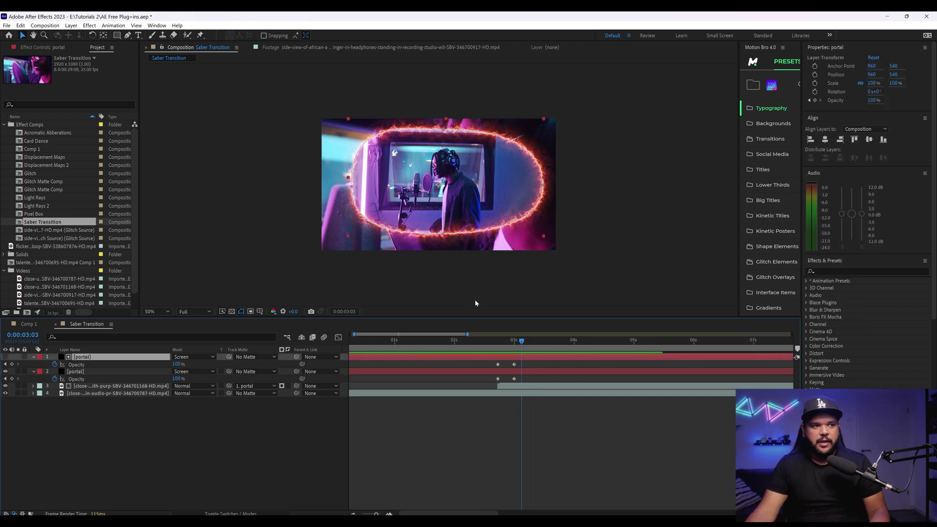
scroll(477, 304, up, 1)
key(ctrl+space)
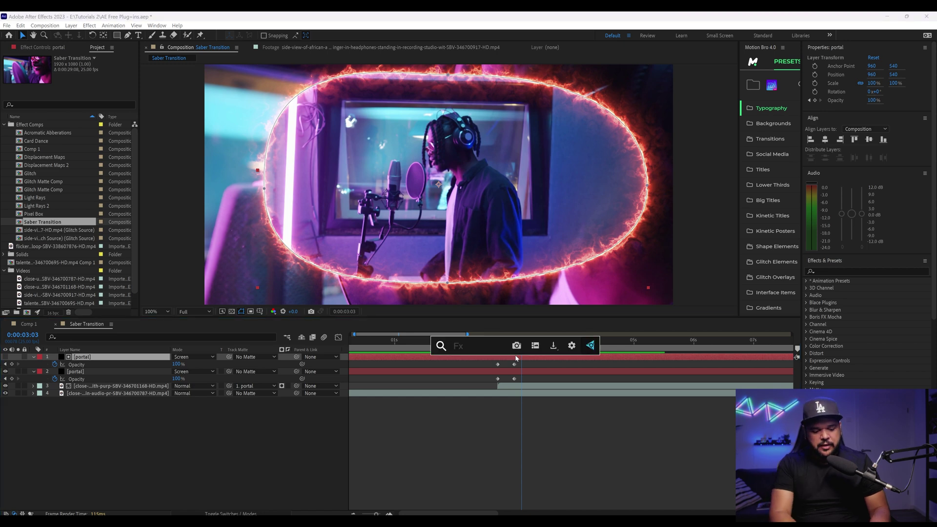
text(tur)
key(Return)
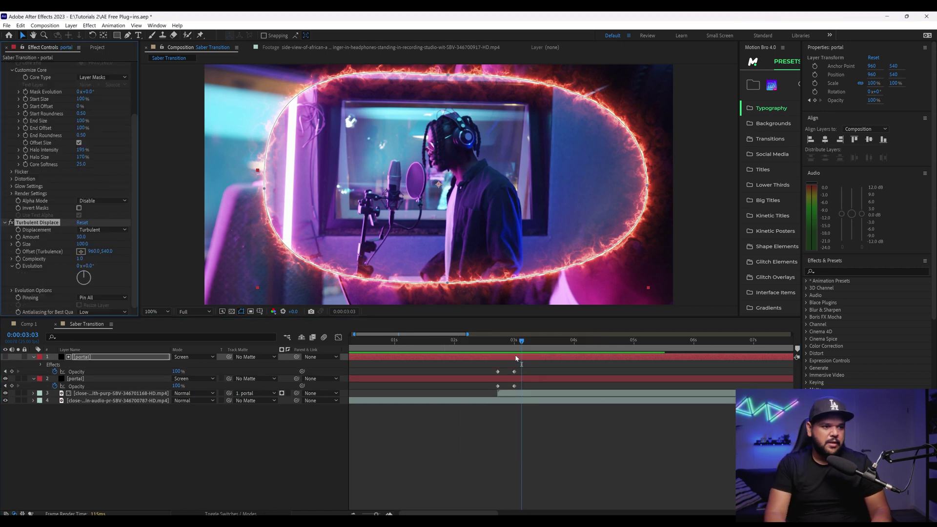
- Paste the Turbulent Displace effect onto the lower portal layer
click(533, 379)
key(ctrl+v)
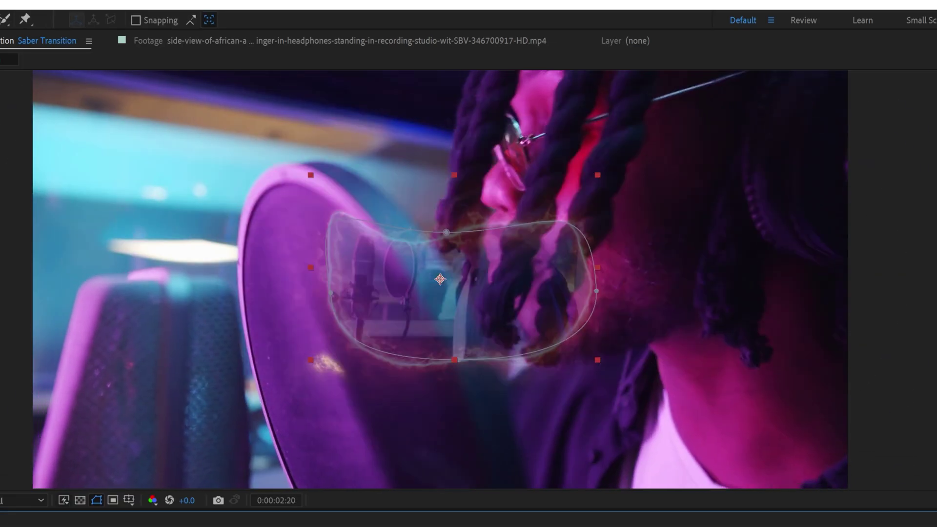
scroll(623, 335, down, 1)
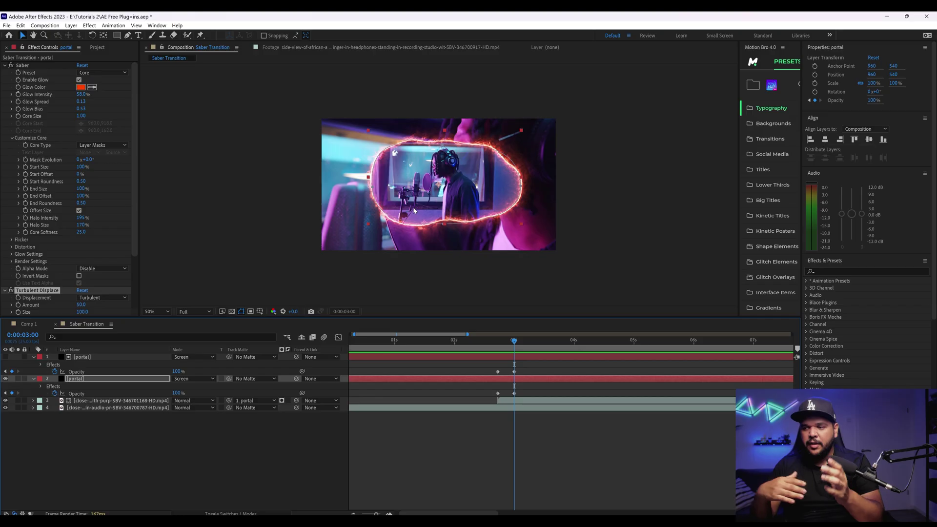
- Set the lower portal layer's Turbulent Displace Amount to 70 and its Complexity to 6.9
drag(134, 244, 145, 310)
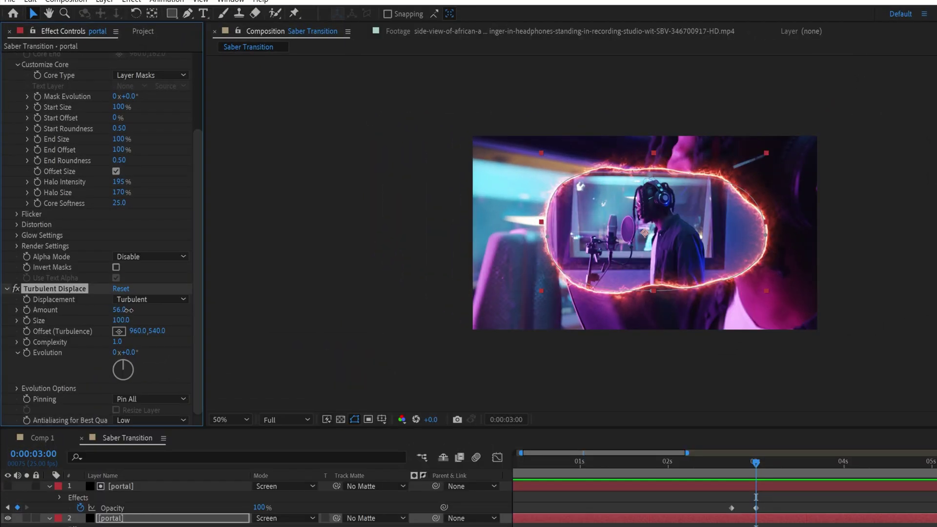
drag(128, 310, 184, 358)
drag(117, 342, 503, 365)
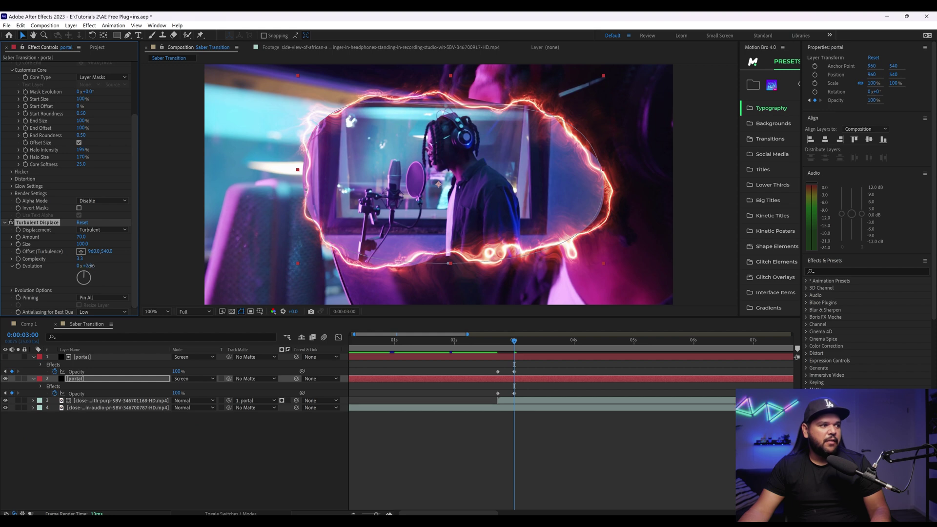
- Keyframe Turbulent Displace's Evolution on the lower portal layer from 1x+8.0° at 0:00:02:18 to 4x+319.0° and scrub through the portal opening
drag(90, 266, 70, 308)
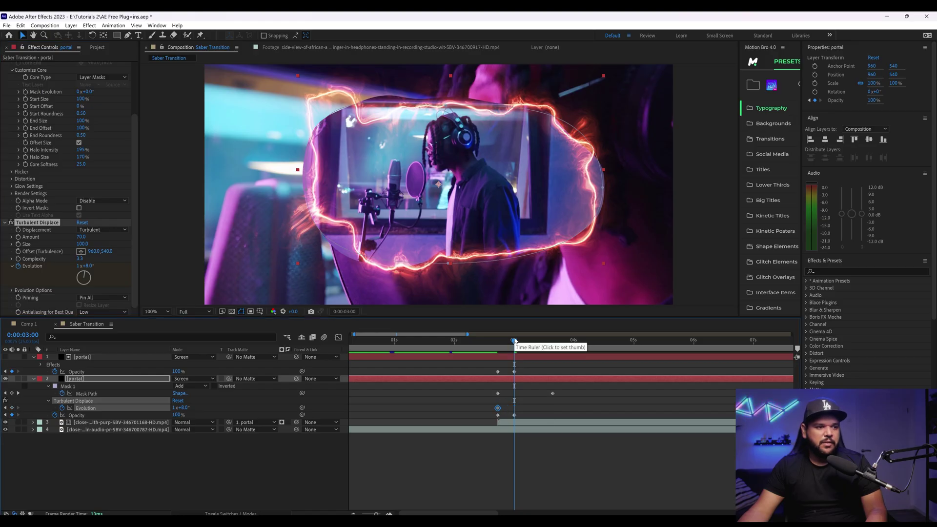
mouse_move(512, 340)
mouse_down()
mouse_move(569, 353)
mouse_move(525, 354)
mouse_up()
scroll(563, 226, down, 1)
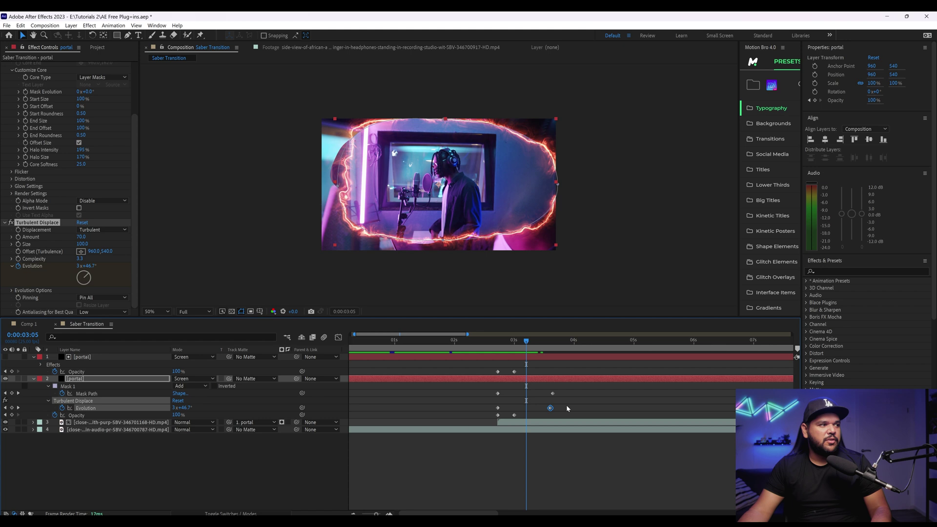
drag(512, 344, 498, 350)
- Copy the lower portal layer's Evolution and Opacity keyframes onto the upper portal layer, starting at 0:00:02:18
click(83, 357)
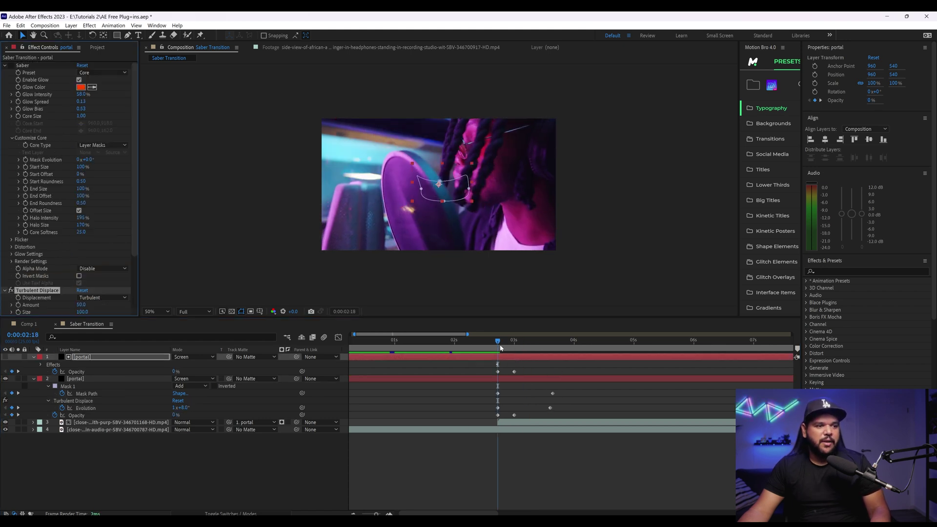
key(space)
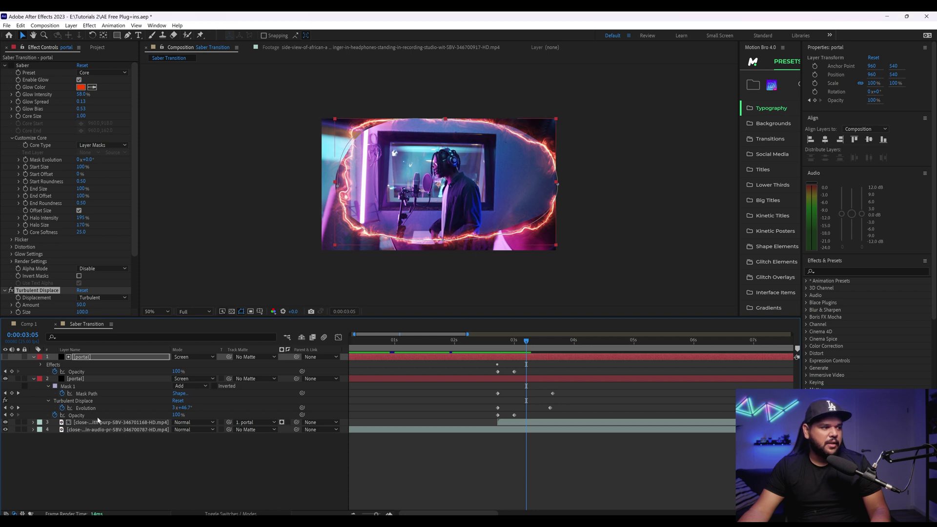
drag(492, 402, 576, 423)
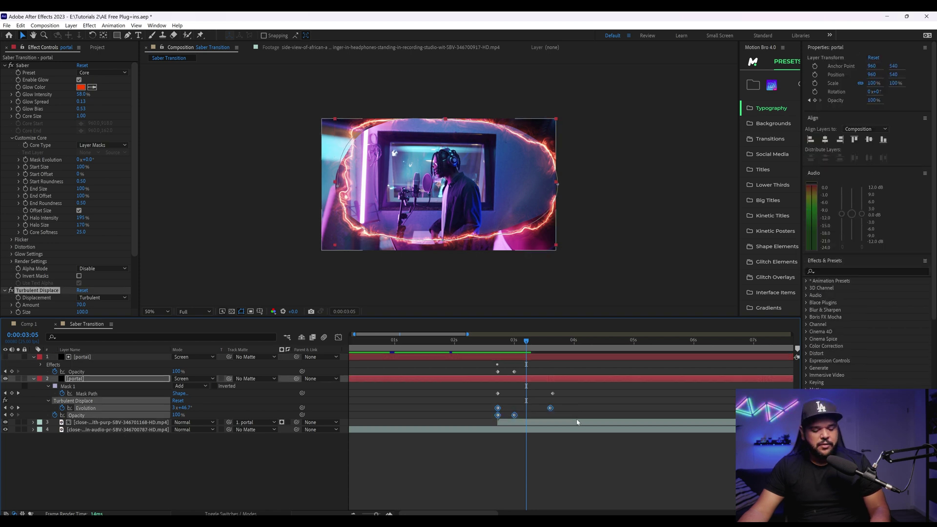
drag(510, 346, 559, 359)
click(500, 356)
key(ctrl+v)
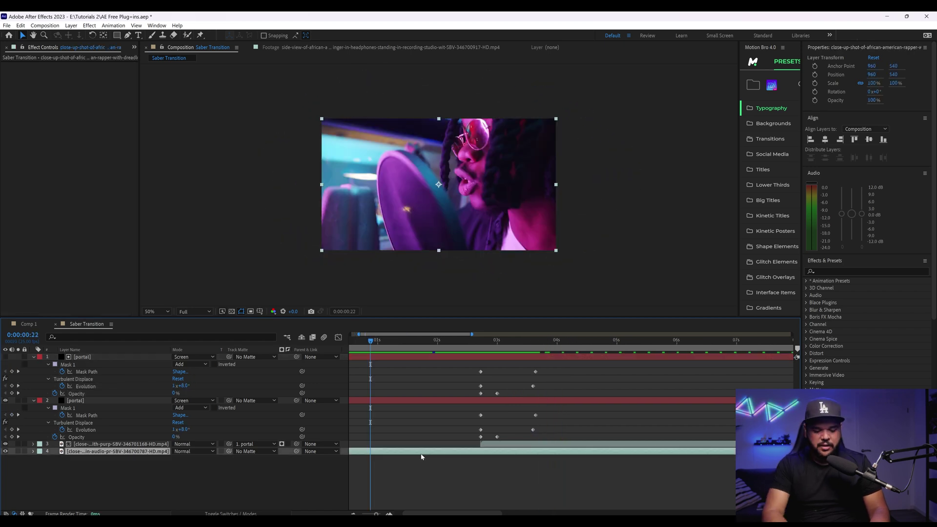
- Search FX Console for "tur" and apply the matching effect to the bottom rapper clip in the Saber Transition composition
key(ctrl+space)
text(tur)
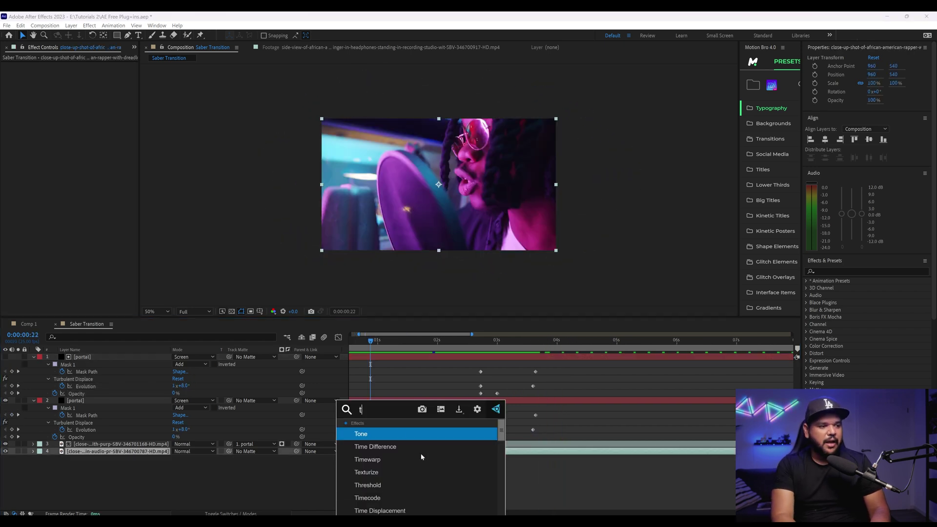
key(Return)
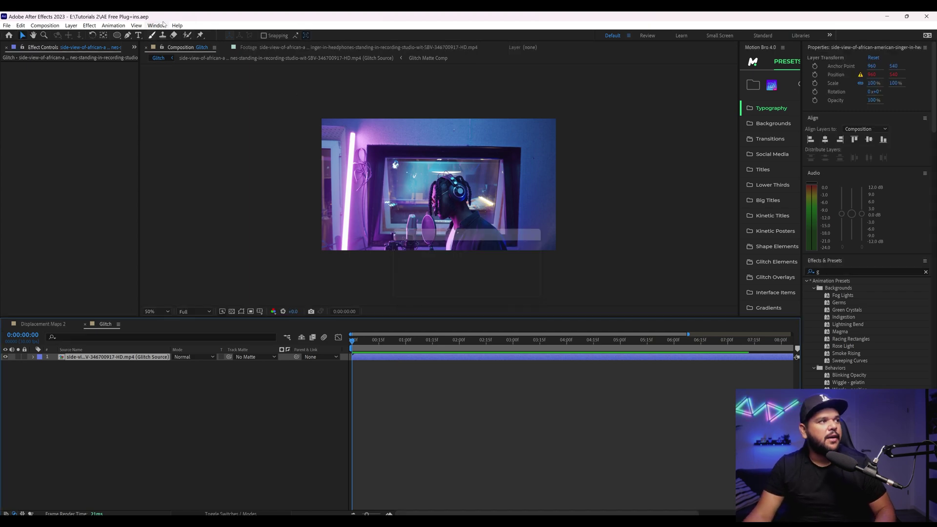
- Generate a Dojo_Glitch_v3.0 setup for the side-view clip in the Glitch composition, close the script, and preview the result
click(163, 25)
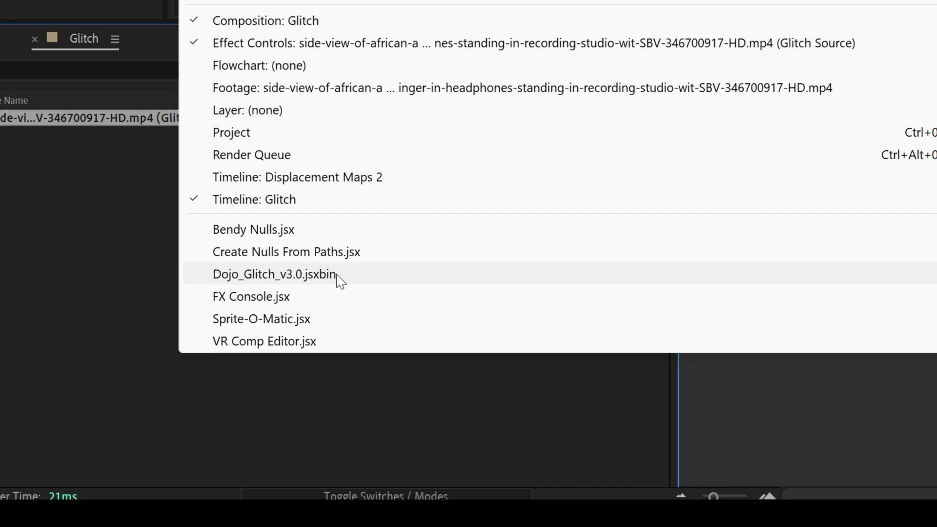
click(337, 275)
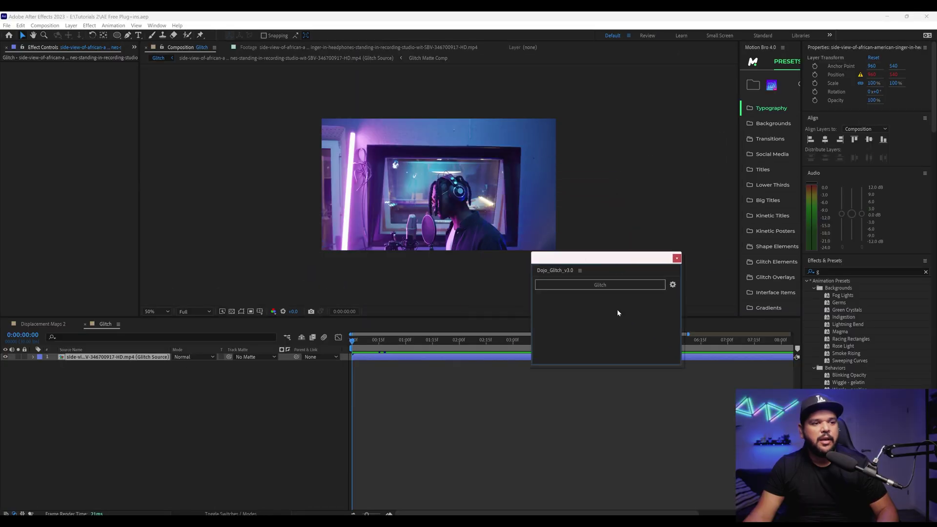
click(377, 359)
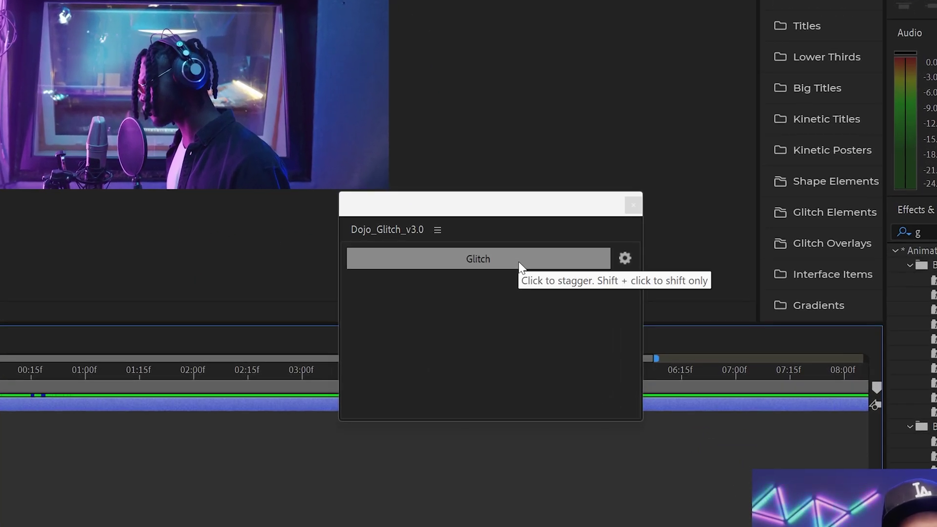
click(520, 264)
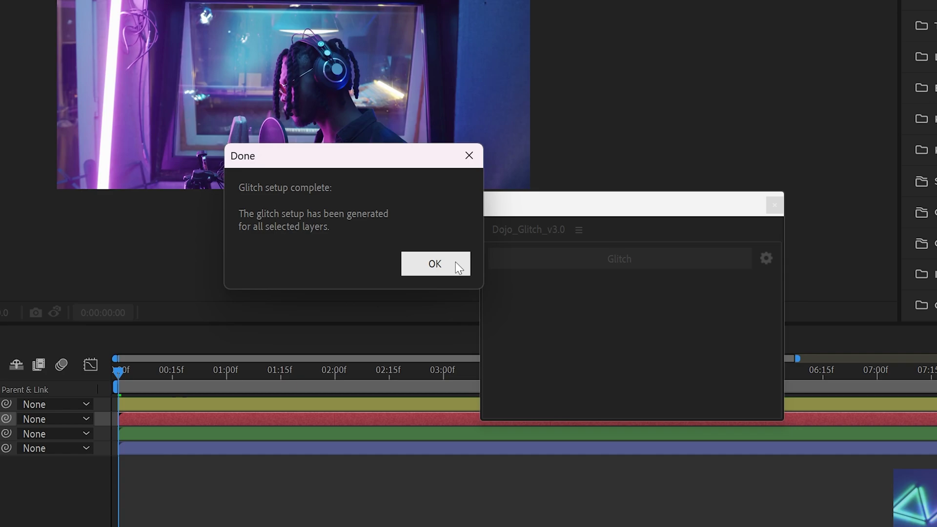
click(455, 262)
click(774, 205)
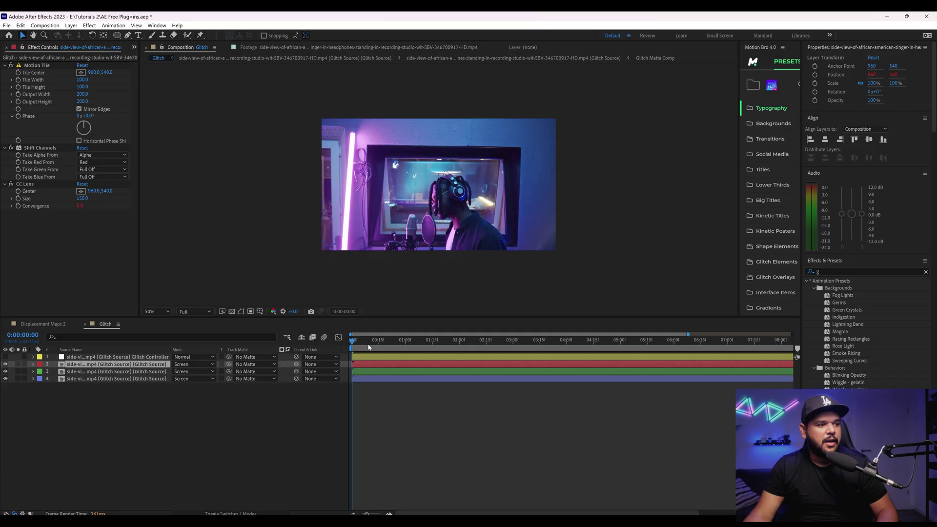
click(369, 348)
key(space)
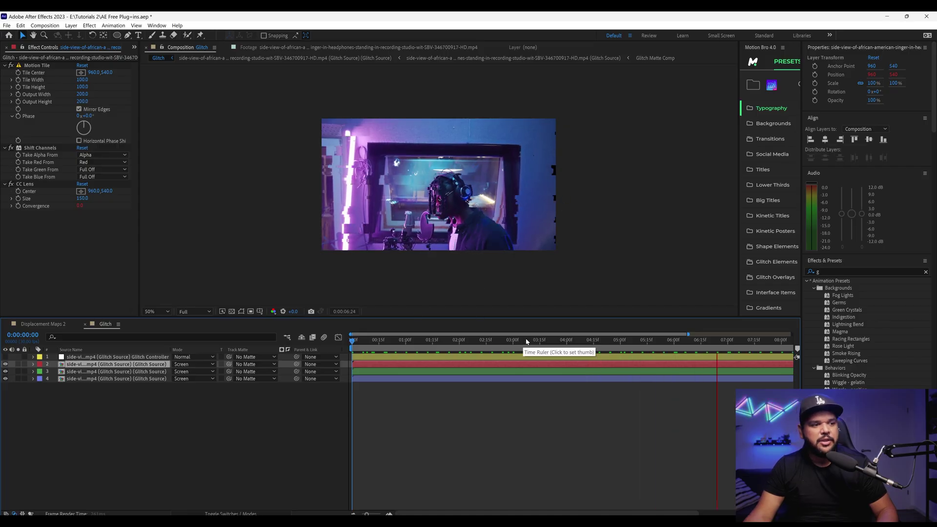
- On the Glitch Controller layer, set Dojo Glitch's Artifact Intensity to 213 and Lens Distortion to 30
drag(523, 345, 385, 341)
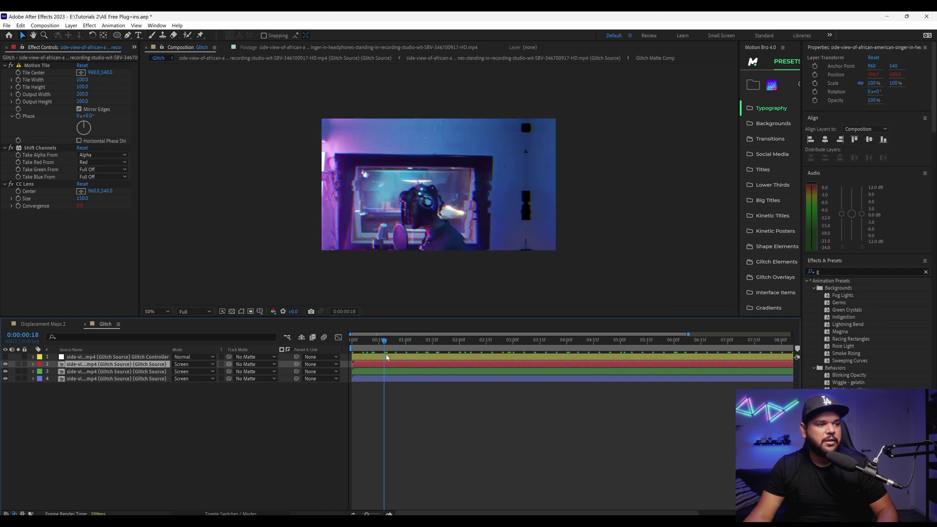
click(387, 358)
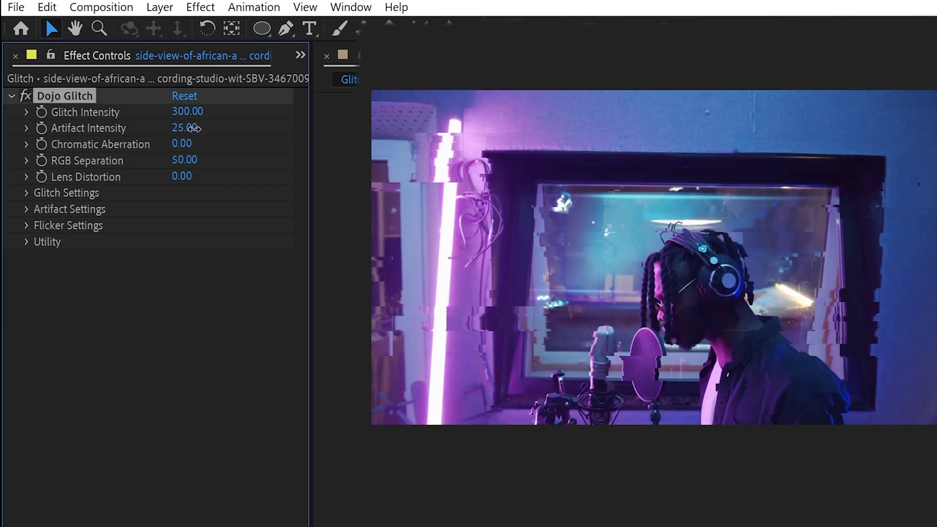
drag(194, 129, 350, 140)
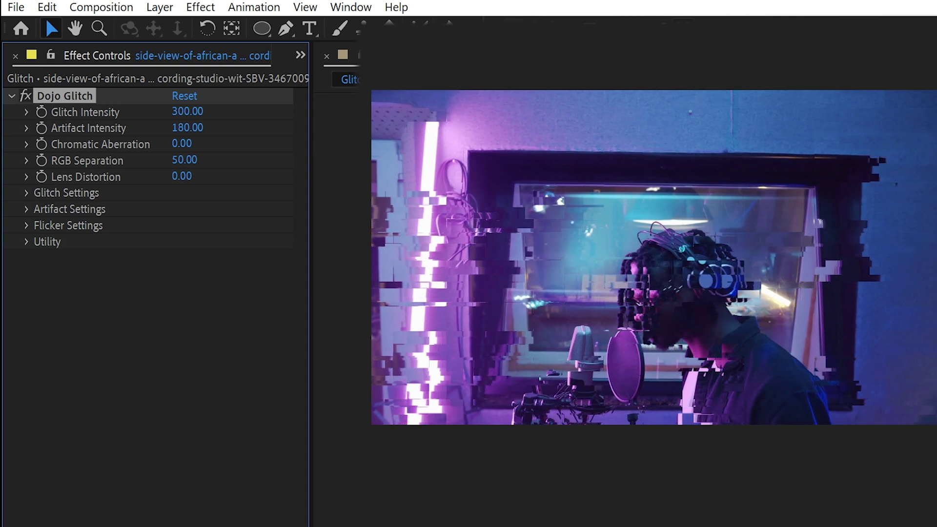
drag(204, 131, 283, 173)
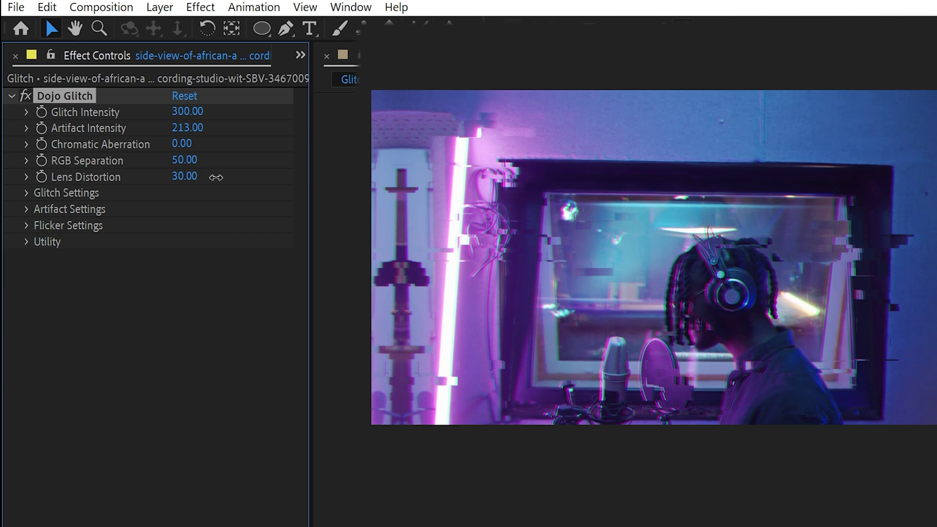
- Keyframe Dojo Glitch's Lens Distortion from 27 to 230, and expand the Glitch Settings and Artifact Settings
mouse_move(216, 177)
mouse_down()
mouse_move(291, 176)
mouse_move(192, 180)
mouse_move(216, 182)
mouse_up()
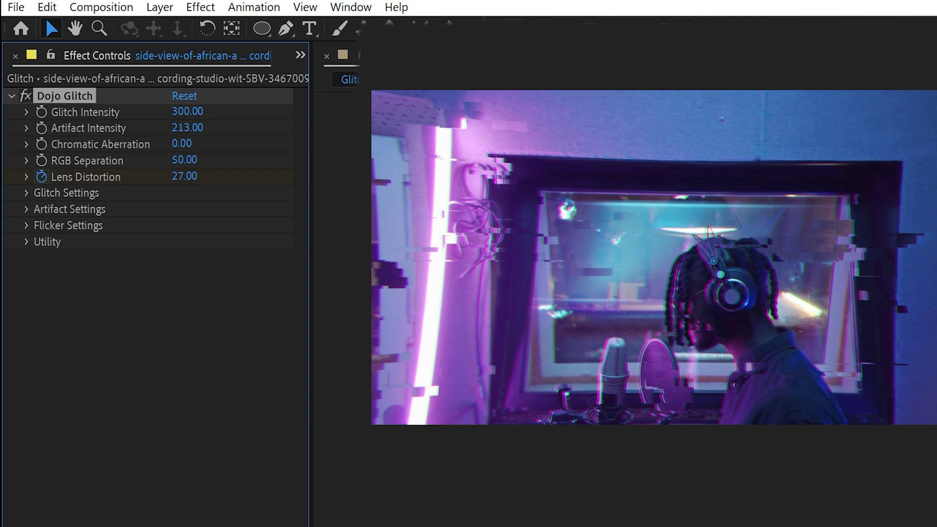
click(567, 525)
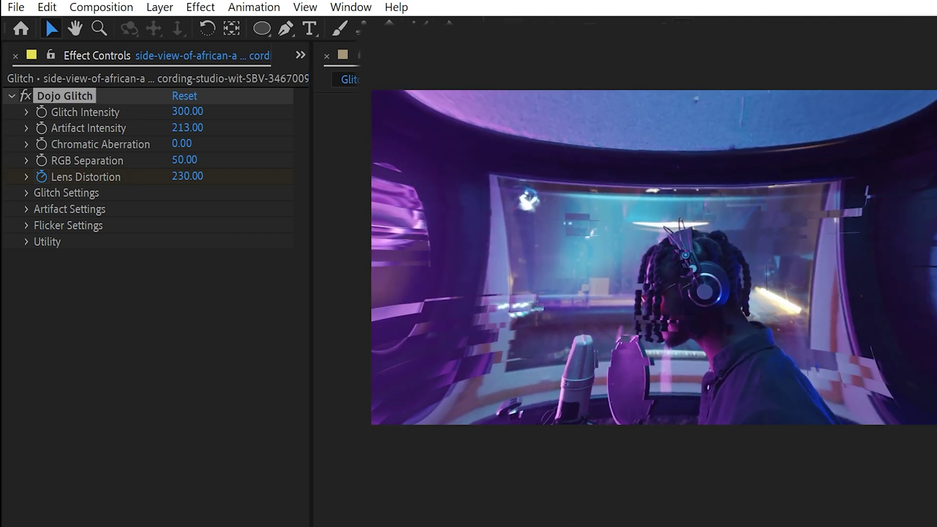
click(27, 193)
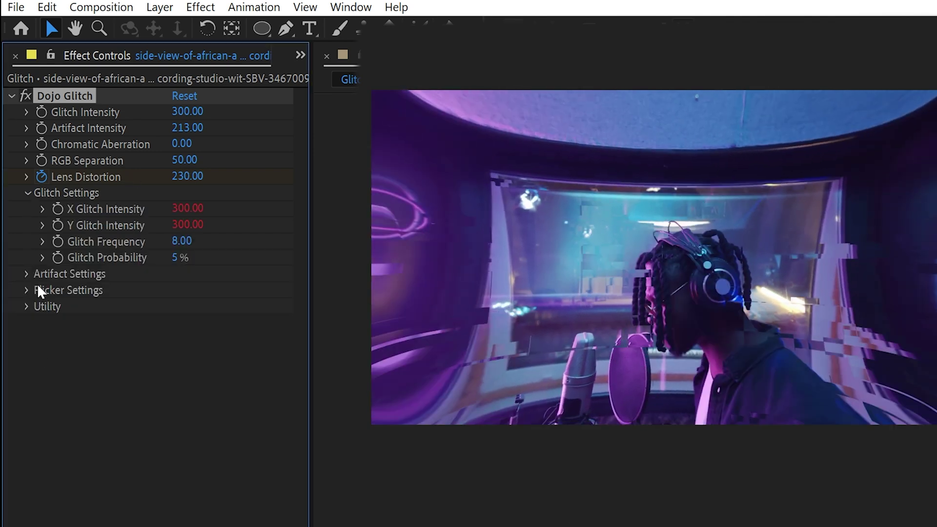
click(28, 274)
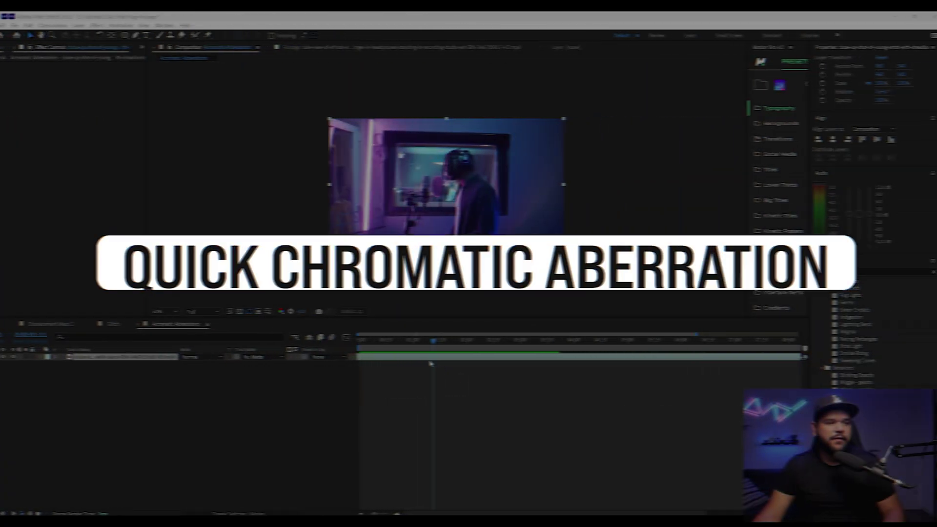
- Apply Quick Chromatic Aberration 3 through FX Console to the close-up clip in the Acromatic Abberations composition
click(424, 357)
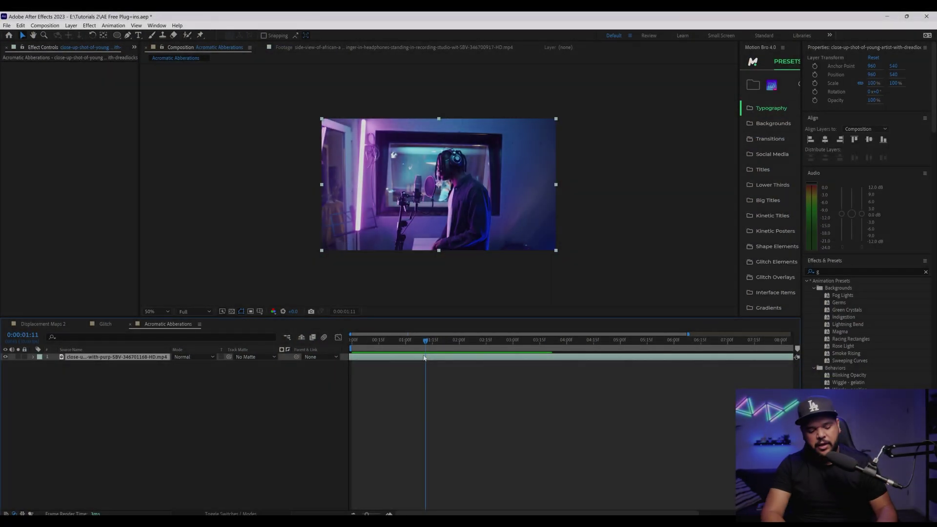
key(ctrl+space)
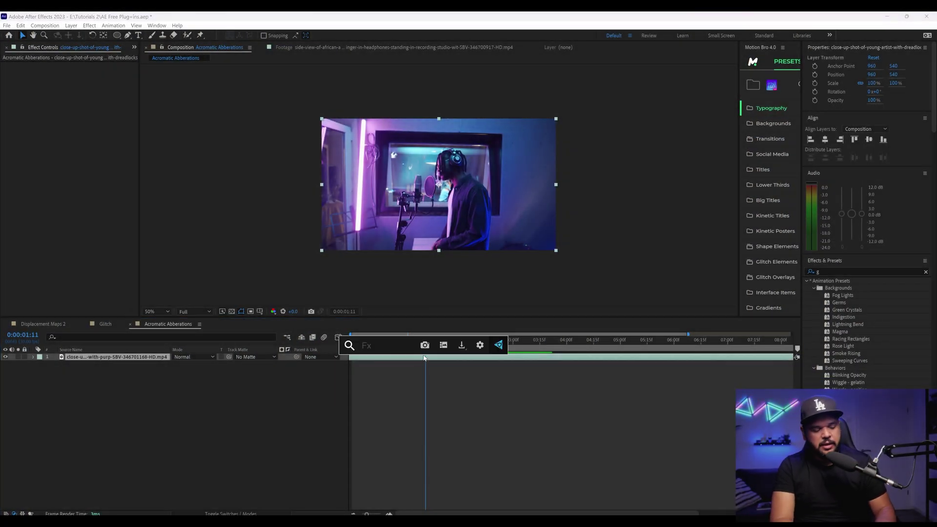
text(quick)
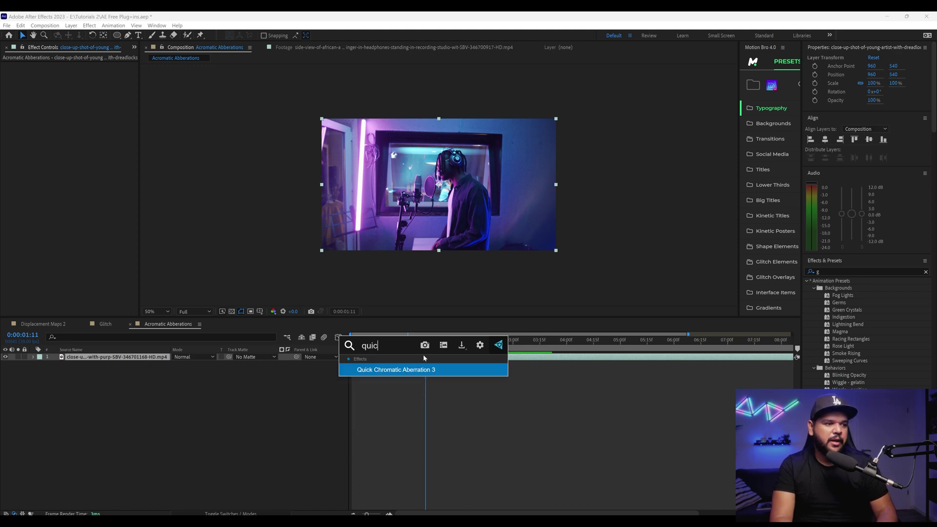
key(Return)
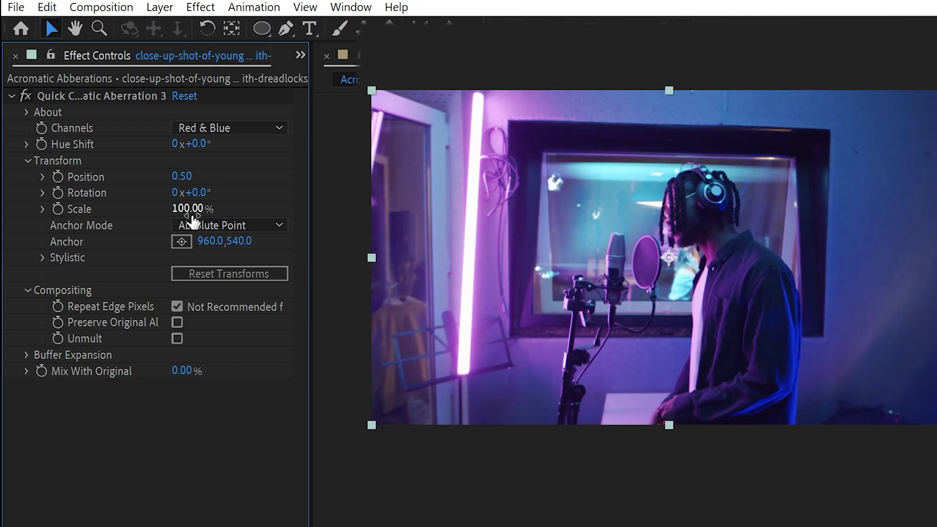
- Try Quick Chromatic Aberration with Rotation 31°, Scale 278% and the anchor moved to 1316, 498
drag(192, 193, 300, 199)
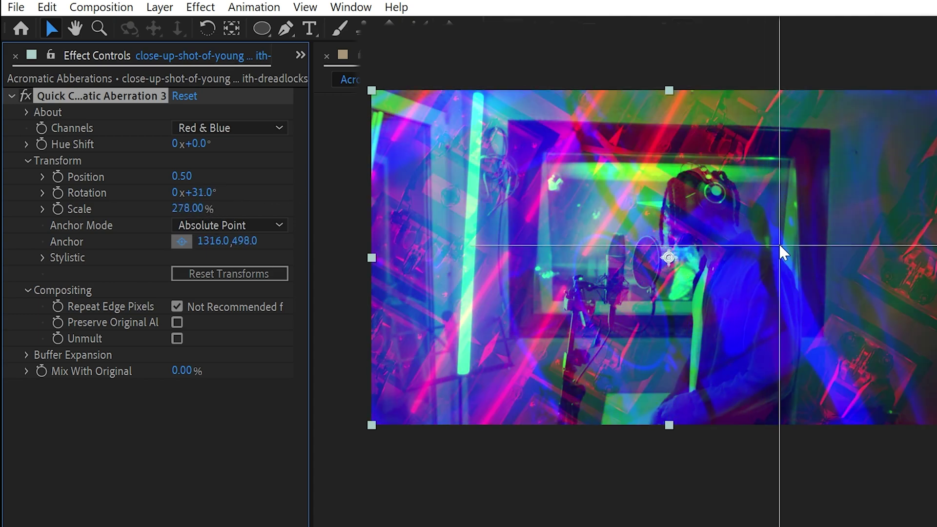
click(779, 245)
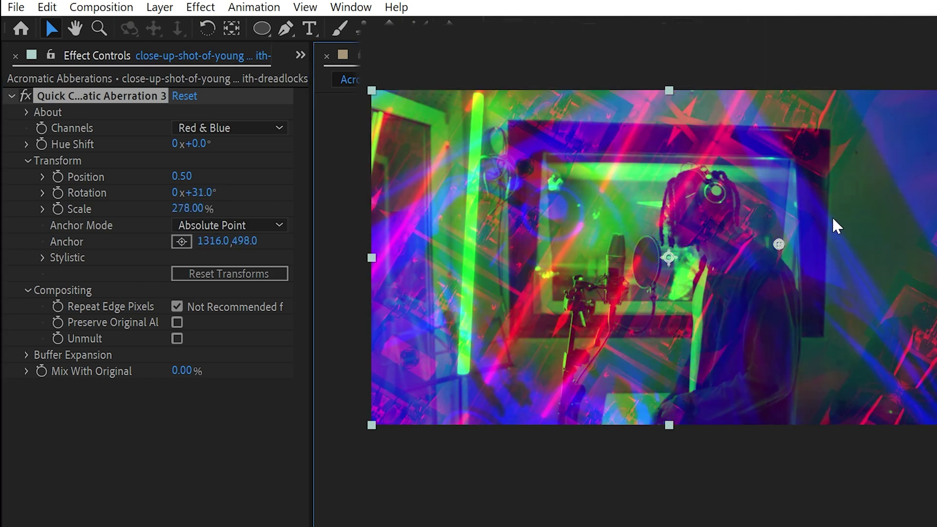
drag(847, 215, 674, 266)
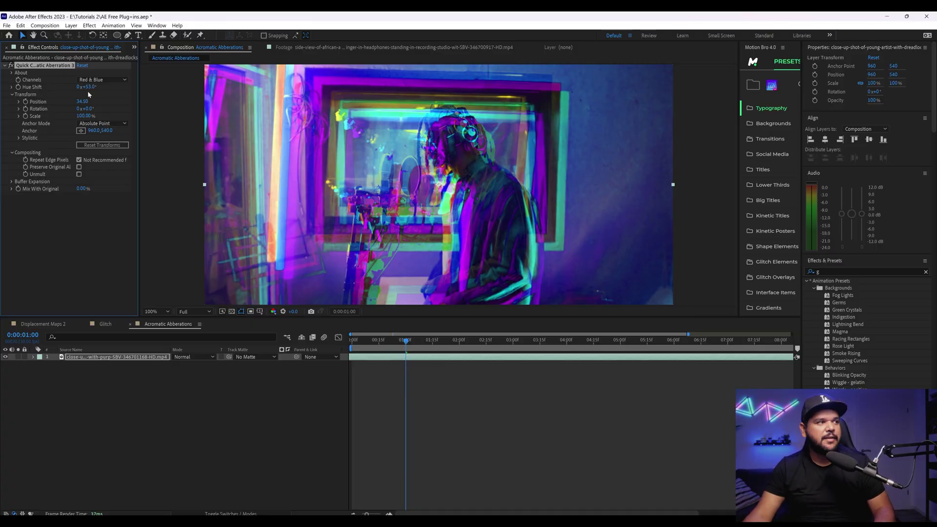
- Set Quick Chromatic Aberration's Hue Shift to 54°, Position to 13.50 and Scale to 111%
drag(90, 87, 92, 88)
mouse_move(86, 102)
mouse_down()
mouse_move(65, 106)
mouse_move(81, 118)
mouse_up()
- Set the Stylistic options Distort Uniform to 41% and Distort Aberrate to 125%, and adjust Skew X
click(19, 137)
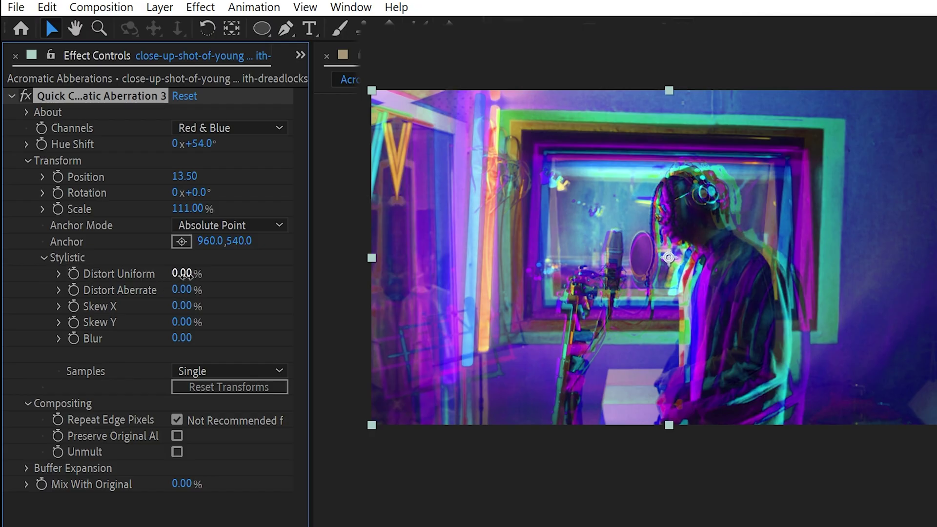
drag(185, 275, 282, 328)
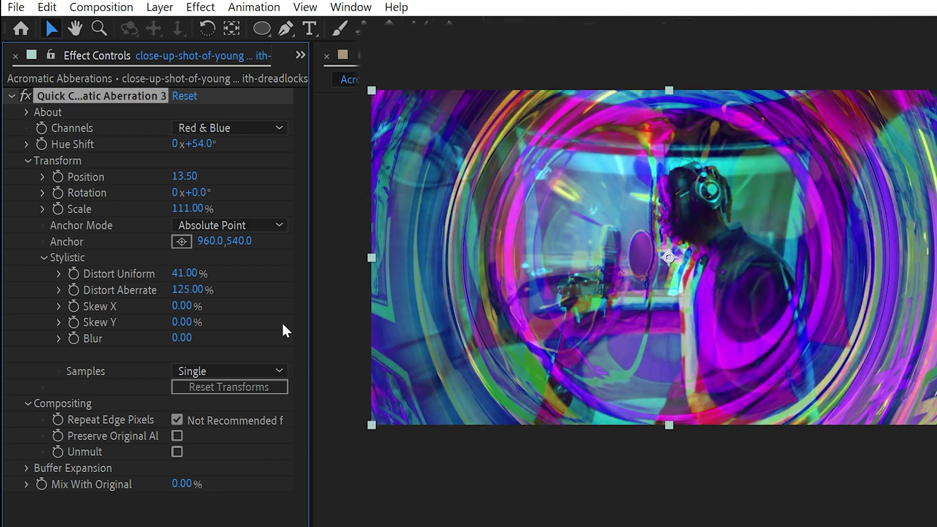
mouse_move(177, 307)
mouse_down()
mouse_move(342, 303)
mouse_move(226, 309)
mouse_move(223, 320)
mouse_move(191, 322)
mouse_move(310, 324)
mouse_move(196, 337)
mouse_up()
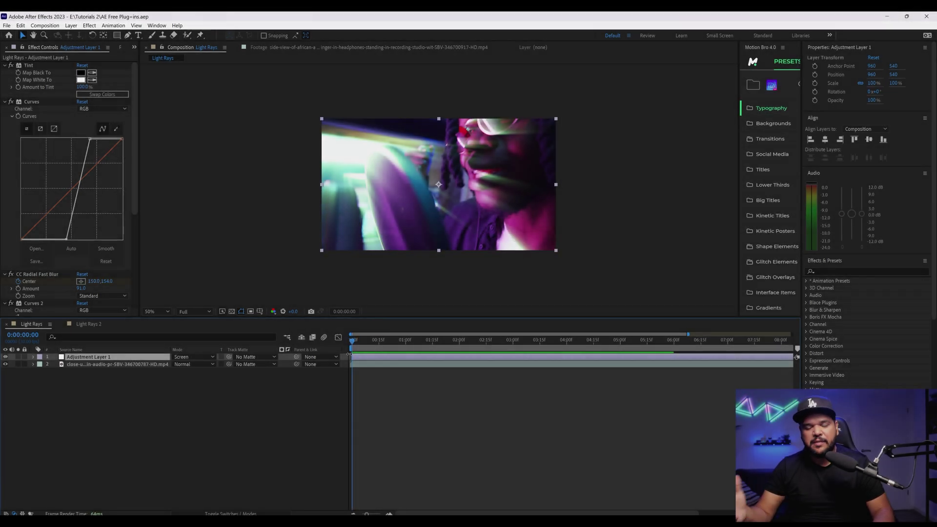
- Scrub through the Light Rays composition to preview its light-ray effect over the clip
drag(352, 341, 472, 350)
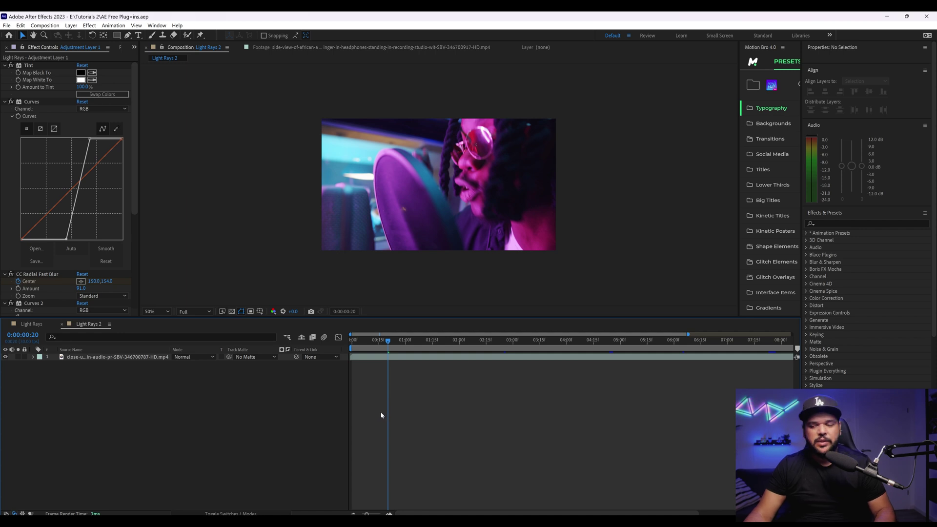
- Add a new adjustment layer above the clip in the Light Rays 2 composition
right_click(379, 412)
mouse_move(410, 418)
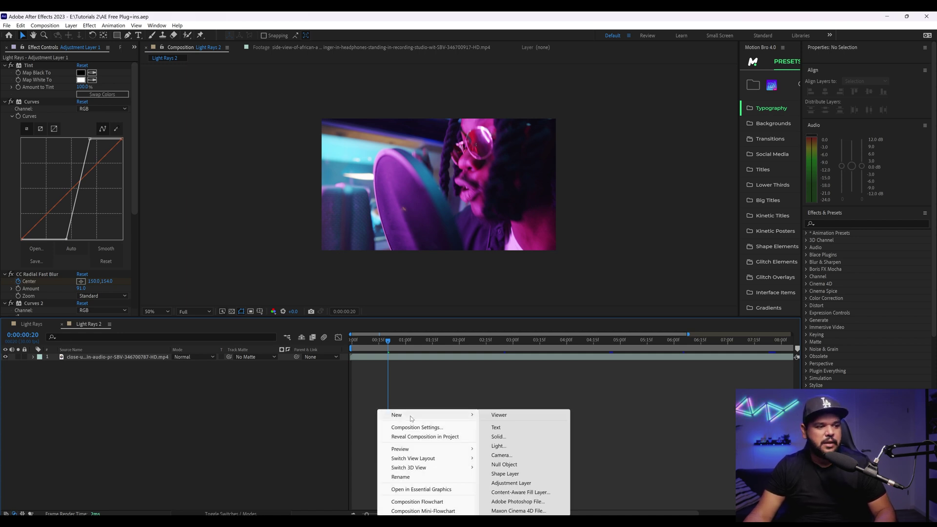
right_click(428, 387)
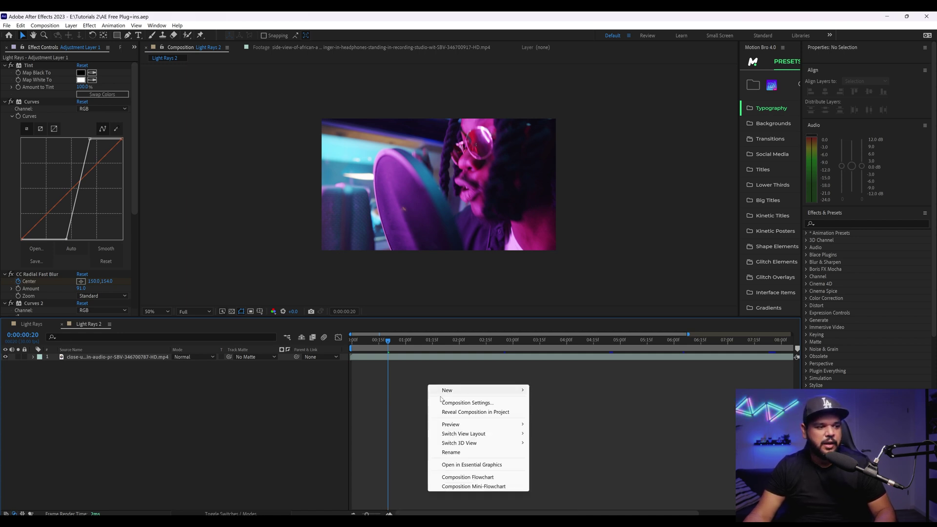
mouse_move(475, 394)
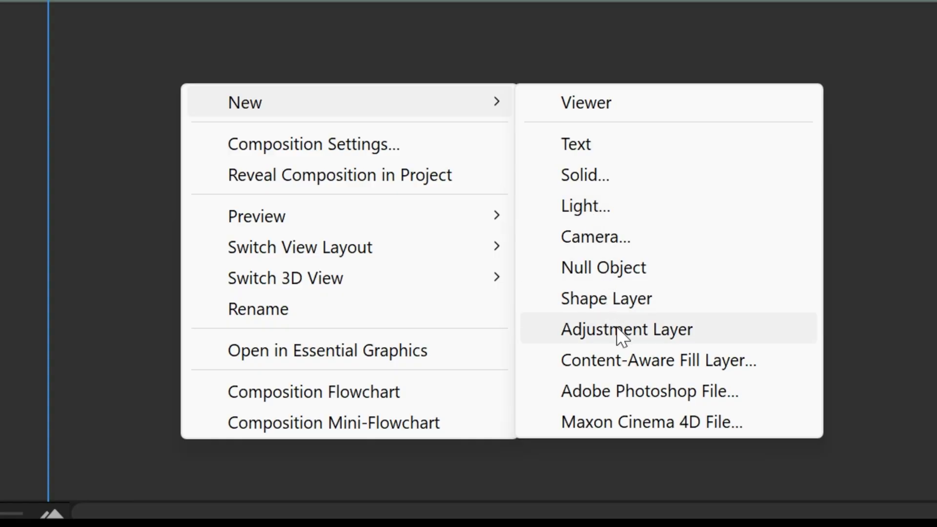
click(558, 460)
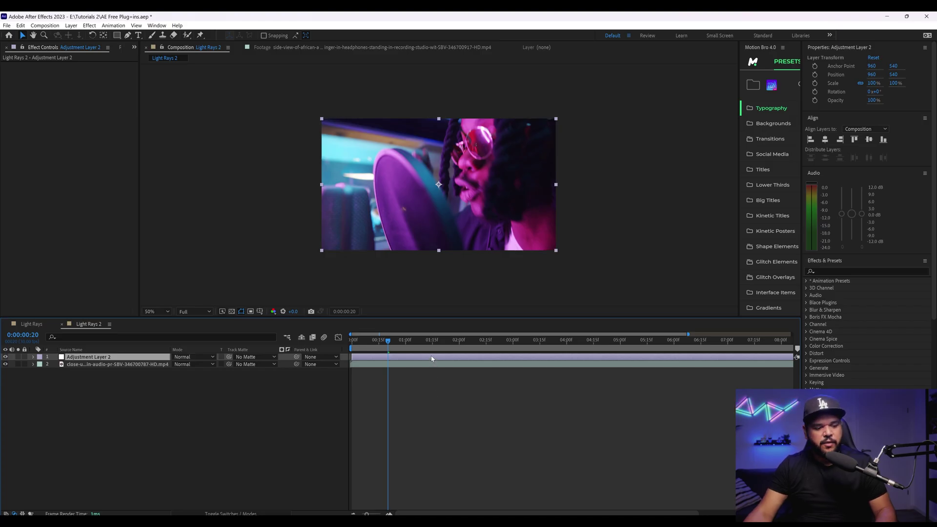
- Apply Tint, Curves, CC Radial Fast Blur and a second Curves effect to the adjustment layer using FX Console
key(ctrl+space)
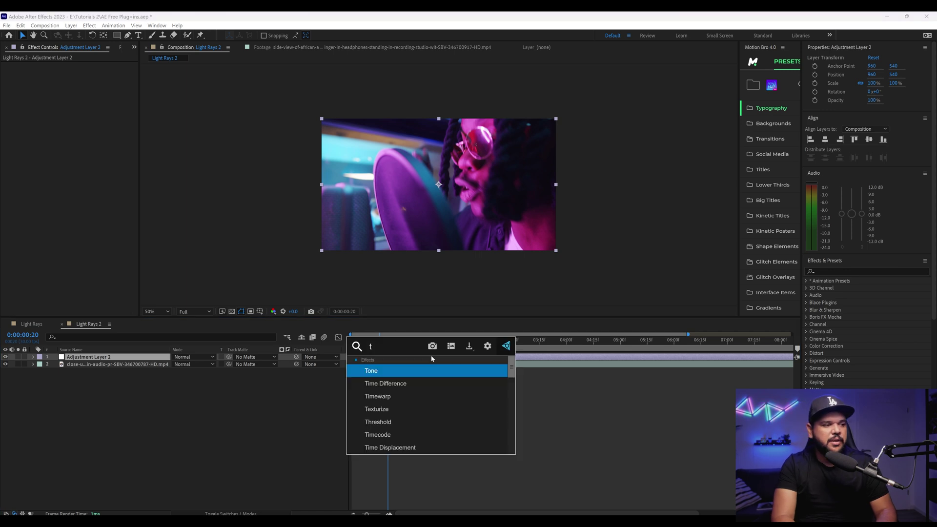
text(cur)
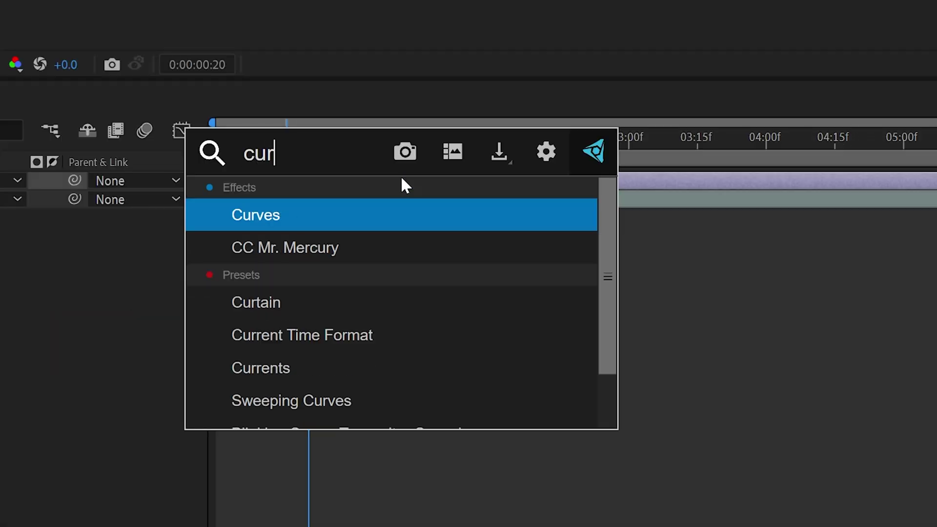
key(Return)
key(ctrl+space)
text(radial fa)
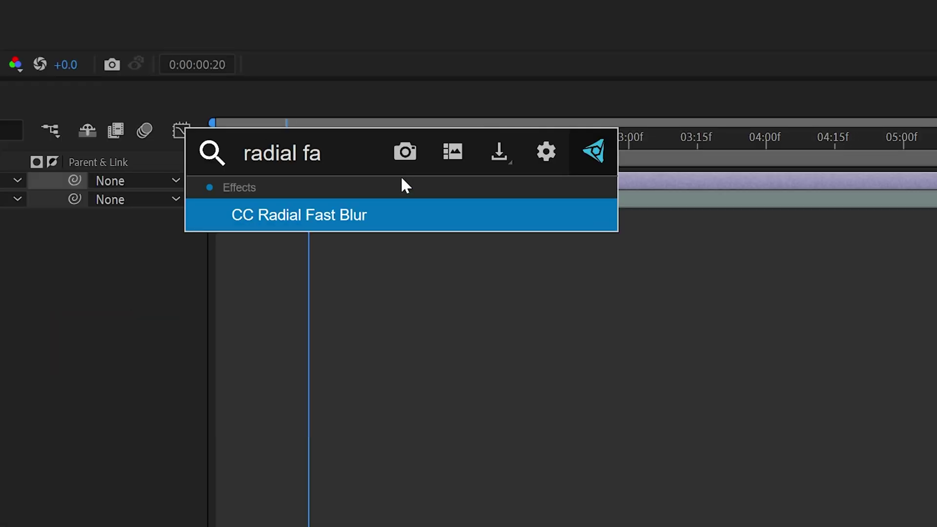
key(Return)
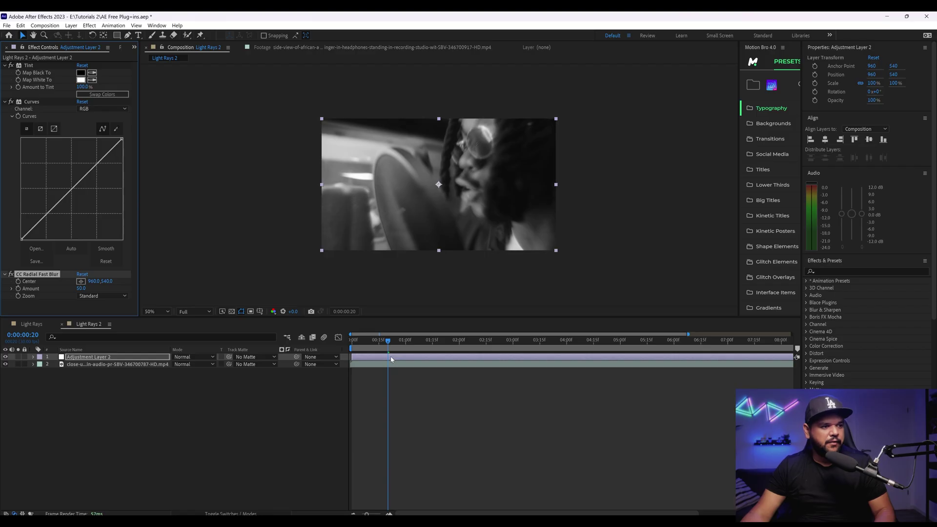
key(ctrl+space)
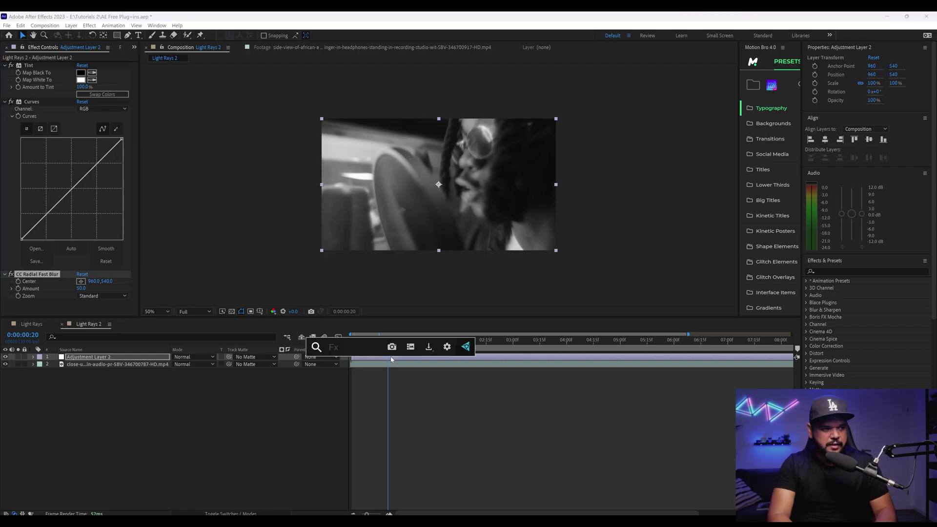
text(cur)
key(Return)
- Steepen the first Curves effect by pulling its black and white end points inward so only the highlights remain
key(period)
key(period)
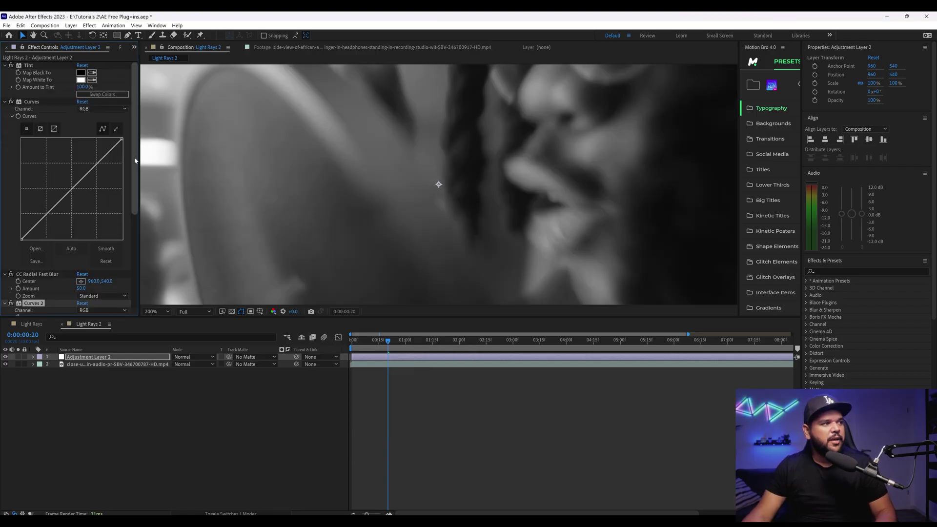
key(comma)
key(comma)
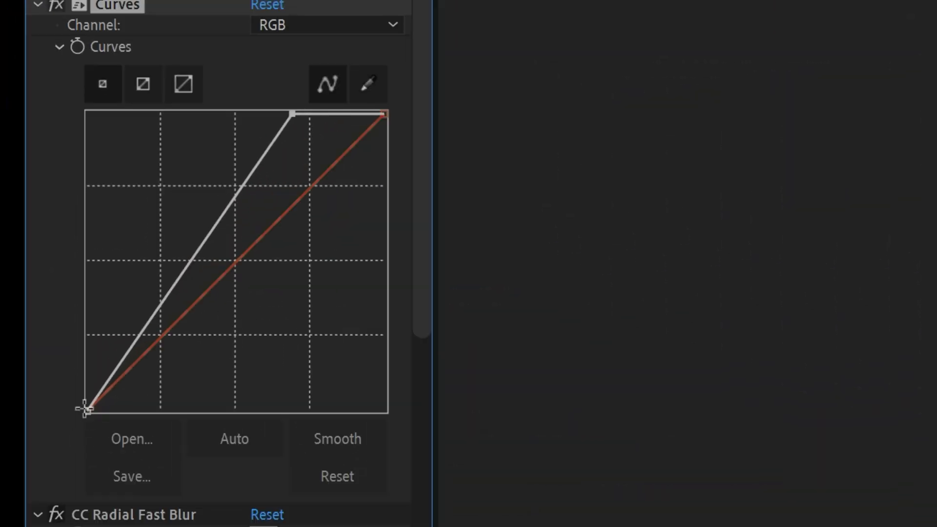
drag(84, 409, 204, 430)
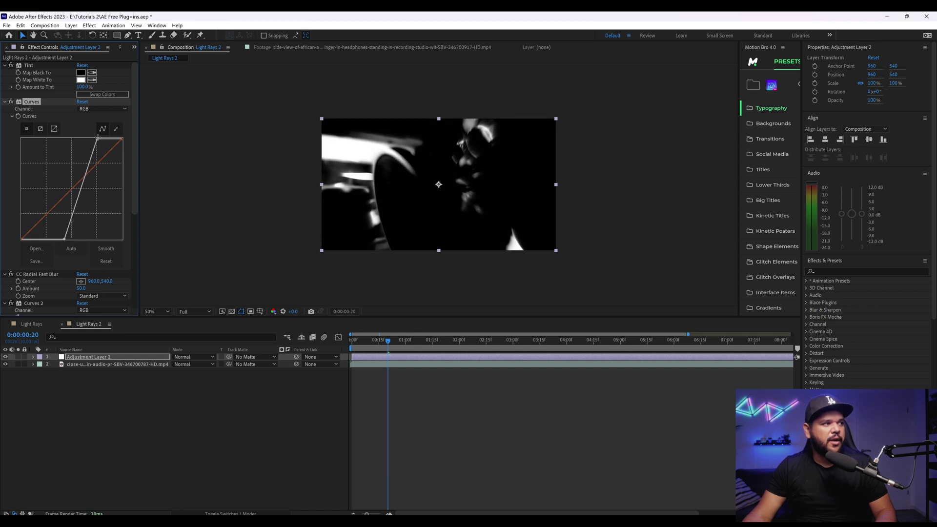
drag(97, 142, 95, 141)
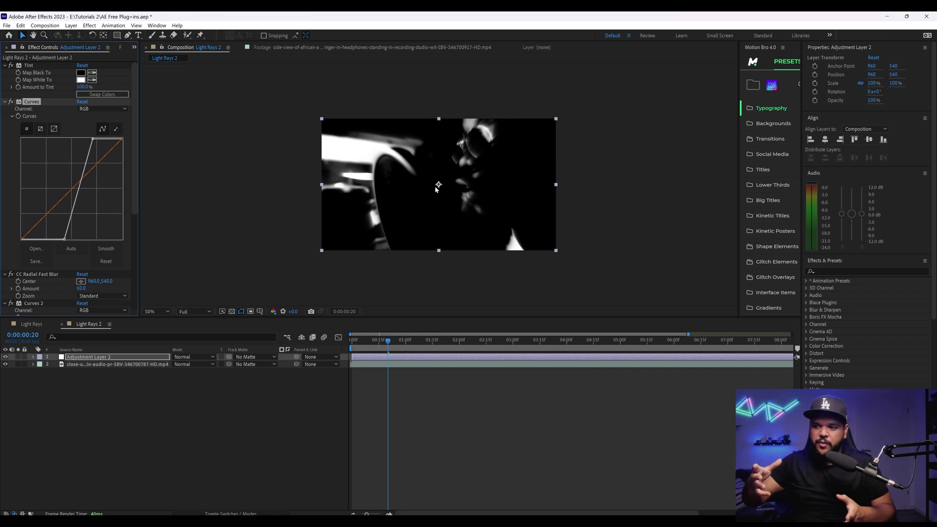
- Set the adjustment layer's blending mode to Screen
click(204, 374)
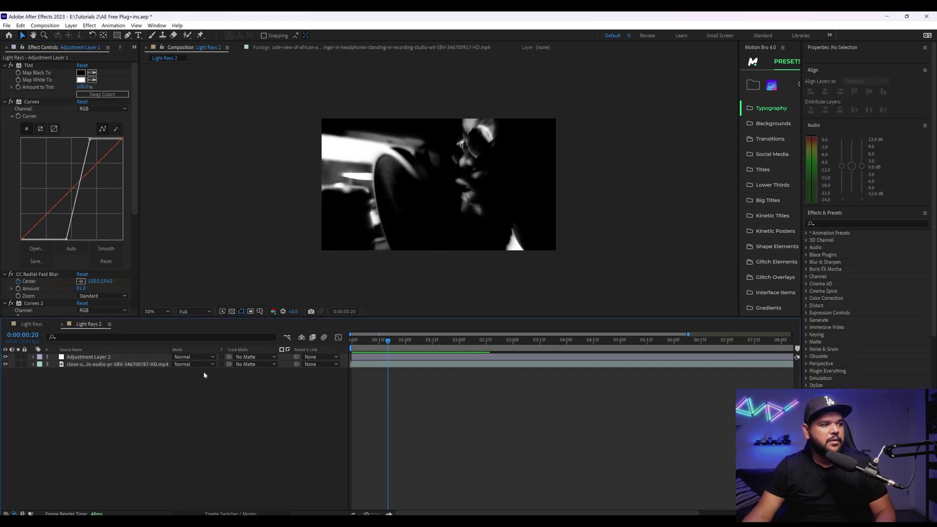
click(201, 361)
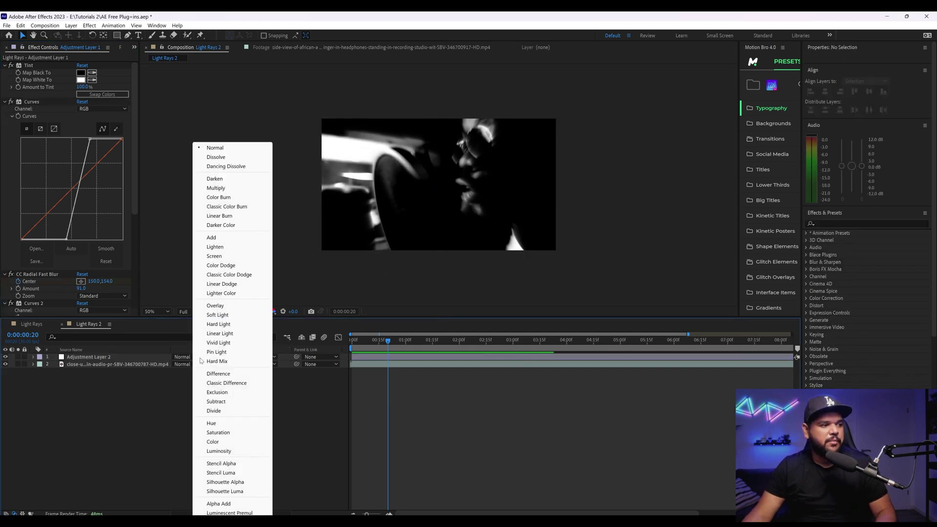
click(222, 257)
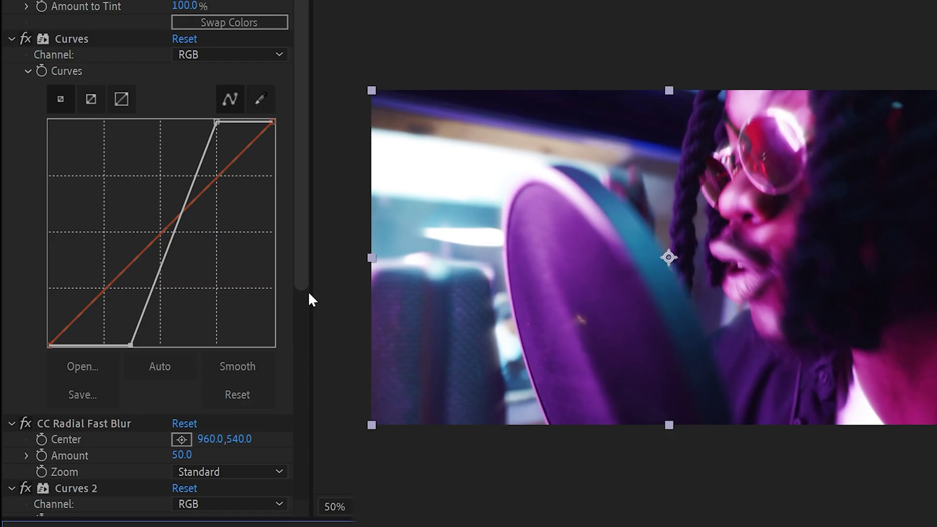
- Set CC Radial Fast Blur's Amount to 82 and move its Center to 1064, 370
drag(296, 269, 292, 367)
drag(185, 277, 247, 276)
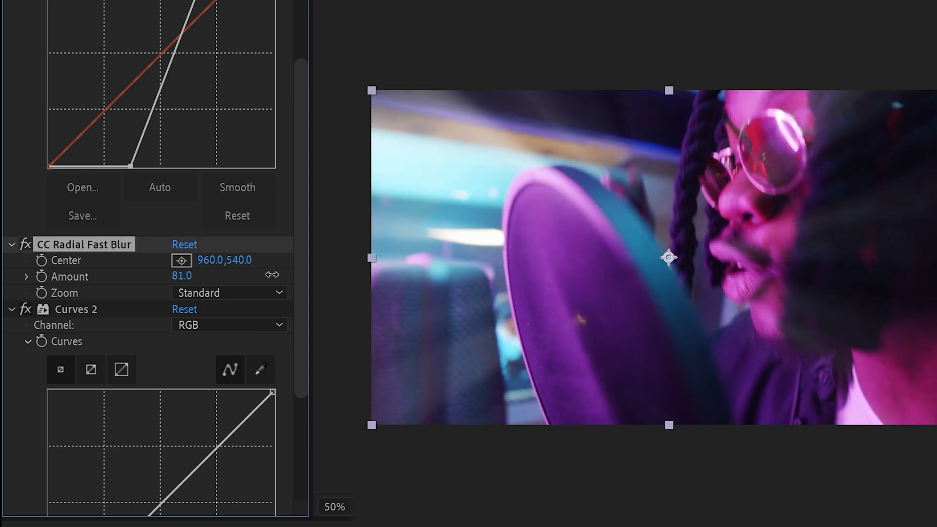
drag(301, 271, 299, 270)
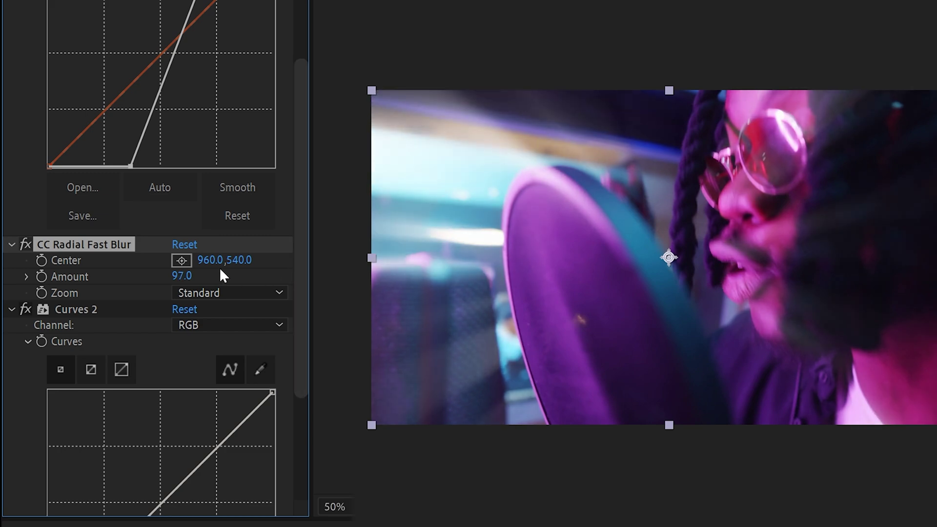
click(181, 261)
click(497, 144)
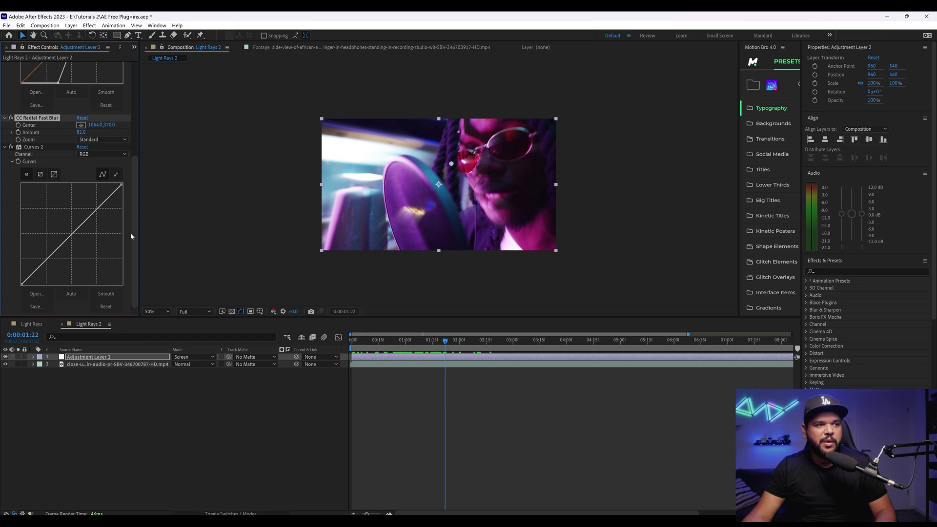
- Tint the light rays by raising and fine-tuning the Green channel curve in Curves 2 while previewing the clip
click(95, 155)
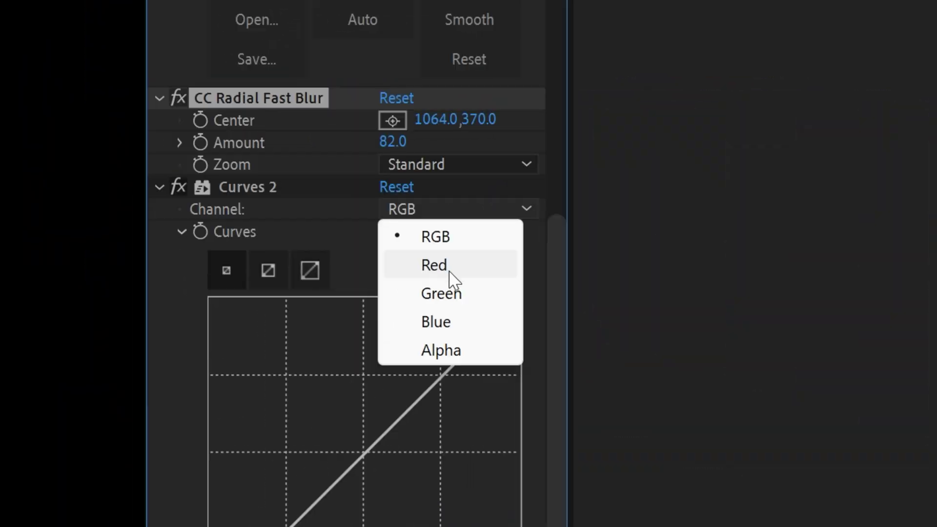
click(461, 296)
drag(370, 453, 305, 376)
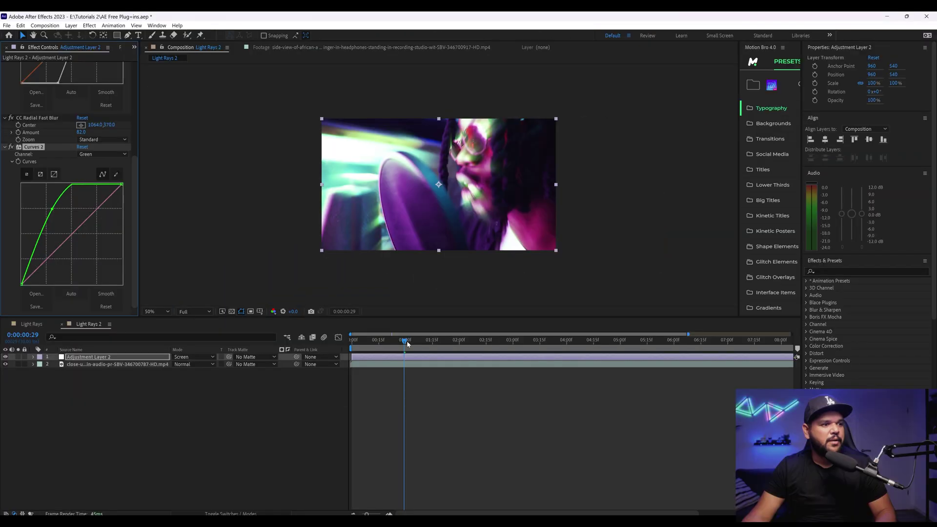
key(space)
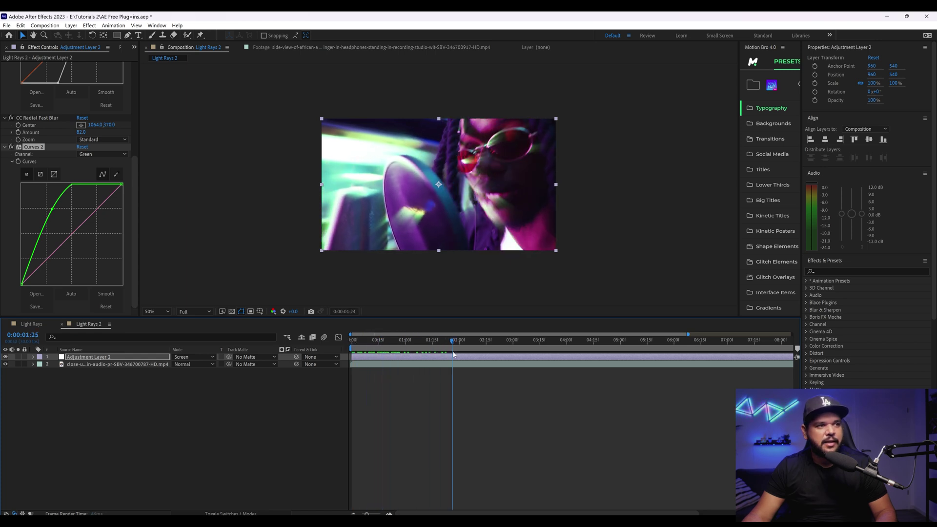
drag(52, 209, 69, 226)
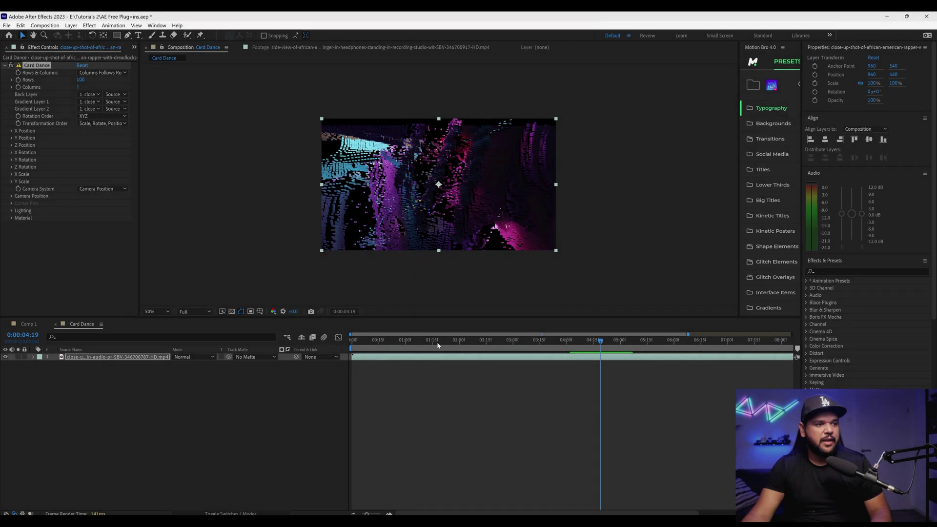
- Preview the Card Dance composition from its start and replace the clip's existing Card Dance effect with a fresh one
click(355, 350)
key(space)
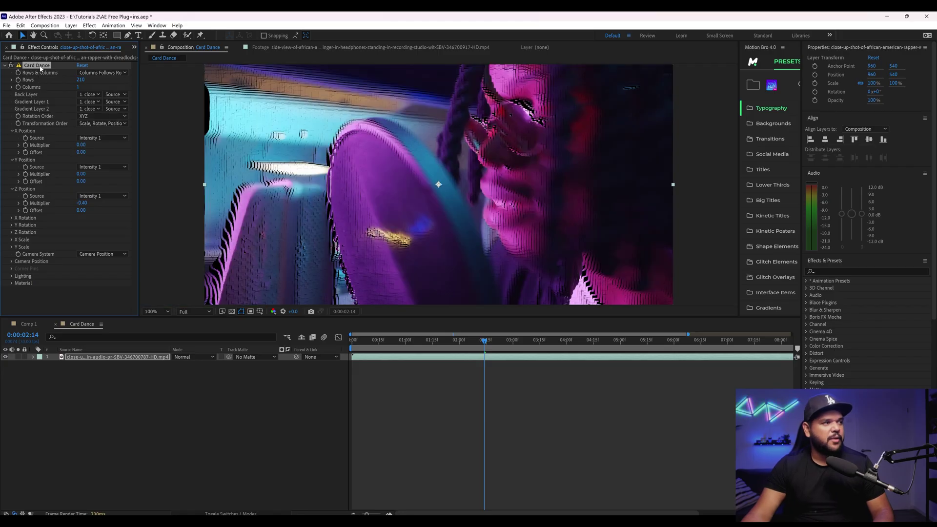
key(Delete)
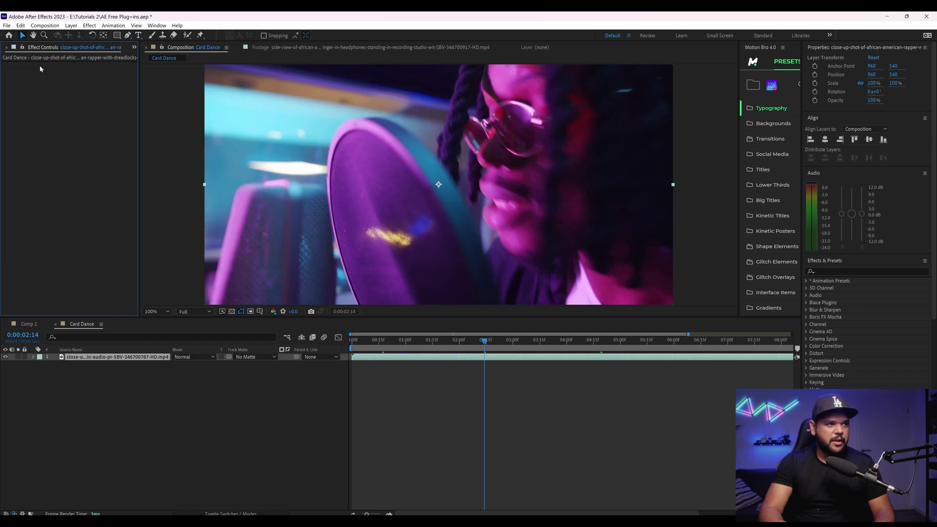
click(465, 359)
key(ctrl+space)
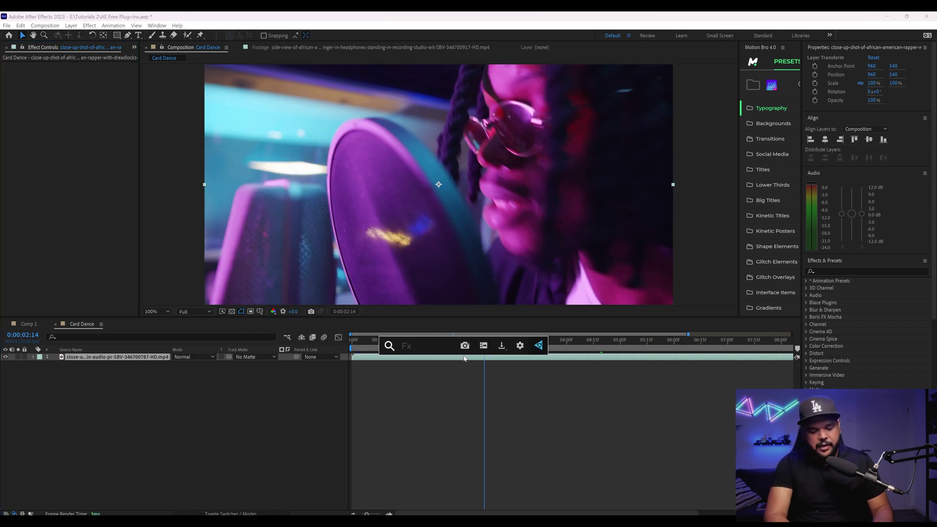
key(Return)
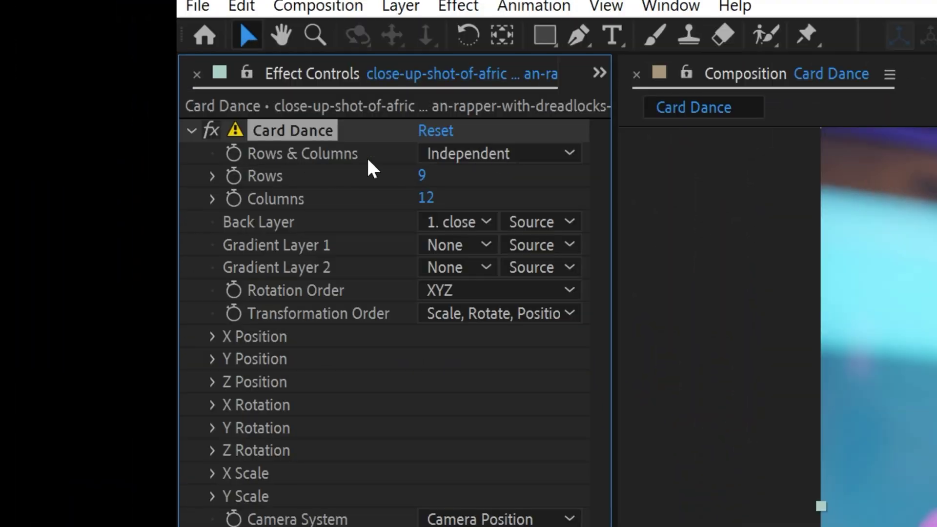
- Set Card Dance's Rows & Columns to Columns Follows Rows and choose the clip as Gradient Layer 1 and 2
click(517, 155)
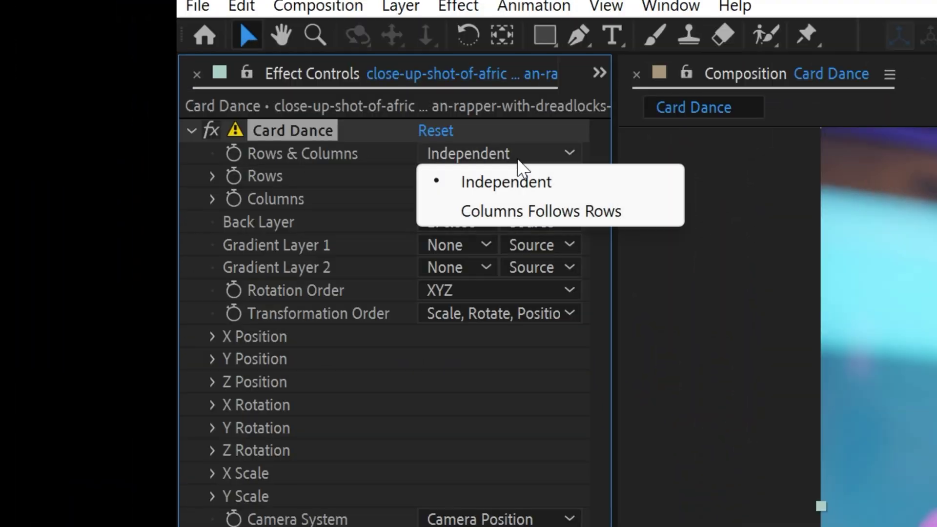
click(522, 210)
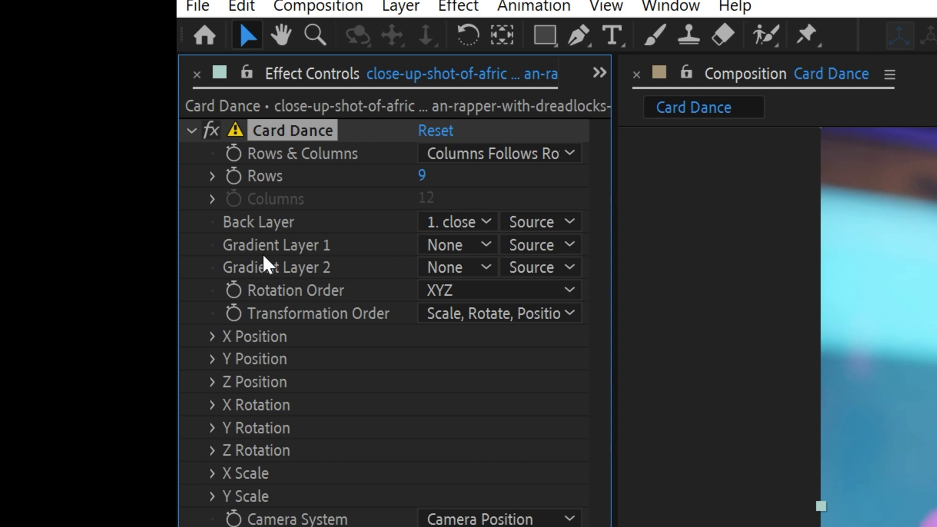
click(440, 267)
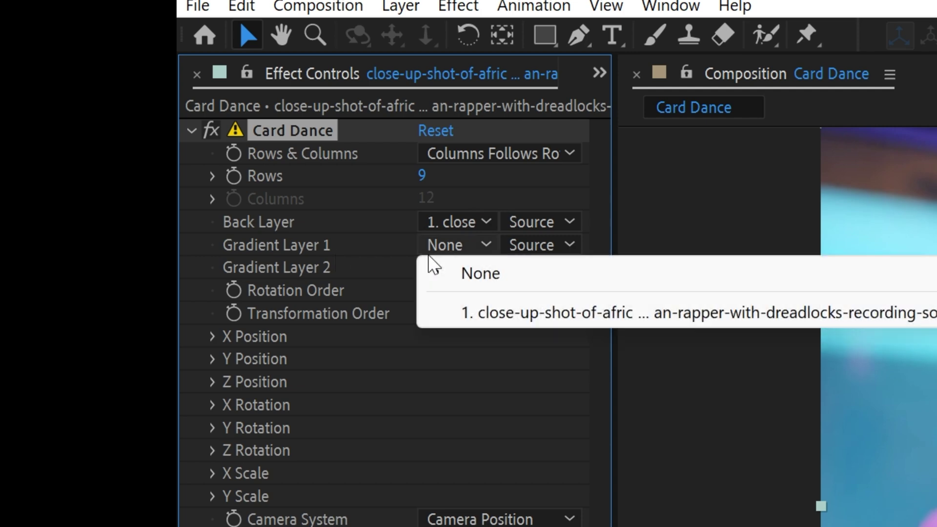
click(488, 312)
click(456, 267)
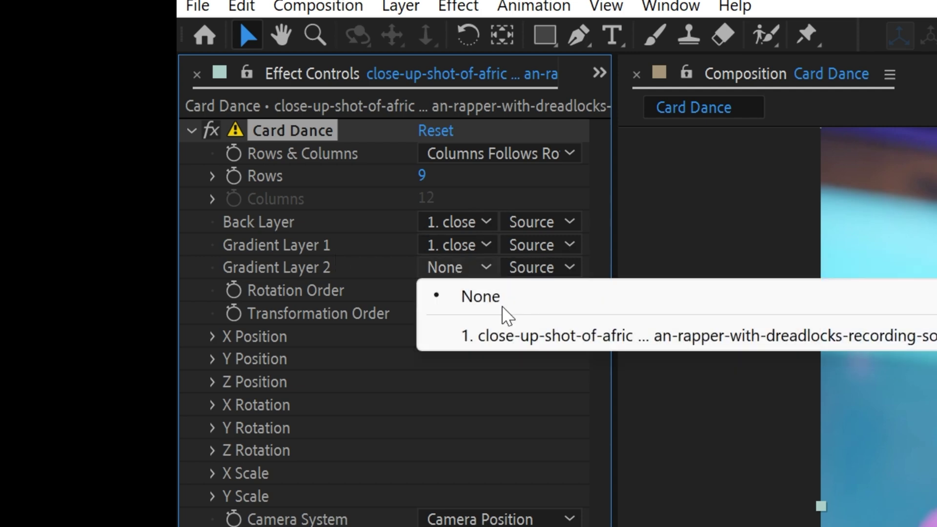
click(623, 343)
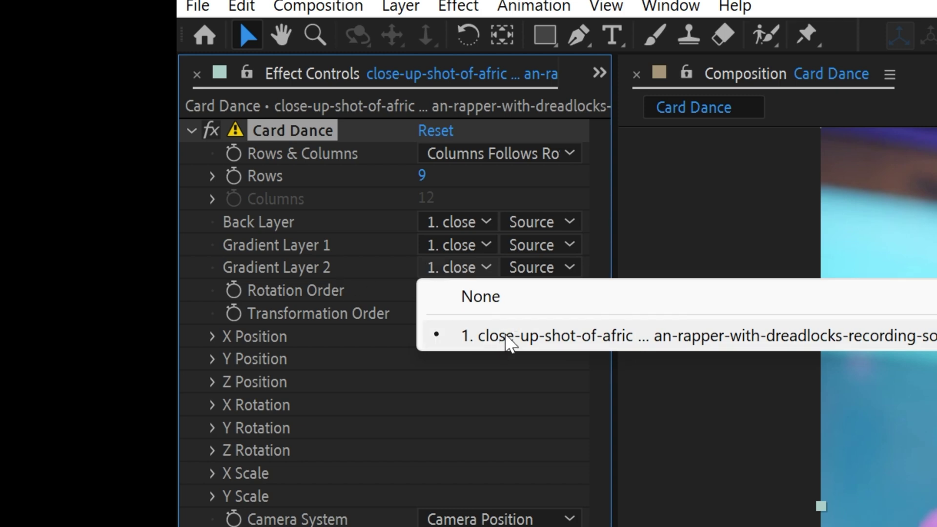
click(508, 336)
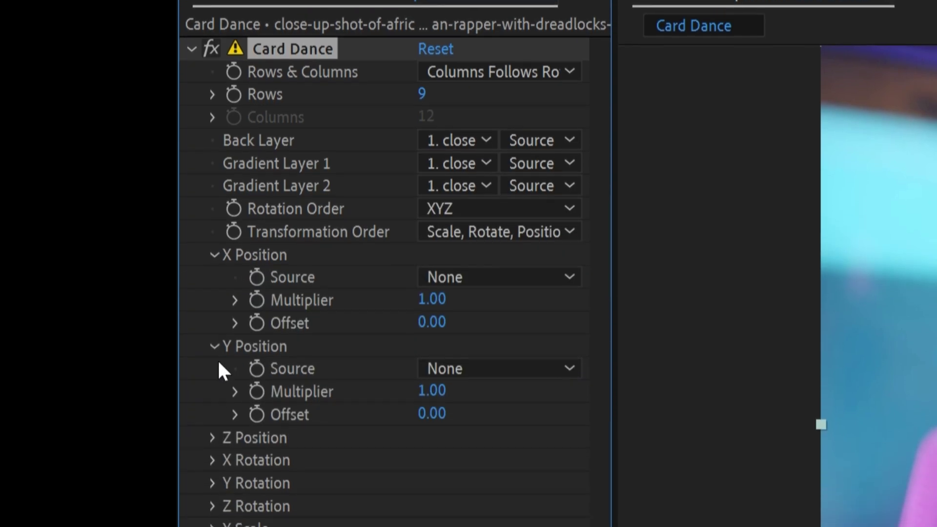
- Set Card Dance's X, Y and Z Position Source to Intensity 1, Rows to 166 and the Y Position Multiplier to -0.70
click(213, 373)
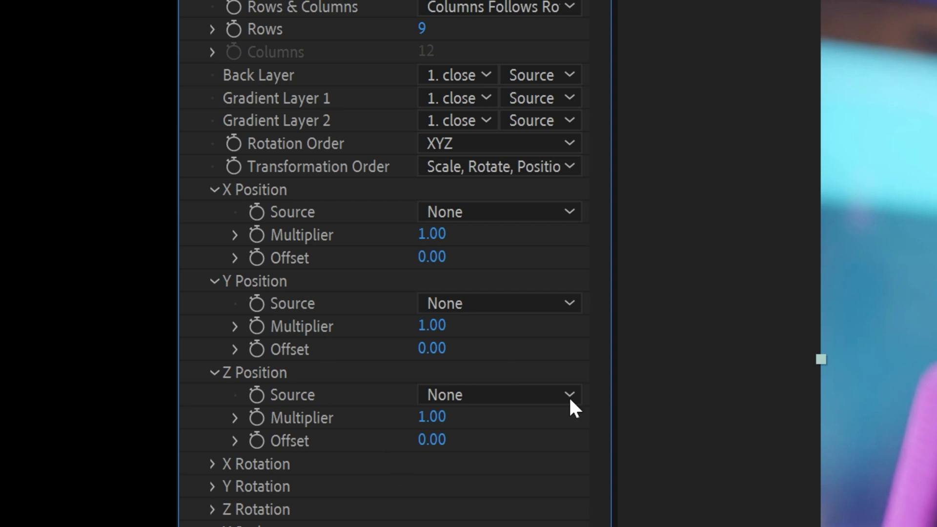
click(448, 214)
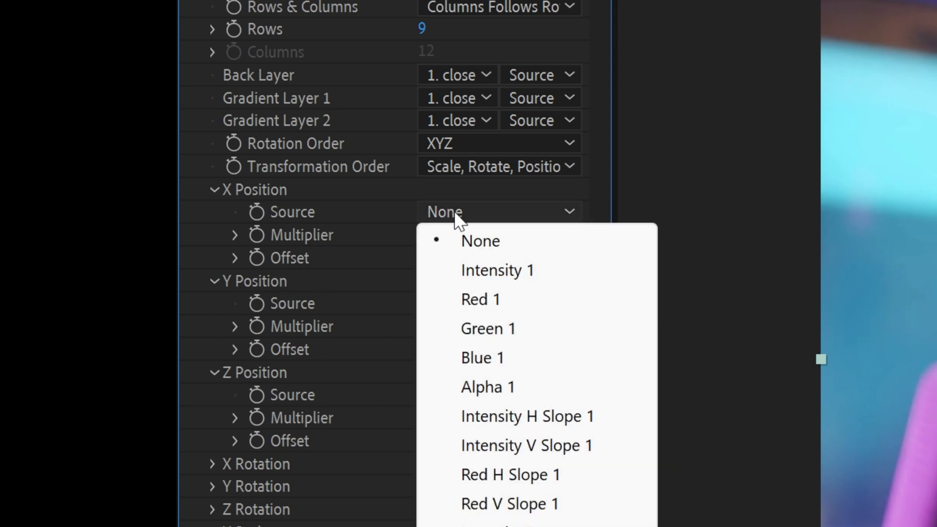
click(503, 269)
click(502, 302)
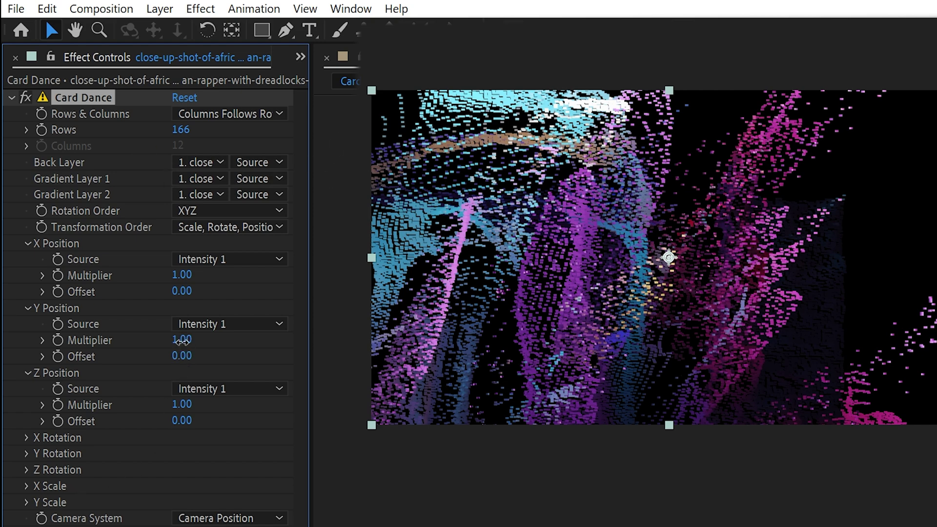
drag(179, 343, 169, 344)
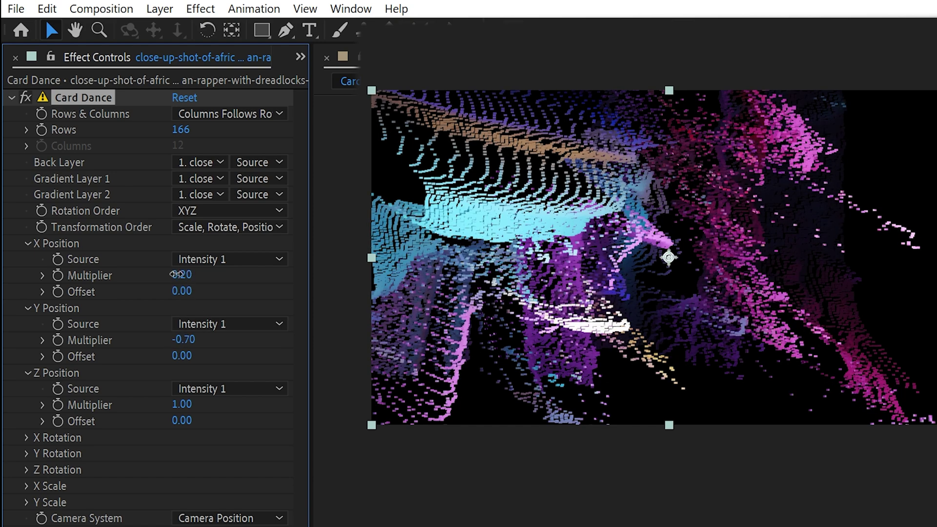
- Set Card Dance's position multipliers to X -0.20, Y 0.00 and Z 0.20, and try Intensity V Slope 1, Red 2 and Green 2 as X Position Source
drag(176, 274, 172, 274)
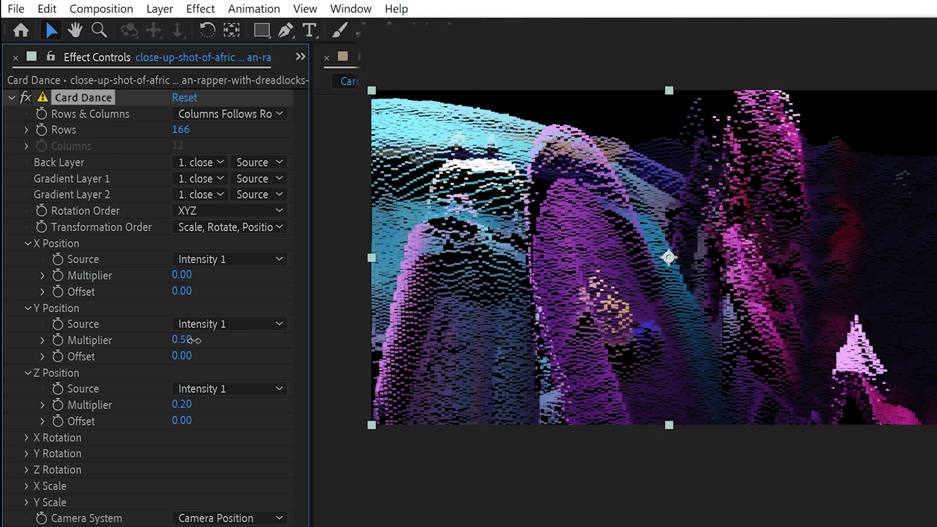
drag(185, 340, 186, 340)
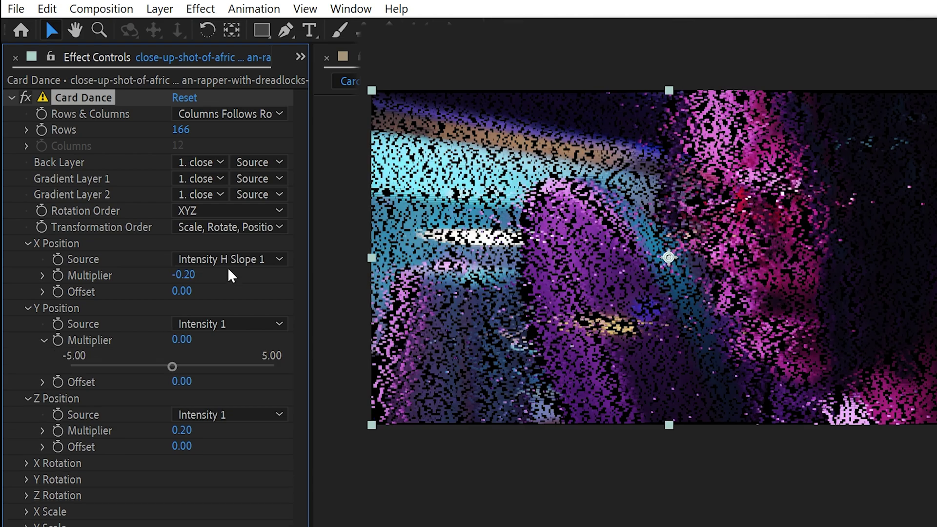
click(233, 259)
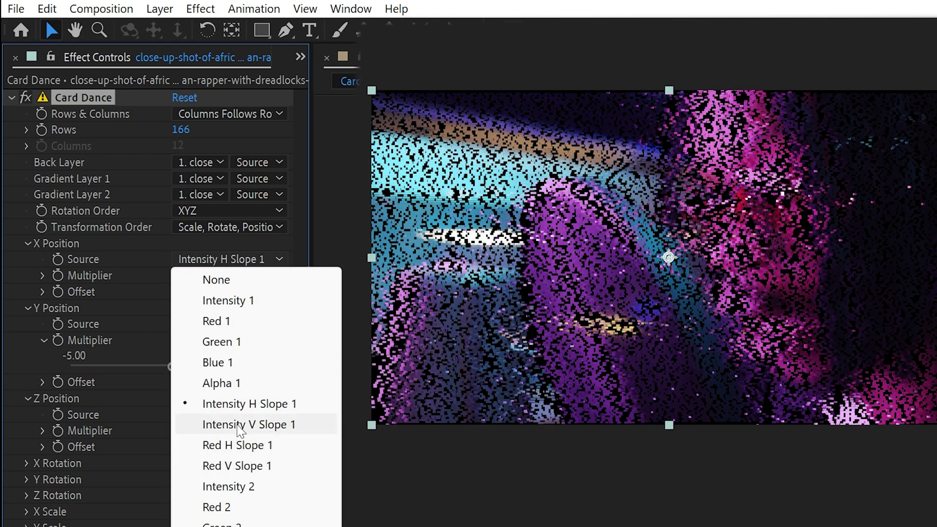
click(236, 424)
click(242, 262)
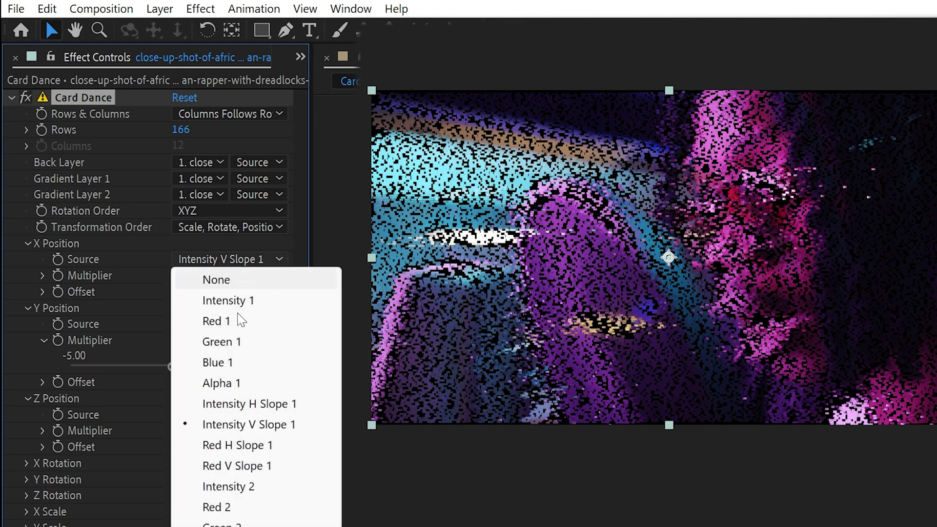
click(230, 506)
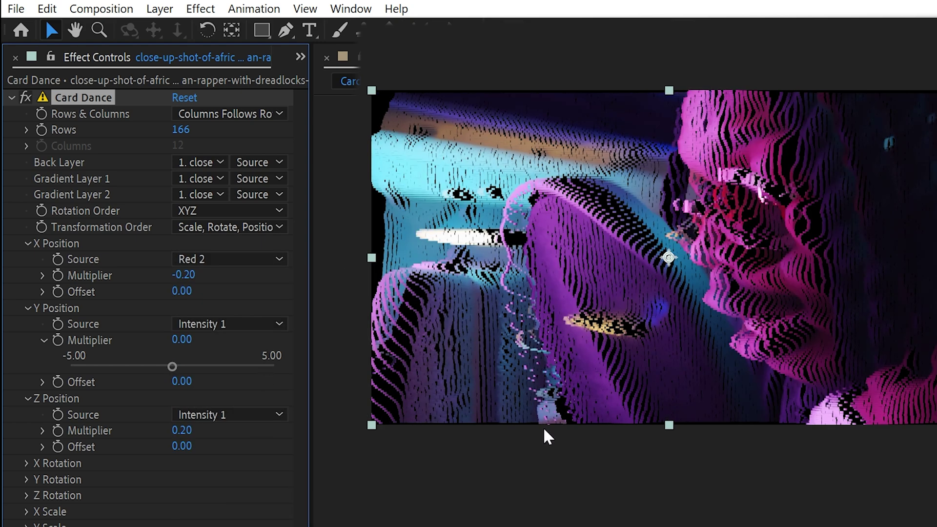
click(228, 262)
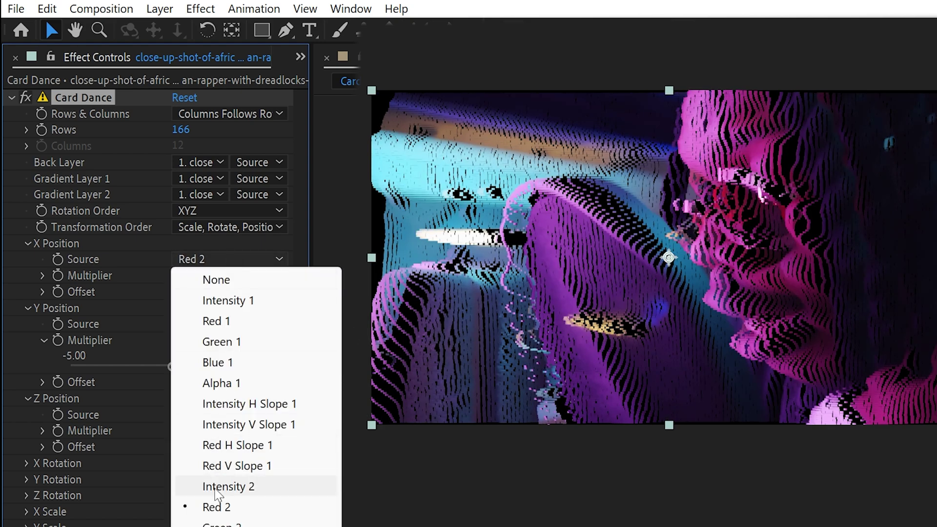
click(223, 524)
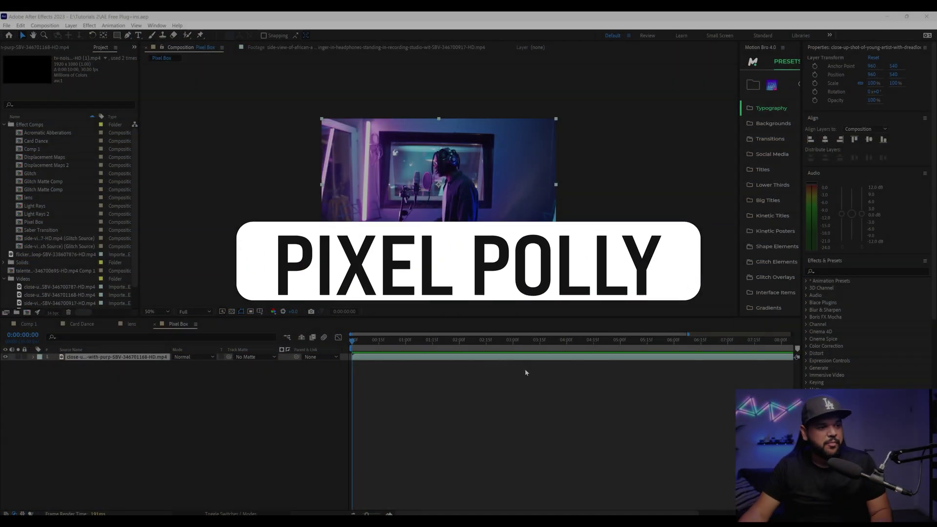
- Find CC Pixel Polly with FX Console, apply it to the Pixel Box clip and return to the composition's start
key(ctrl+space)
text(pixel)
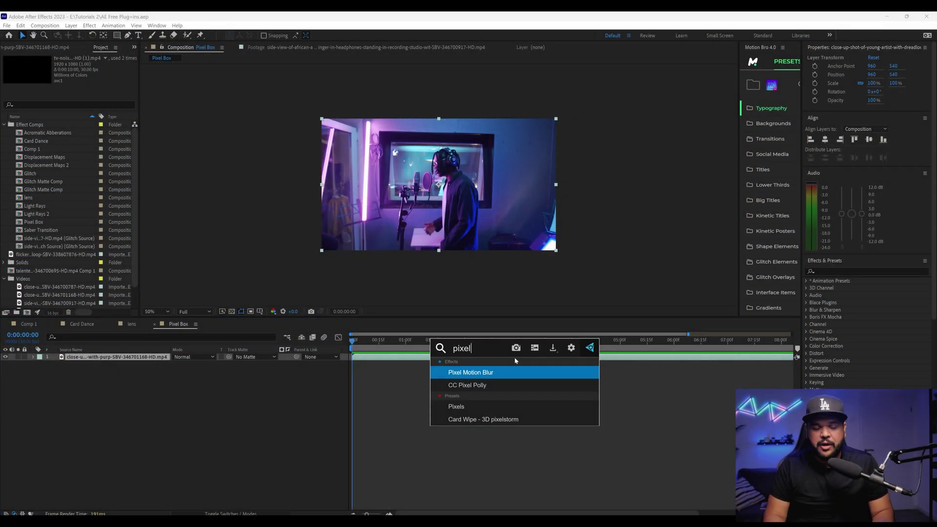
key(Down)
key(Return)
drag(395, 340, 352, 354)
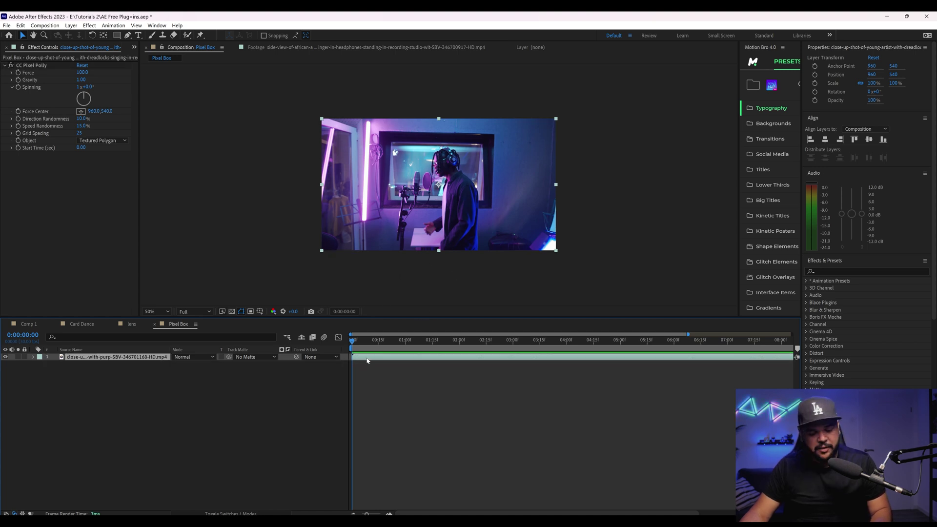
- Duplicate the clip layer, keeping CC Pixel Polly on the upper copy, and select that copy for masking
key(ctrl+d)
click(58, 73)
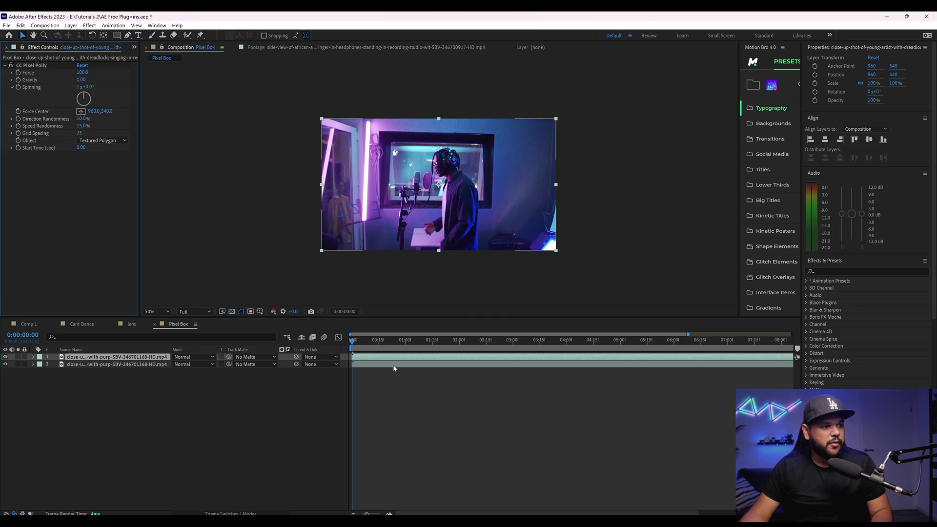
click(395, 368)
click(383, 359)
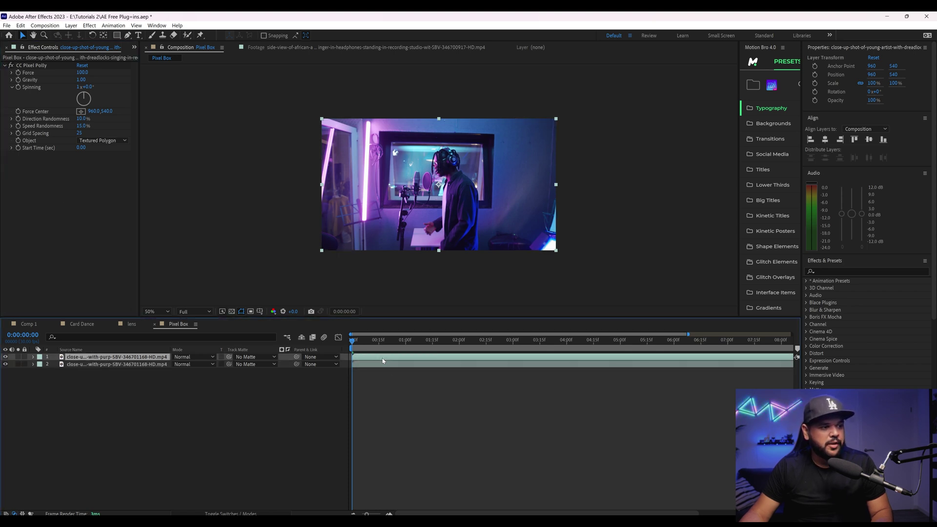
- Draw a Pen tool mask around the singer on the upper layer and set its Mask Feather to 31 pixels
click(439, 252)
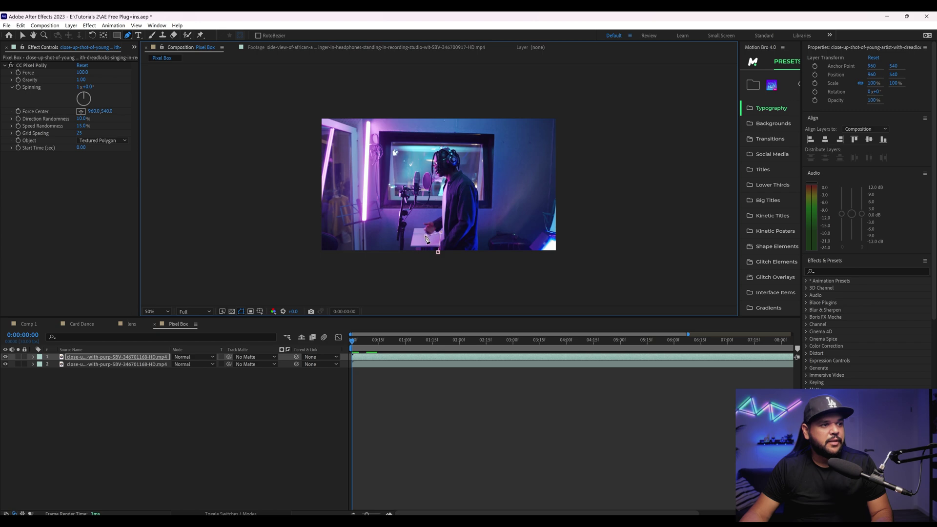
click(426, 236)
click(411, 215)
click(436, 207)
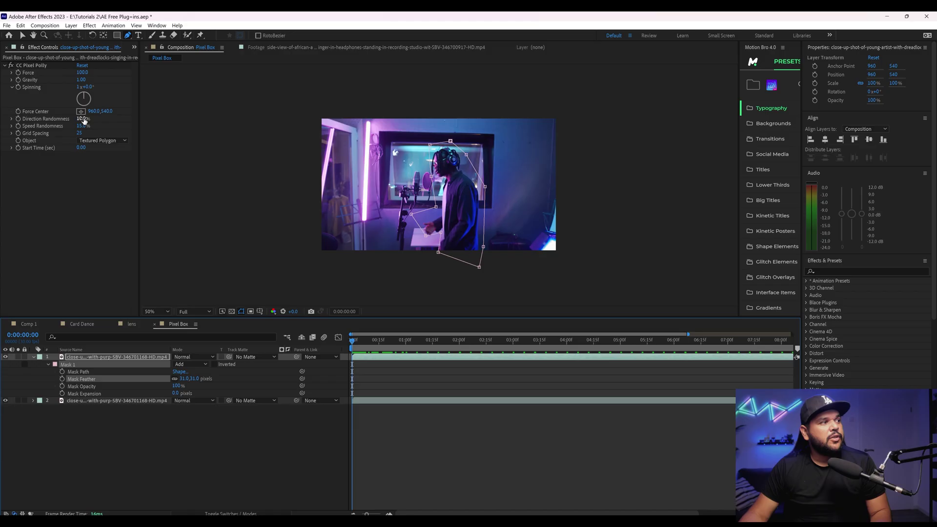
- Try CC Pixel Polly's Force at 146, preview the shatter from the start and set Force to 85
drag(352, 340, 375, 350)
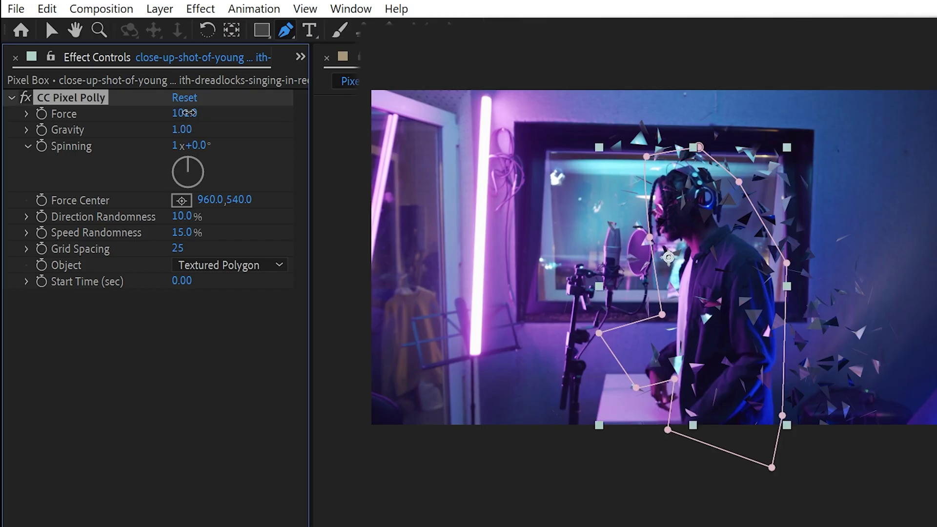
drag(83, 77, 40, 87)
drag(89, 145, 371, 135)
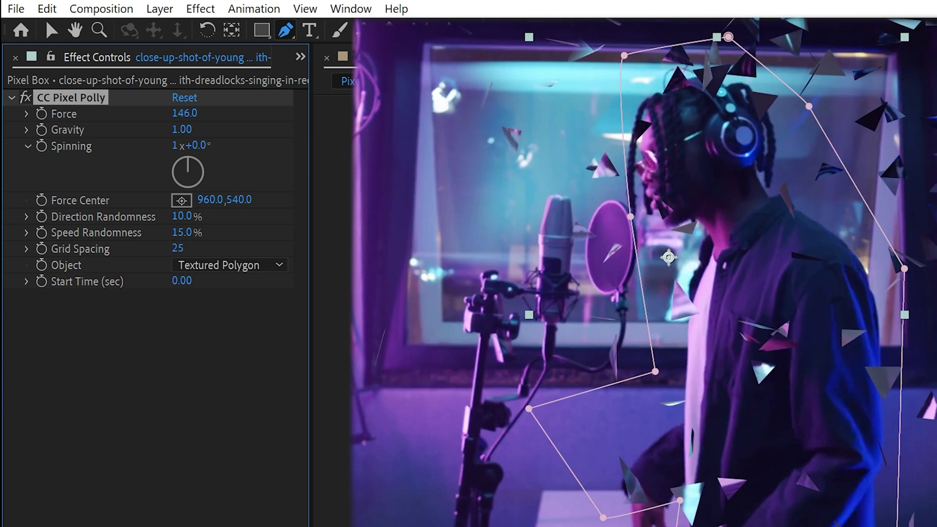
key(Home)
key(space)
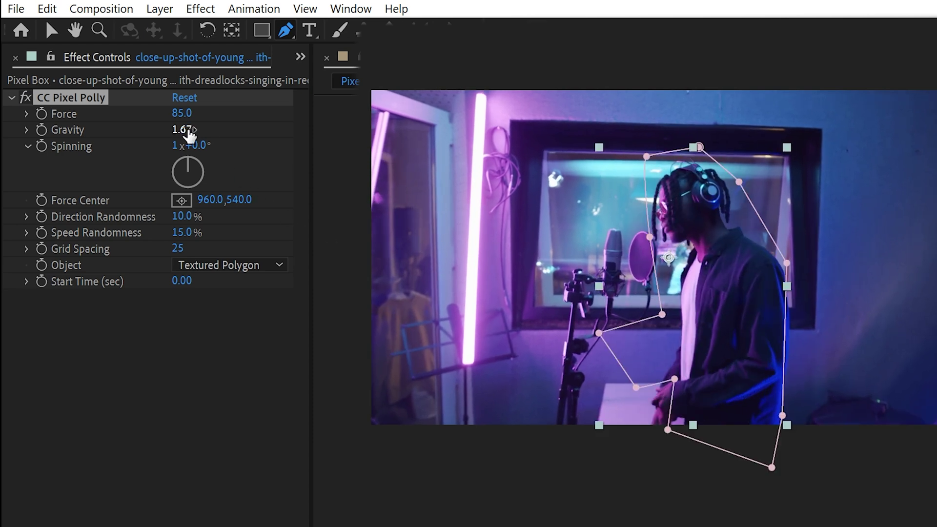
- Set CC Pixel Polly's Gravity to 0.43 and preview the falling pieces
drag(190, 132, 129, 132)
key(space)
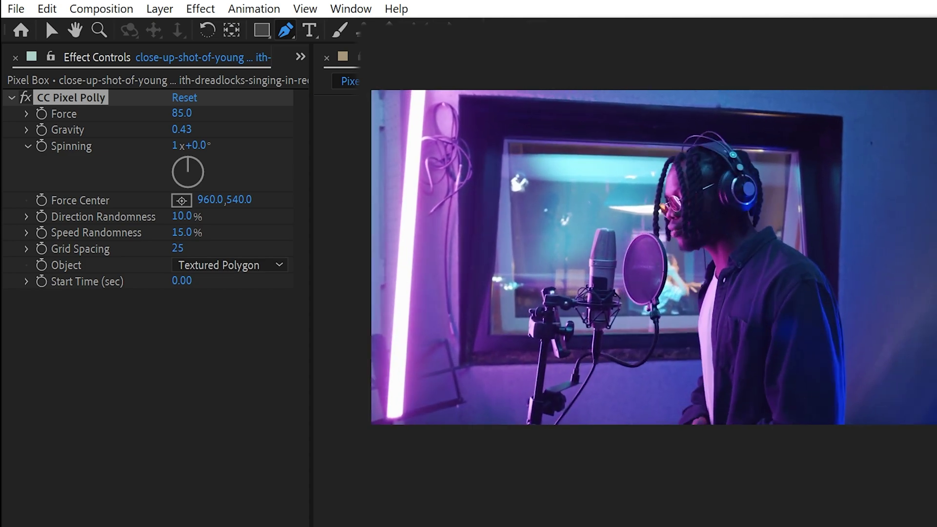
key(space)
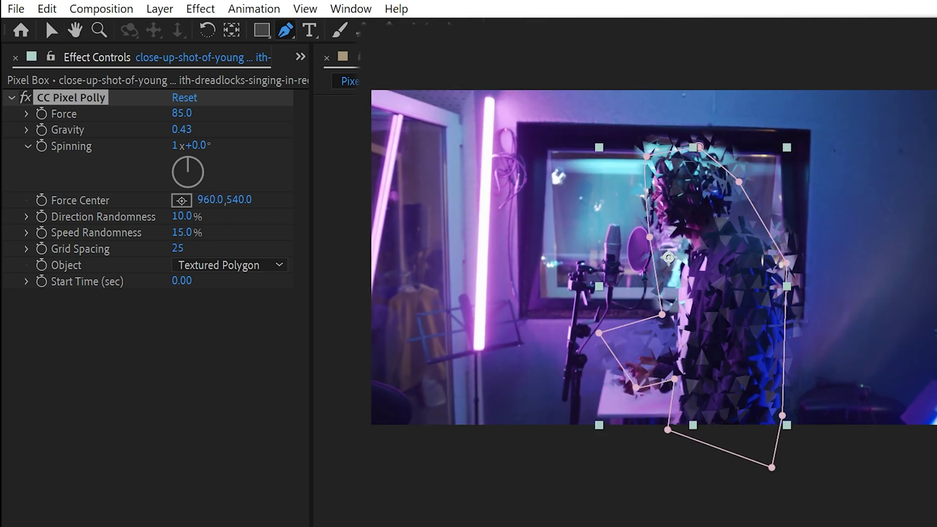
- Move CC Pixel Polly's Force Center to 1082, 524 and animate Spinning with keyframes
click(142, 197)
click(41, 146)
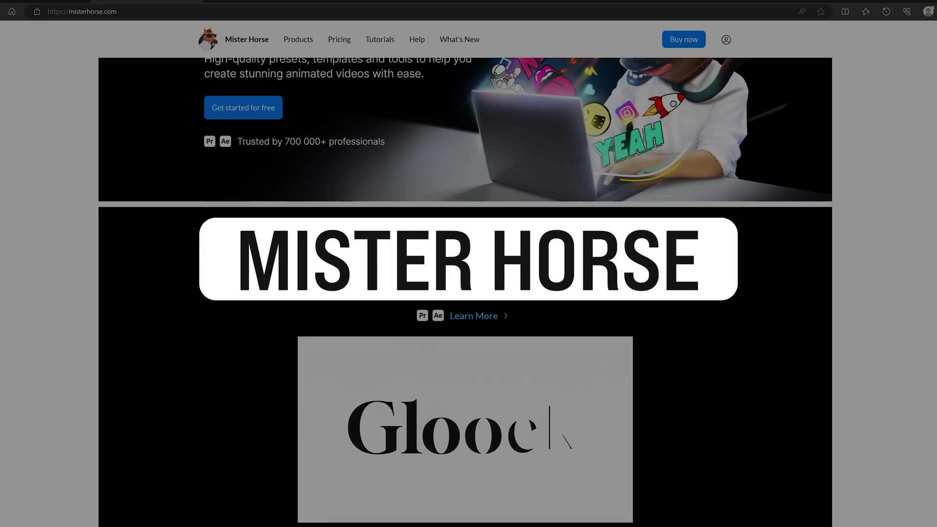
- Switch to the browser and look through the Mister Horse site's After Effects plug-ins, presets and transitions
scroll(465, 244, down, 3)
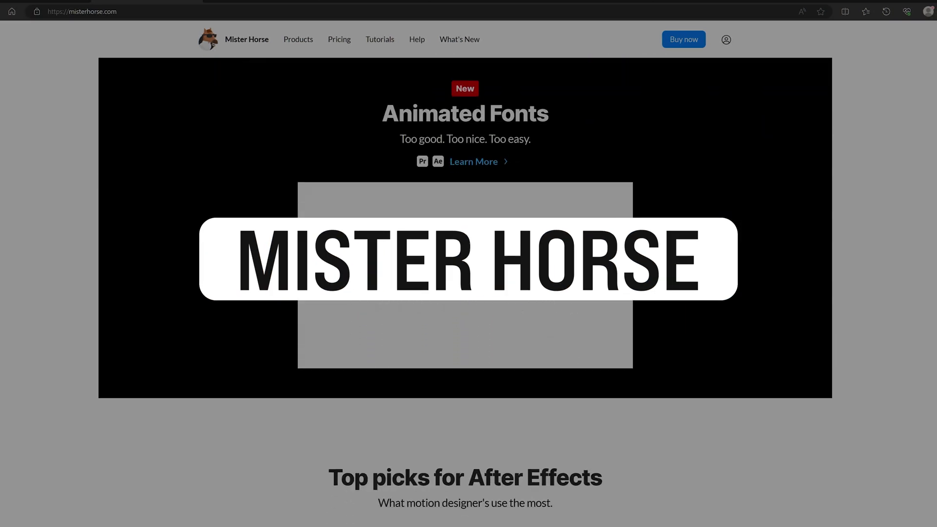
scroll(469, 274, down, 10)
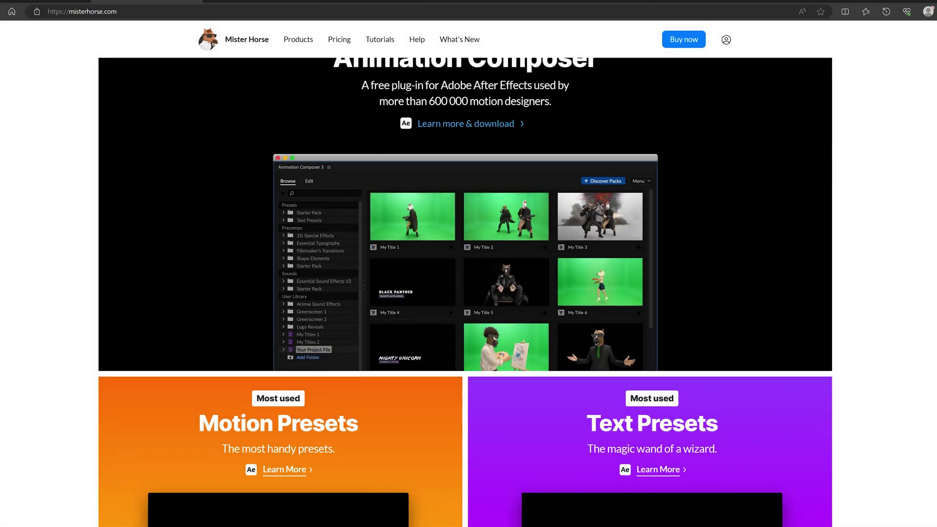
scroll(466, 293, down, 7)
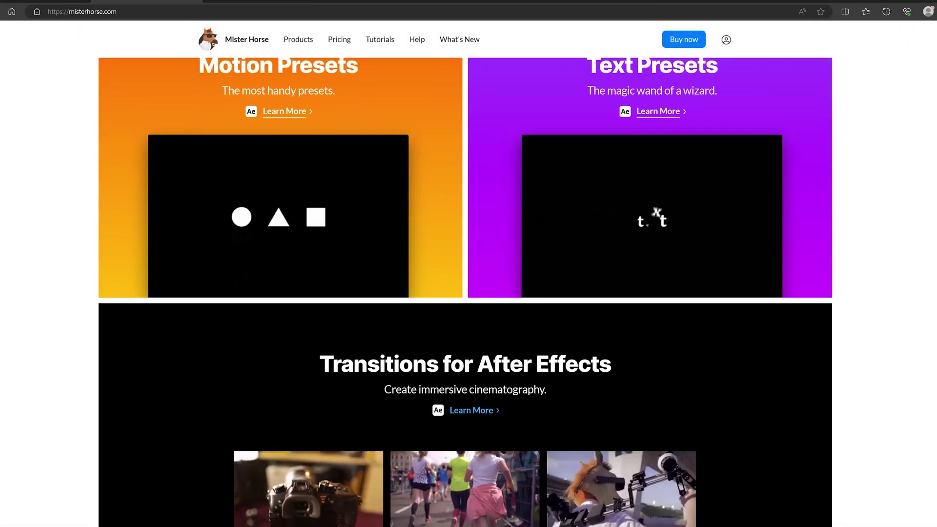
scroll(465, 293, down, 6)
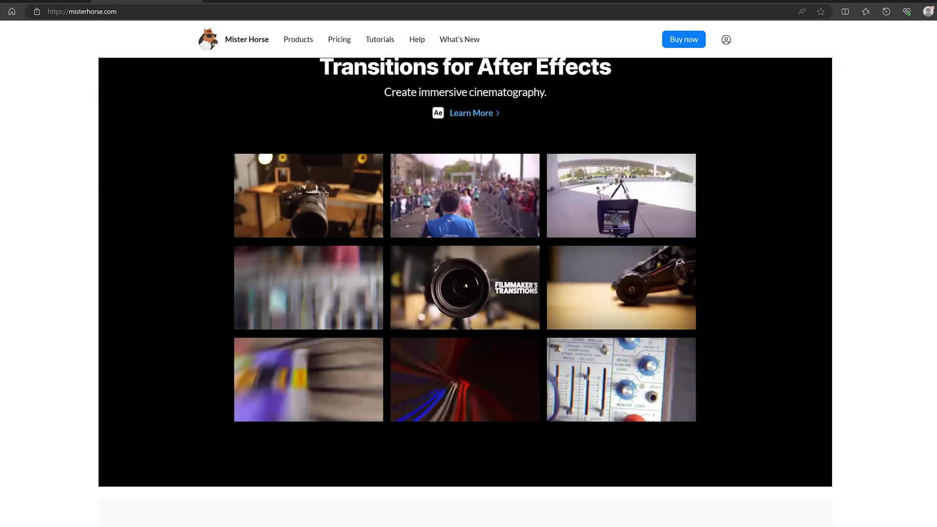
scroll(465, 293, up, 1)
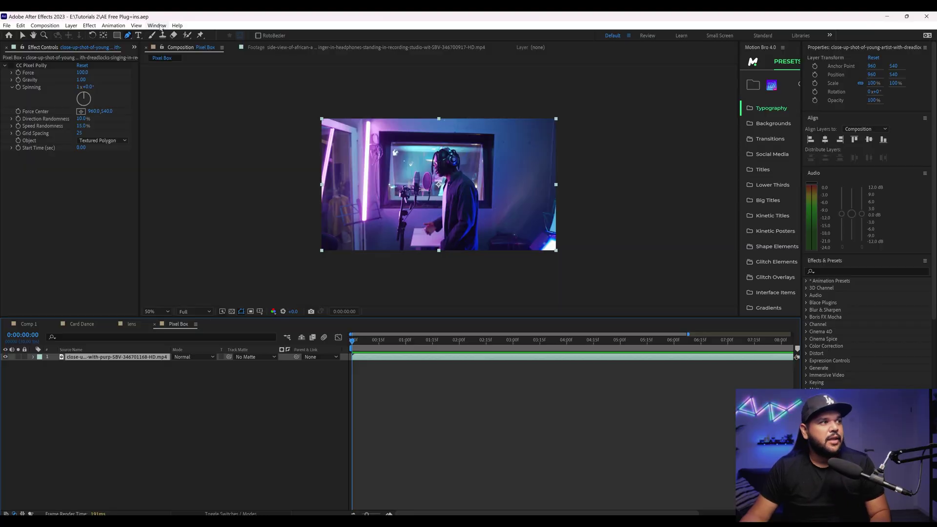
- Back in After Effects, open Animation Composer 3, enlarge its window and show the Transitions - 2D Layer starter presets
click(157, 27)
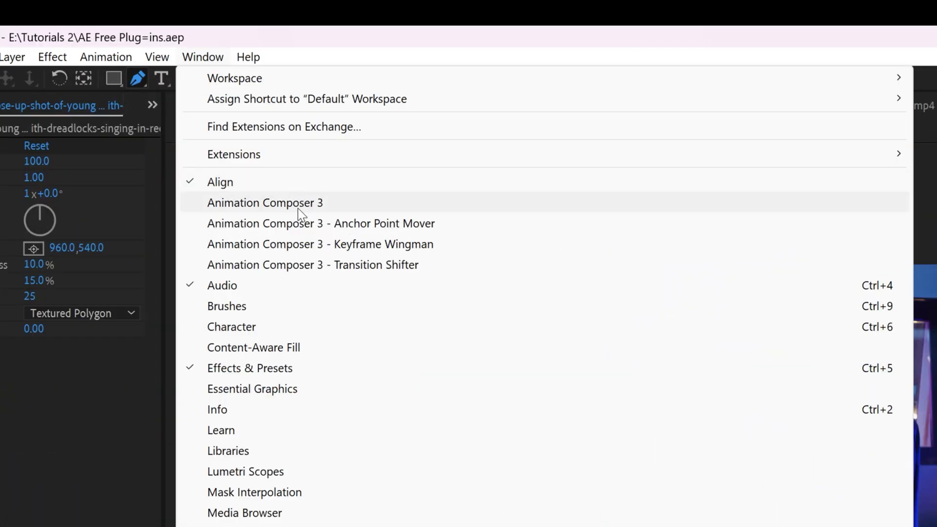
click(299, 208)
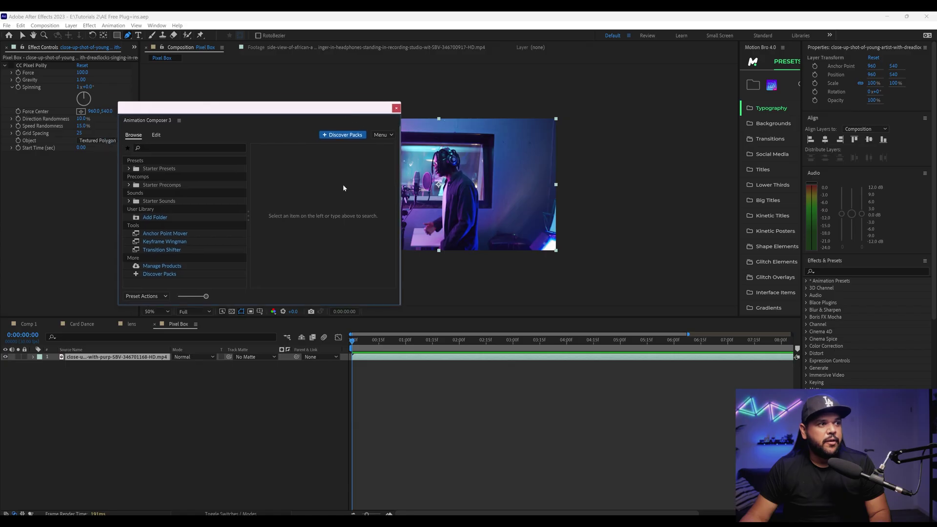
drag(401, 308, 552, 385)
click(129, 169)
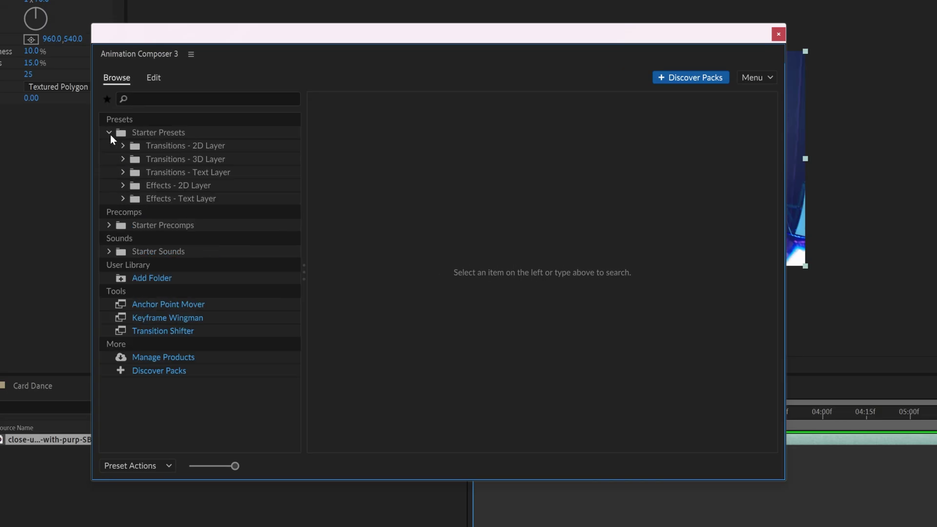
click(180, 147)
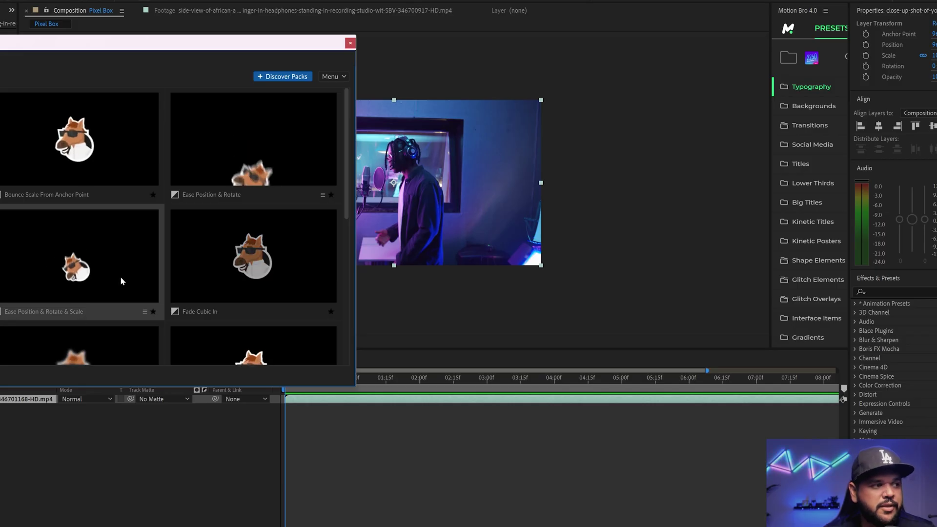
- Try the Ease Position & Rotate & Scale preset on the Pixel Box clip and preview the transition
drag(186, 52, 593, 60)
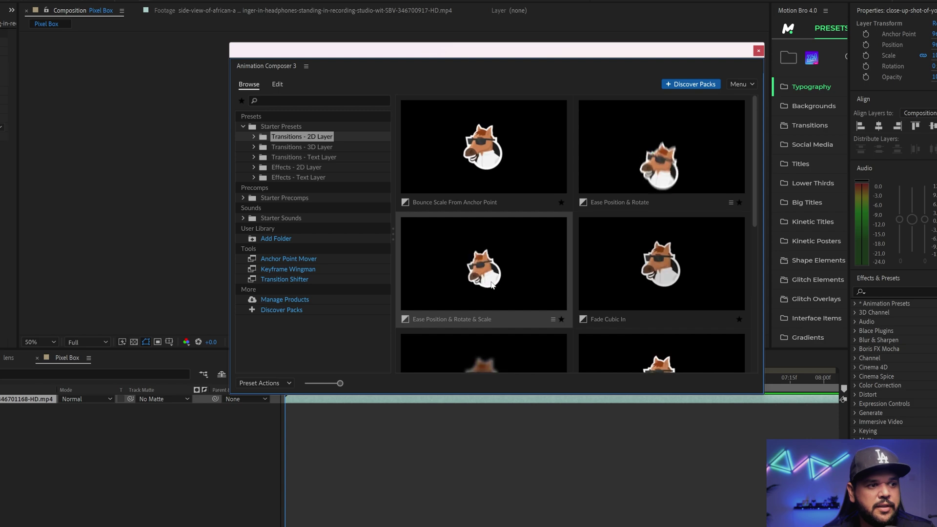
double_click(492, 285)
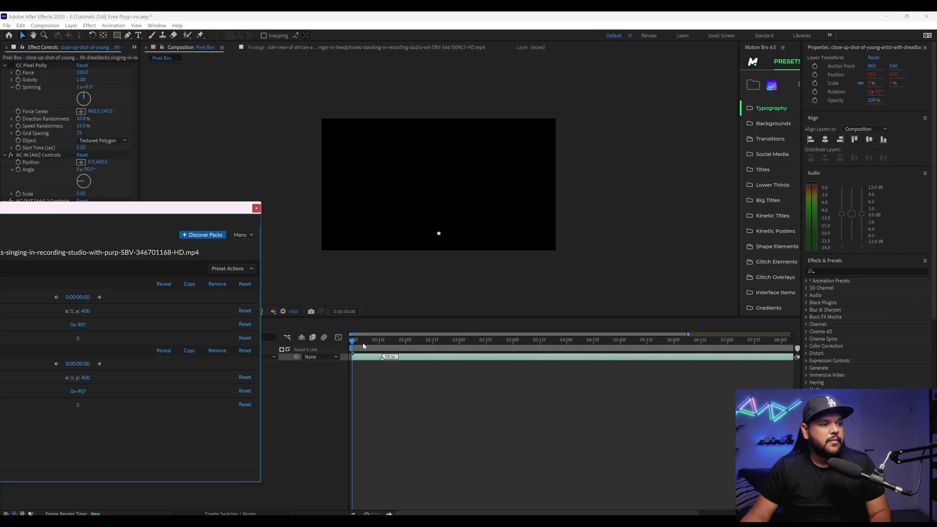
key(space)
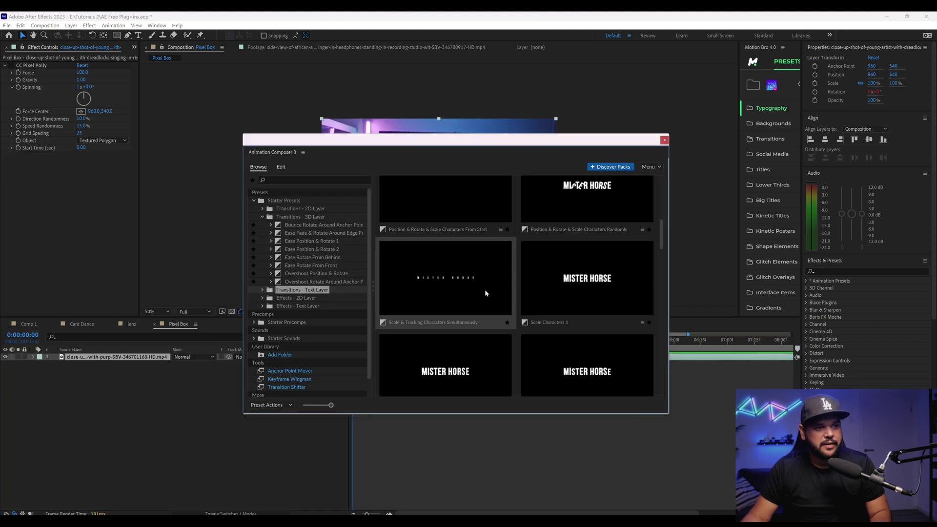
- Browse Animation Composer's text layer effects and the Starter Precomps library
click(302, 305)
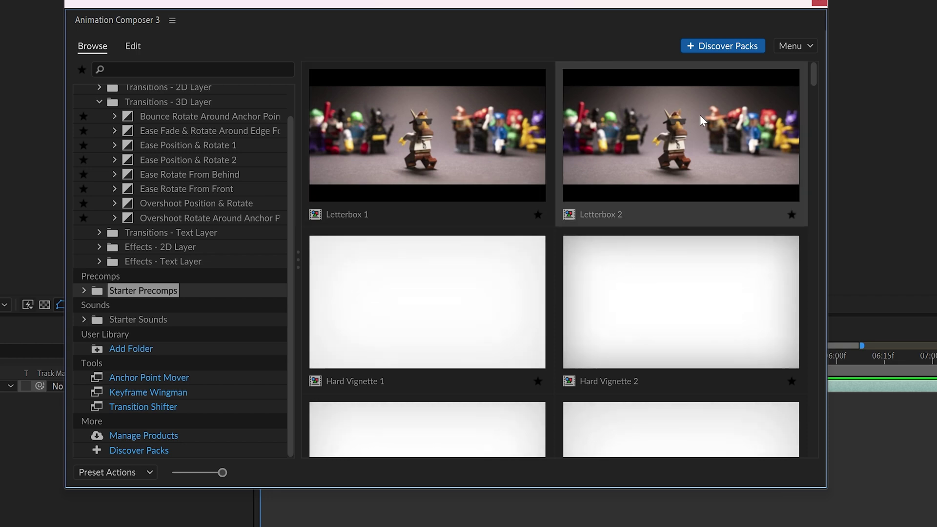
scroll(607, 385, down, 6)
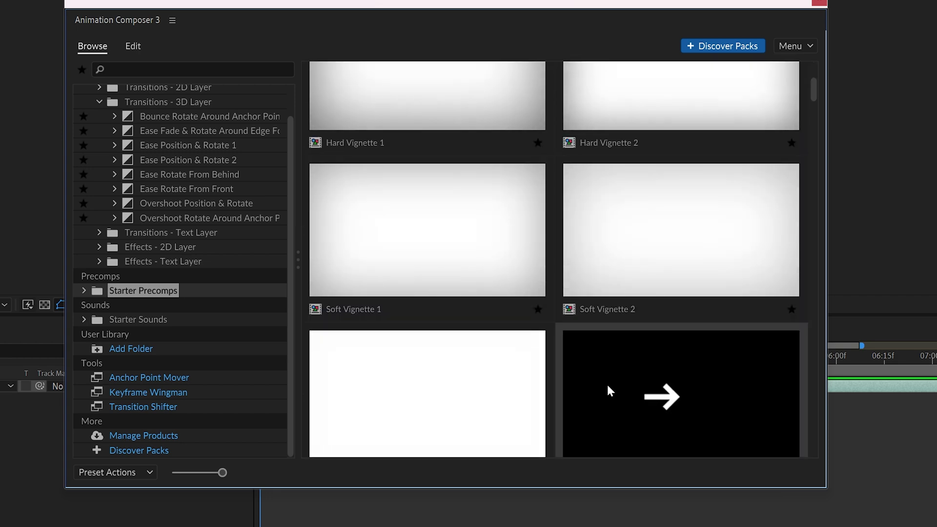
scroll(623, 341, down, 3)
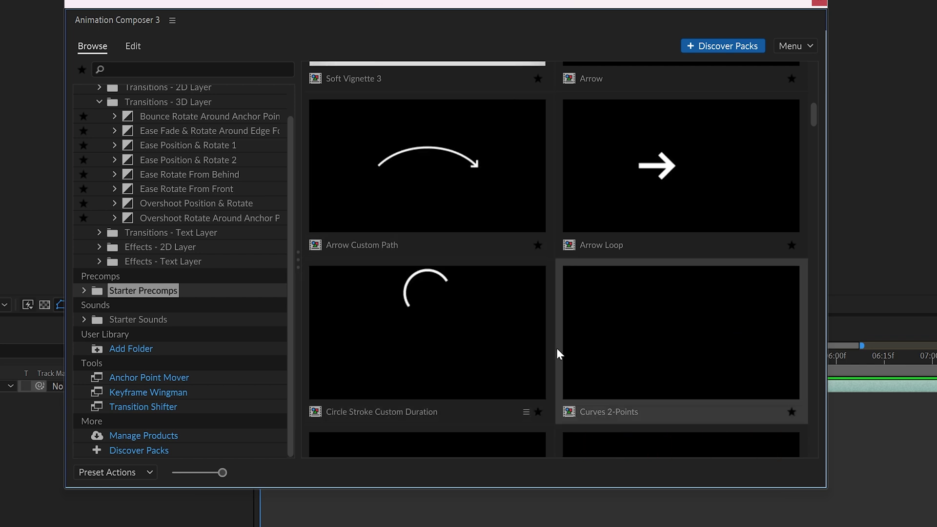
scroll(556, 347, down, 9)
scroll(555, 344, down, 7)
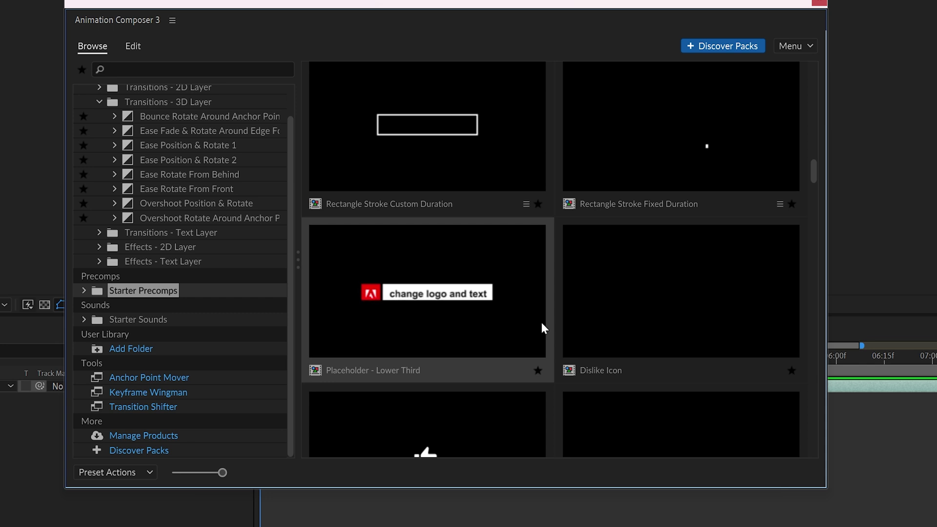
- Finish browsing Animation Composer's libraries, open the Anchor Point Mover, enlarge its window and move it clear of the clip preview
scroll(518, 351, down, 6)
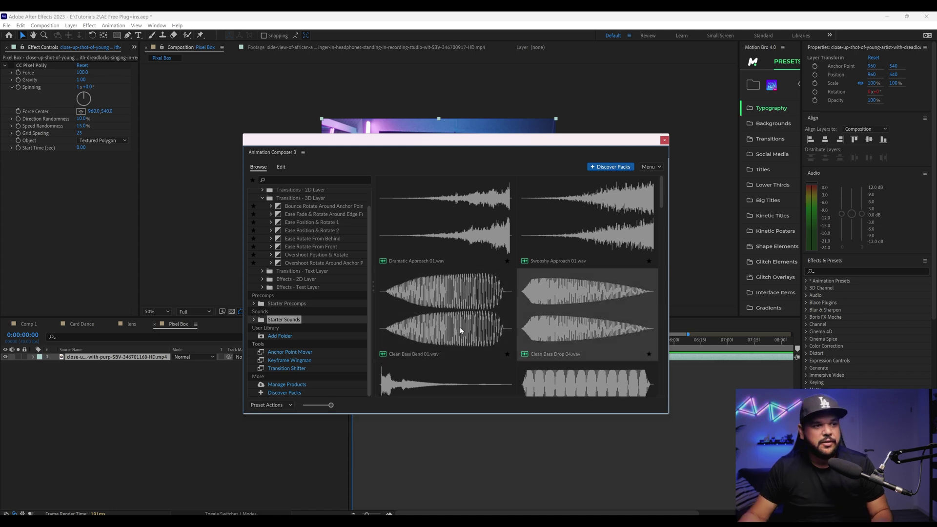
click(156, 25)
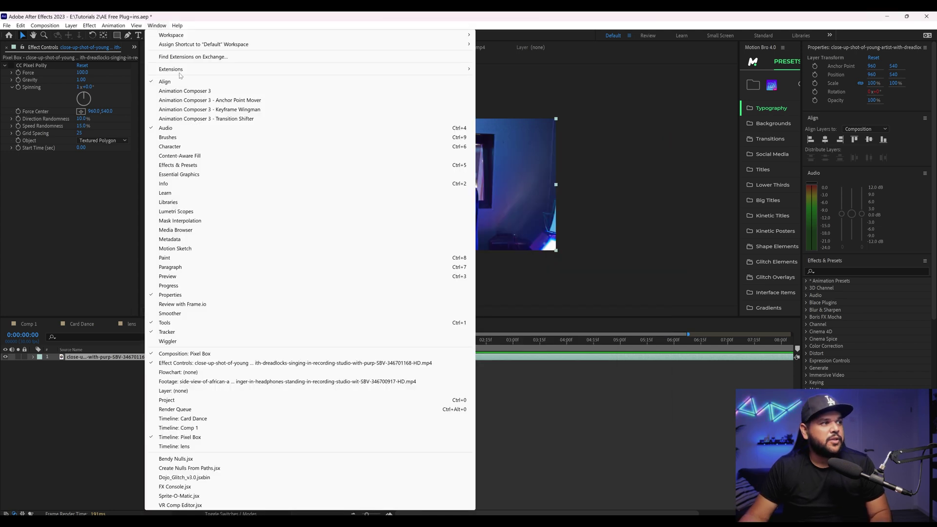
click(203, 99)
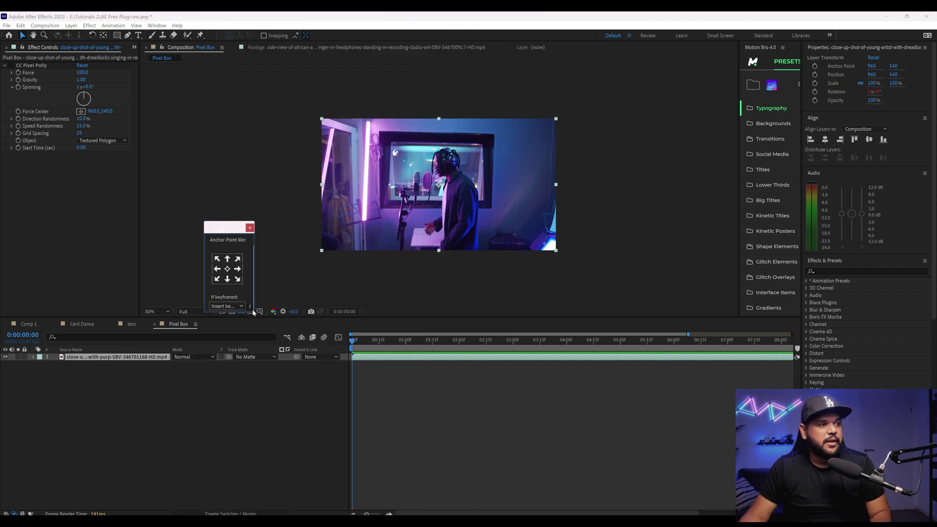
drag(254, 313, 398, 382)
drag(312, 227, 195, 173)
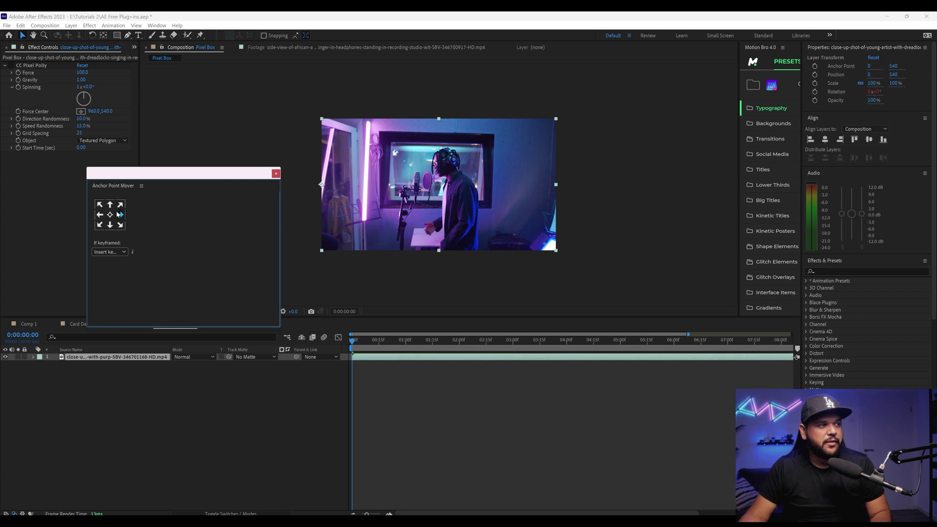
- Try moving the clip's anchor point to its right edge and centre, test-rotating the clip and undoing each rotation
click(197, 380)
key(r)
mouse_move(184, 364)
mouse_down()
mouse_move(196, 365)
mouse_move(172, 366)
mouse_up()
key(ctrl+z)
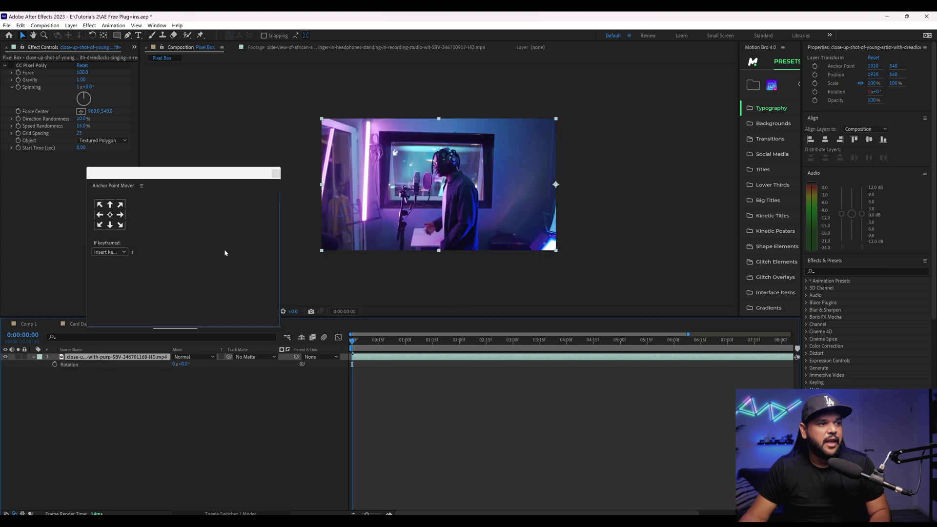
click(110, 217)
mouse_move(186, 364)
mouse_down()
mouse_move(215, 365)
mouse_move(182, 365)
mouse_up()
key(ctrl+z)
click(112, 222)
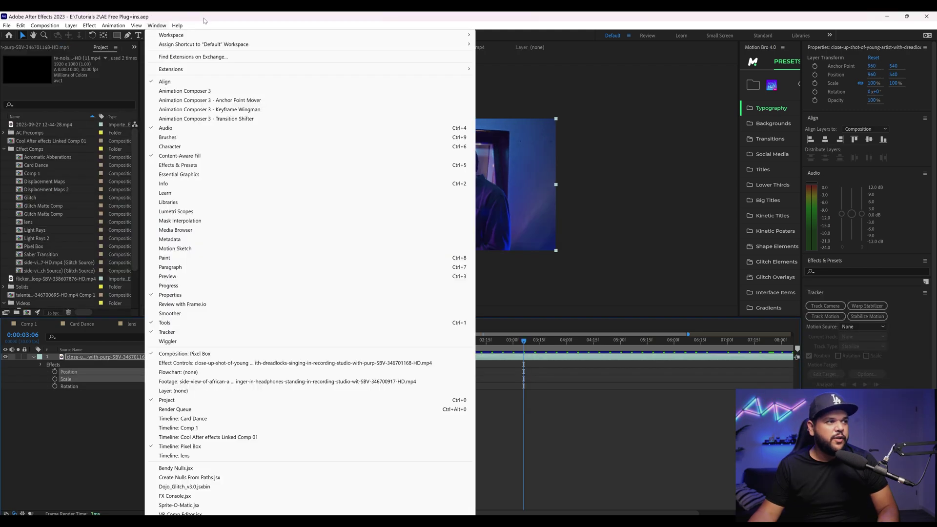
- Open Keyframe Wingman, move its window clear of the clip preview and set both linked easing values to 46
click(249, 110)
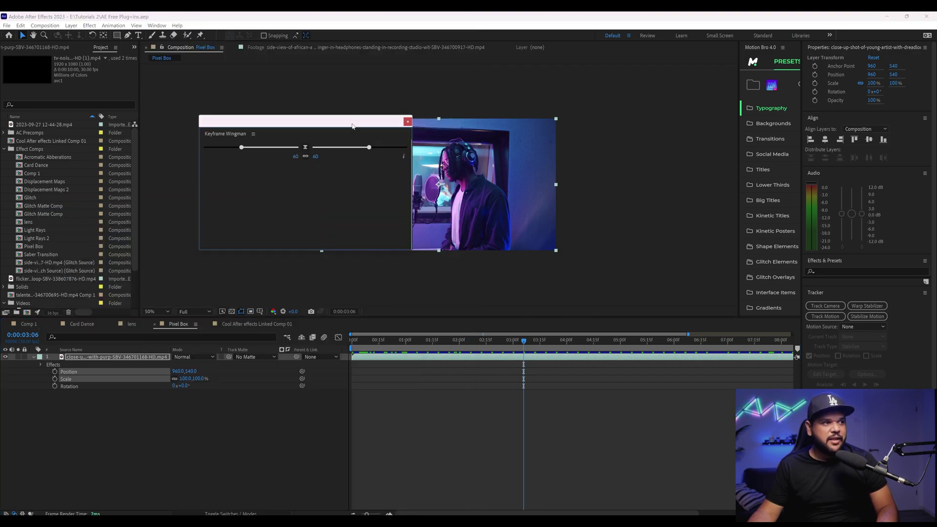
drag(353, 126, 749, 134)
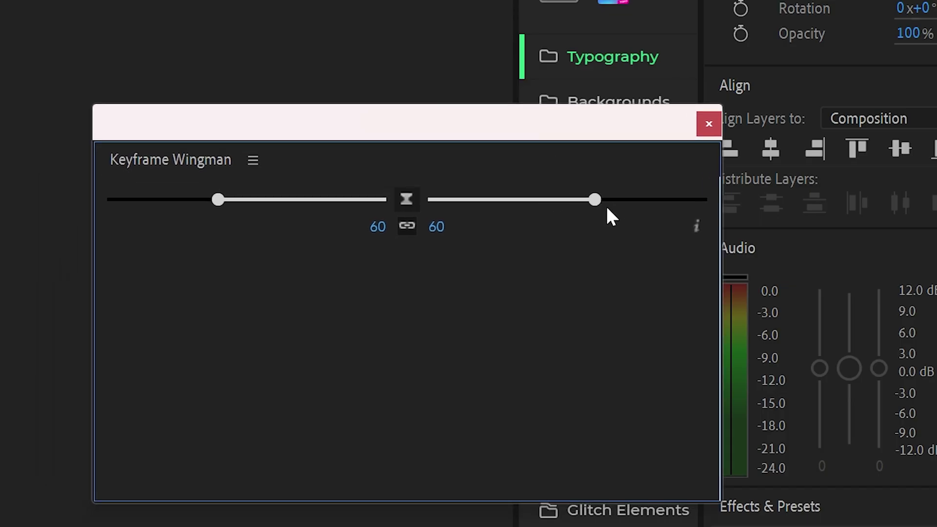
drag(602, 204, 554, 201)
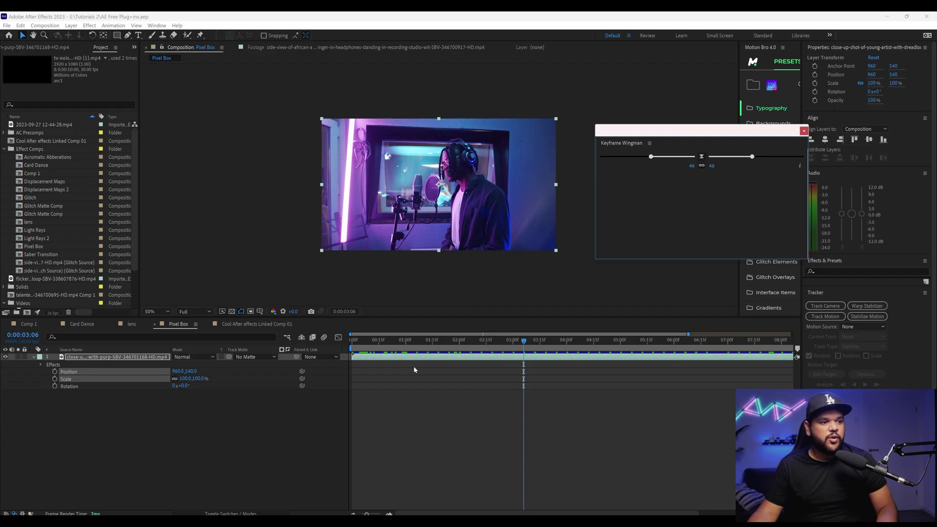
- Add Position and Scale keyframes to the close-up clip starting at its first frame, preview the animation and return to the start
key(Home)
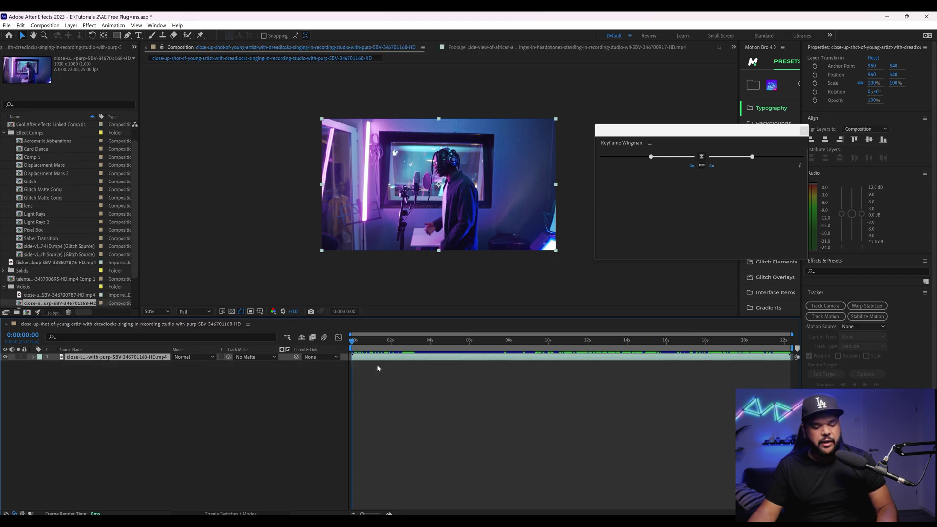
key(alt+shift+p)
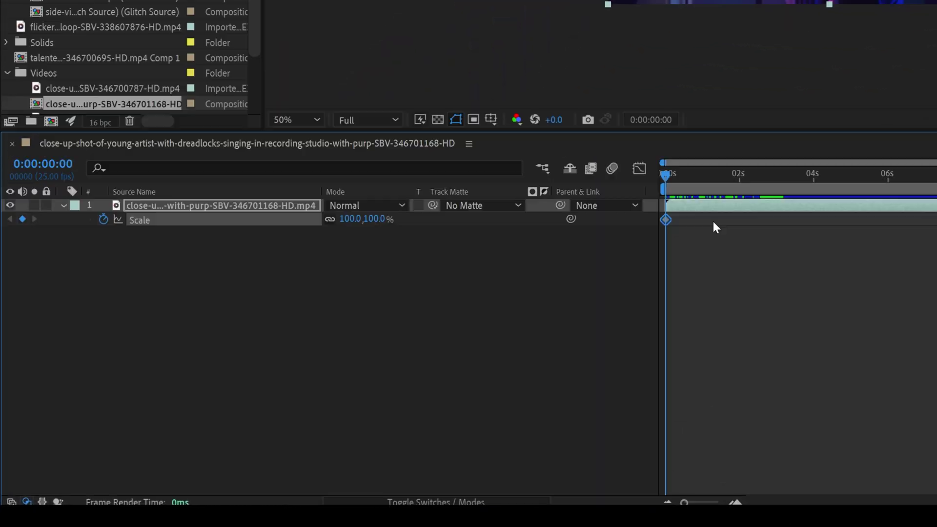
key(alt+shift+s)
key(space)
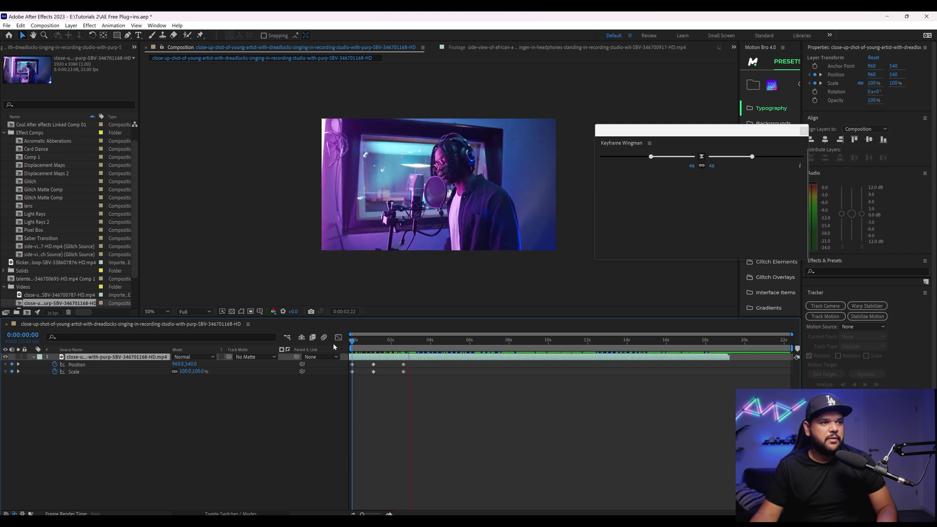
mouse_move(353, 346)
mouse_down()
mouse_move(414, 347)
mouse_move(349, 351)
mouse_up()
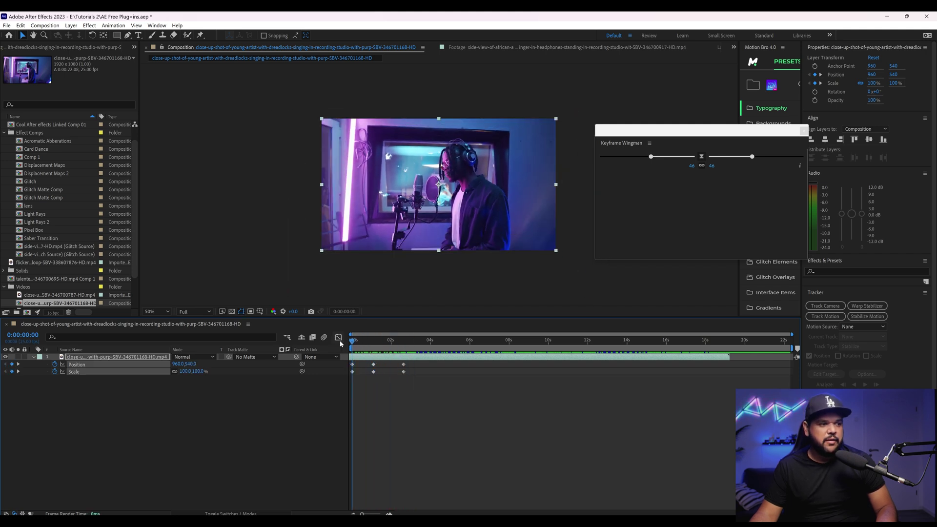
- Check the unsmoothed motion in the Graph Editor and apply Easy Ease to all Position and Scale keyframes
click(338, 337)
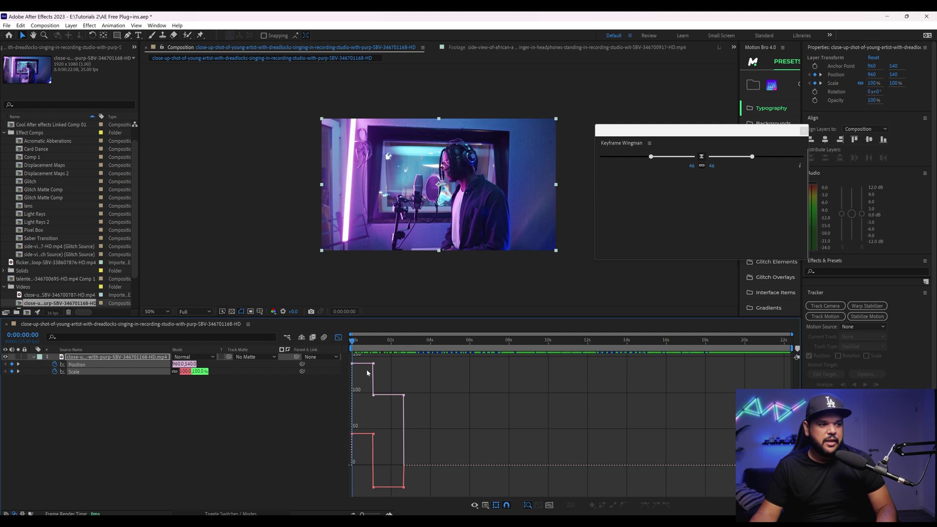
click(338, 338)
drag(414, 391, 342, 373)
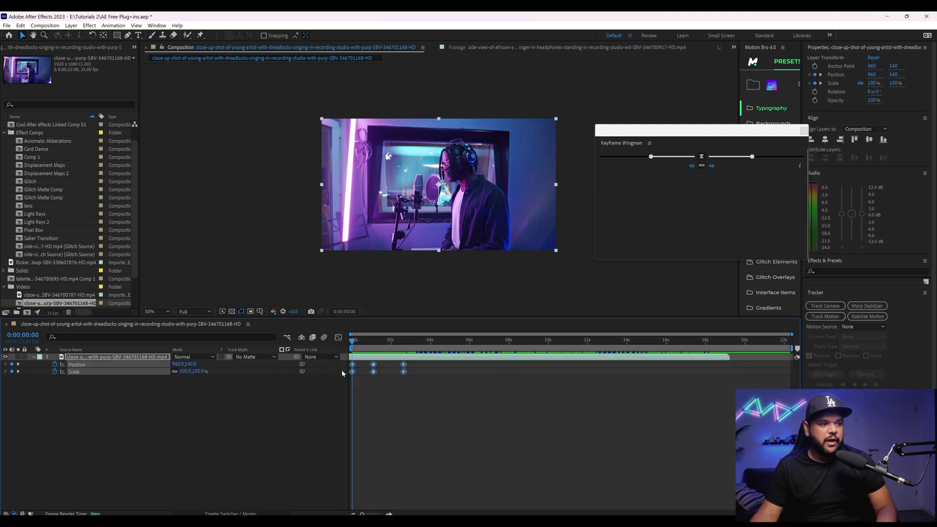
drag(423, 401, 347, 360)
right_click(403, 365)
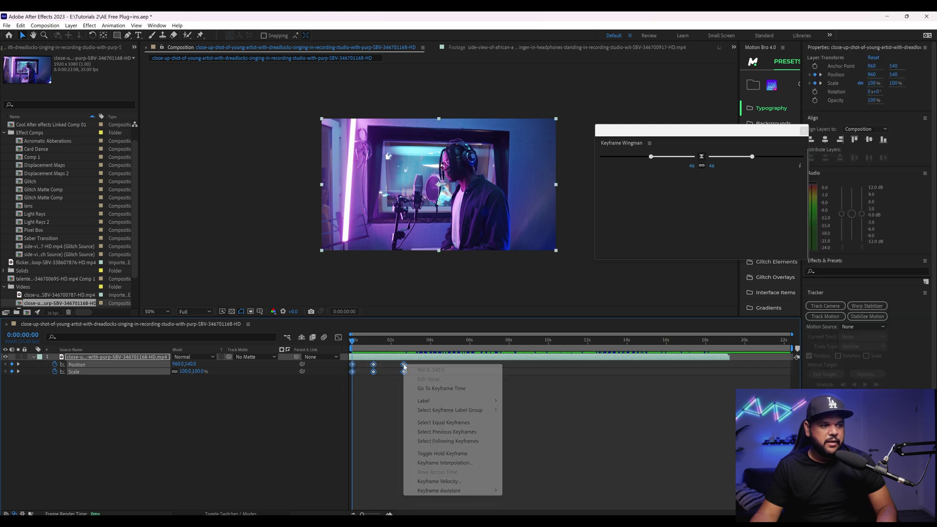
mouse_move(451, 492)
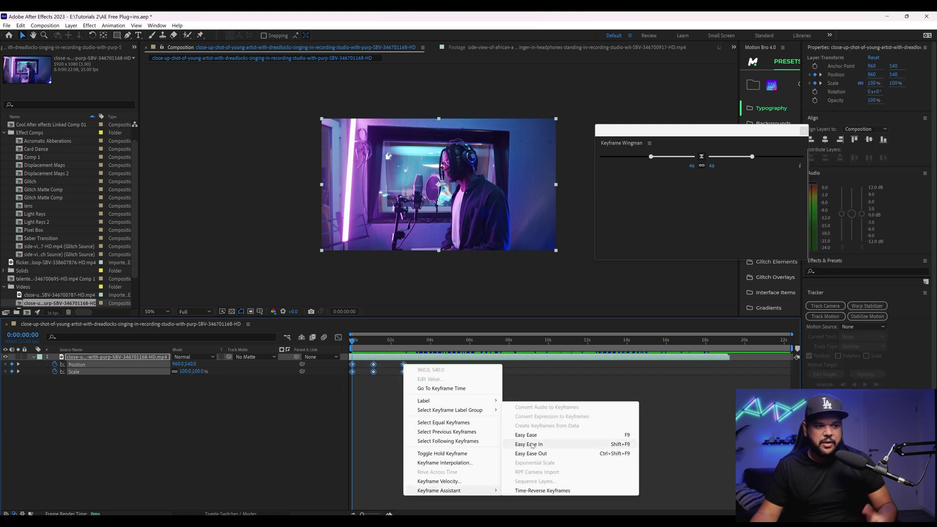
click(385, 395)
drag(421, 385, 335, 365)
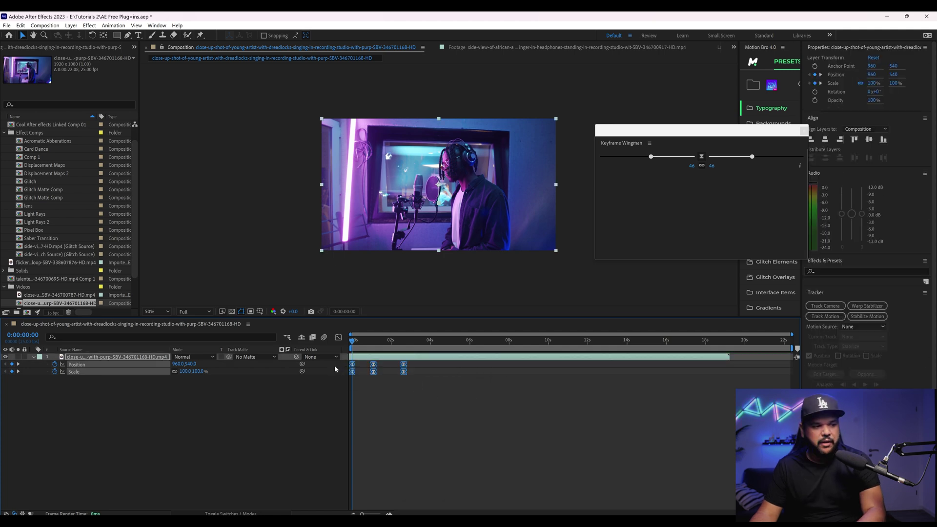
key(F9)
- Examine the eased curves in the Graph Editor, preview the smoothed animation and return the playhead to the start
click(338, 338)
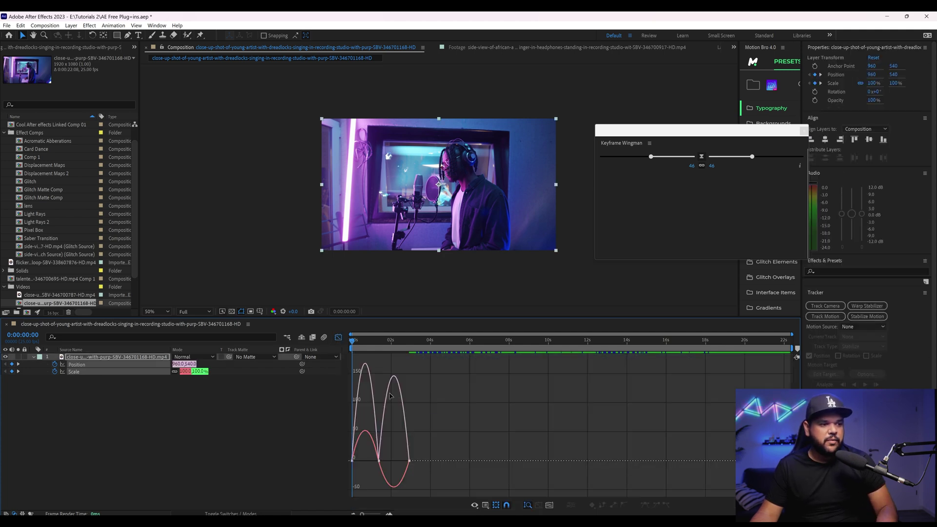
click(339, 337)
key(space)
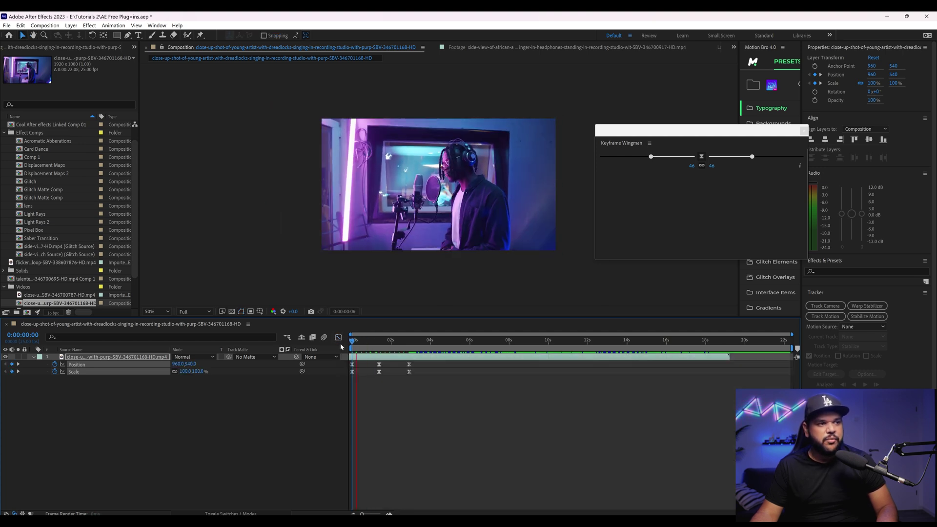
click(417, 370)
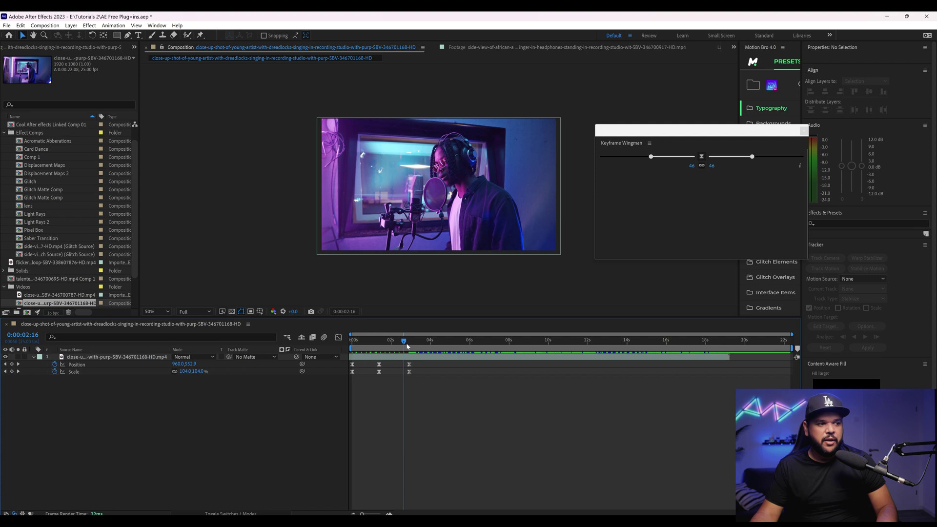
drag(407, 347, 344, 356)
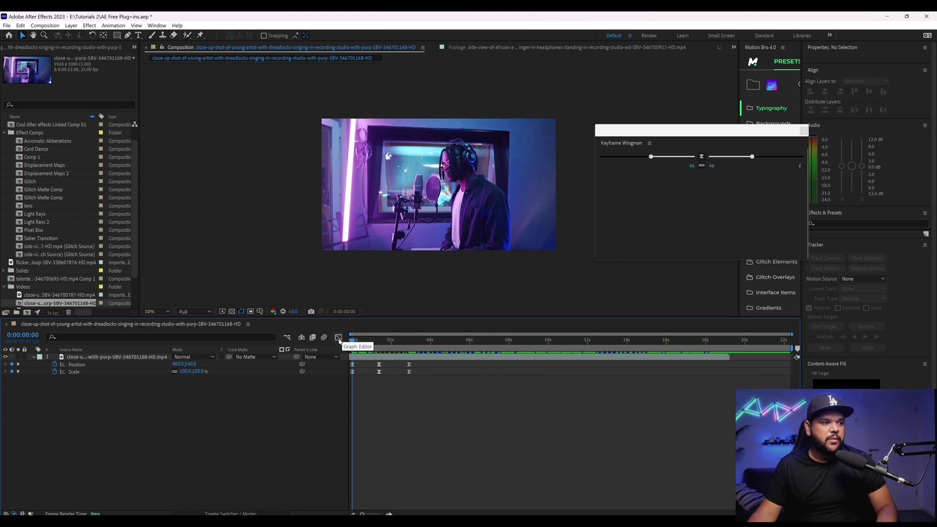
- Inspect the Scale speed curve and its keyframe handles in the Graph Editor, and move the Keyframe Wingman window lower
click(338, 339)
drag(379, 384, 405, 432)
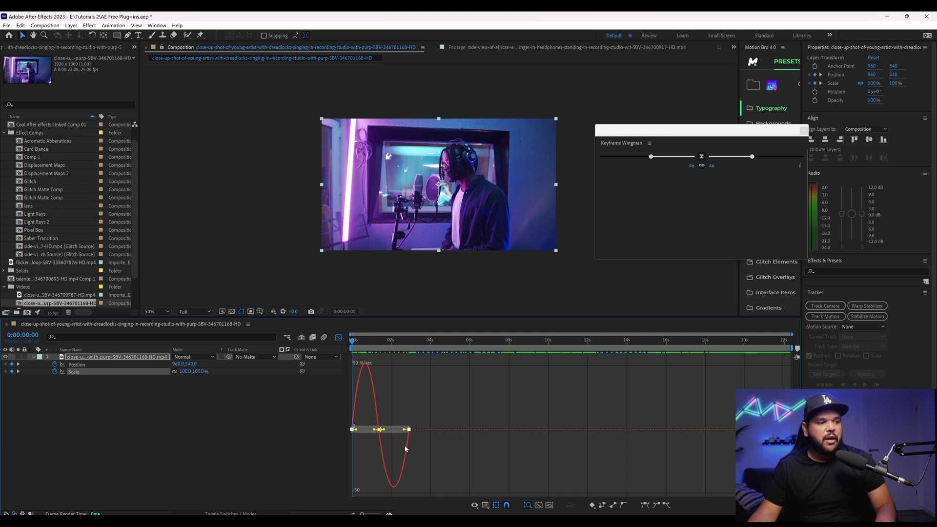
drag(667, 135, 659, 170)
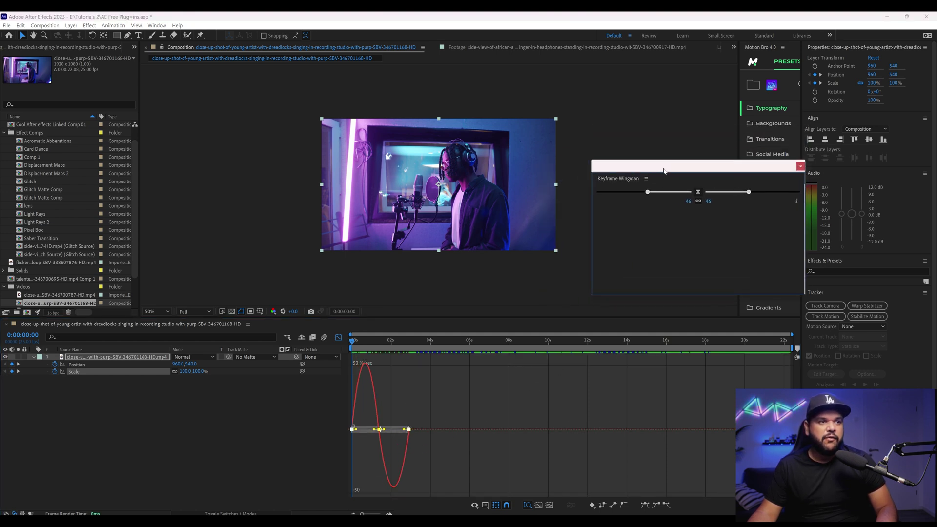
click(422, 421)
- Select all Position and Scale keyframes and display their curves together in the Graph Editor
click(338, 338)
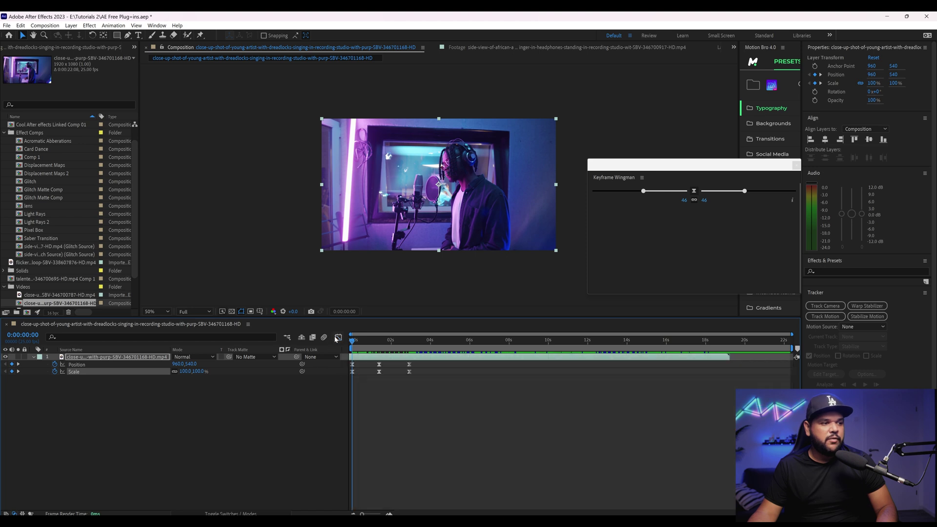
drag(432, 391, 339, 364)
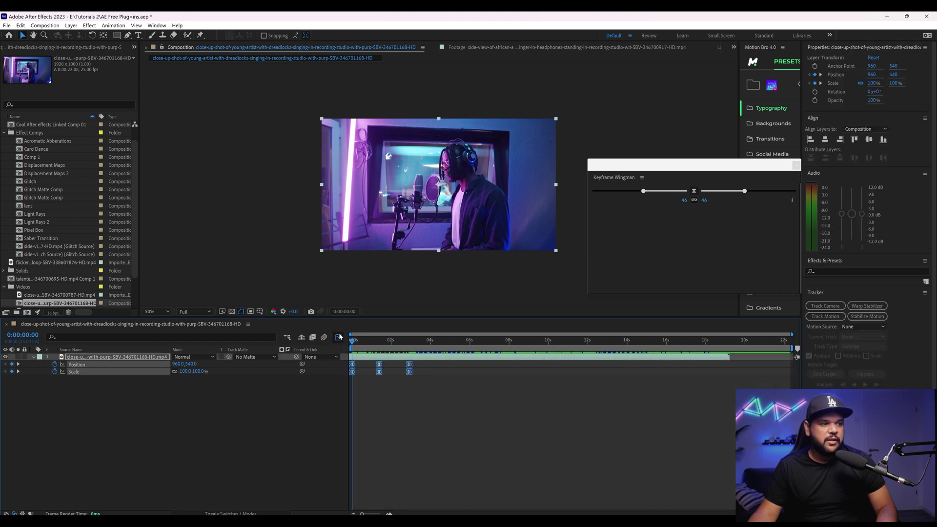
click(338, 337)
drag(440, 450, 282, 496)
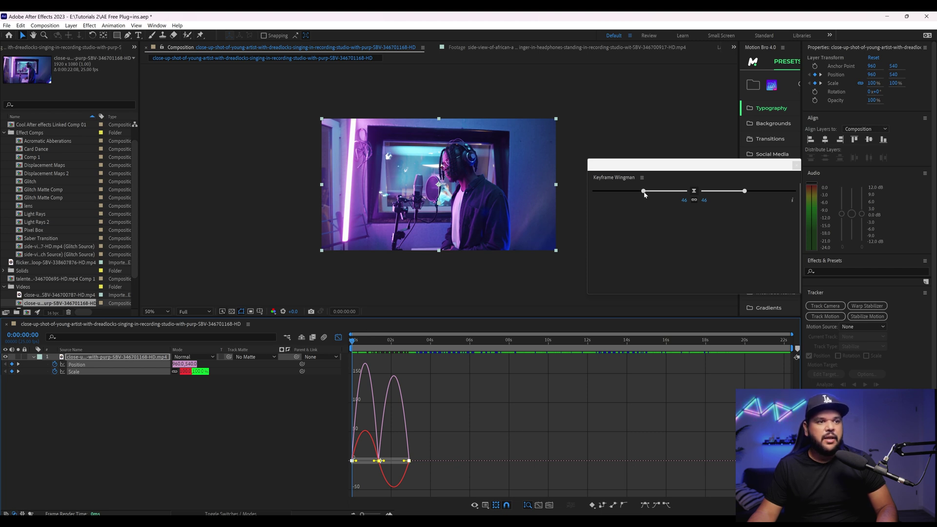
- Try uneven easing on the selected keyframes with Keyframe Wingman values of 91 and 17, and preview the animation
mouse_move(645, 195)
mouse_down()
mouse_move(614, 194)
mouse_move(657, 196)
mouse_move(616, 197)
mouse_move(644, 197)
mouse_up()
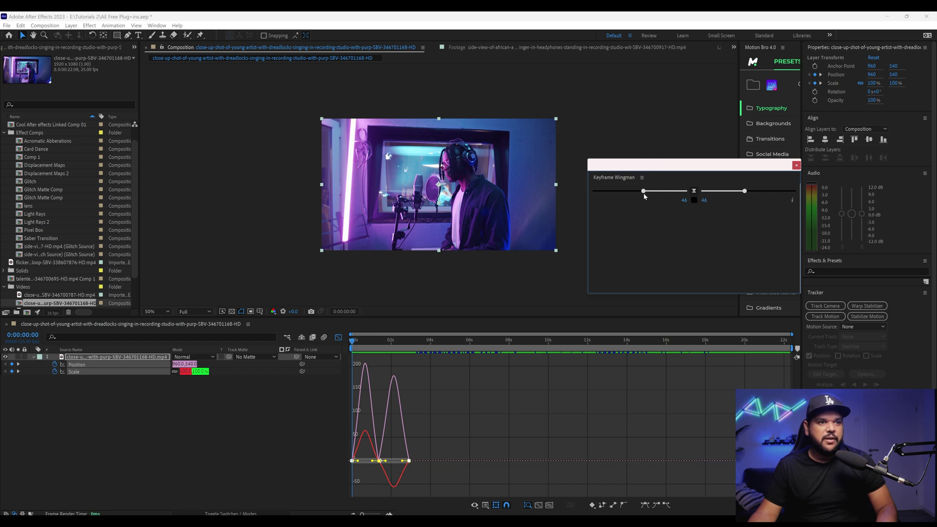
drag(642, 196, 599, 194)
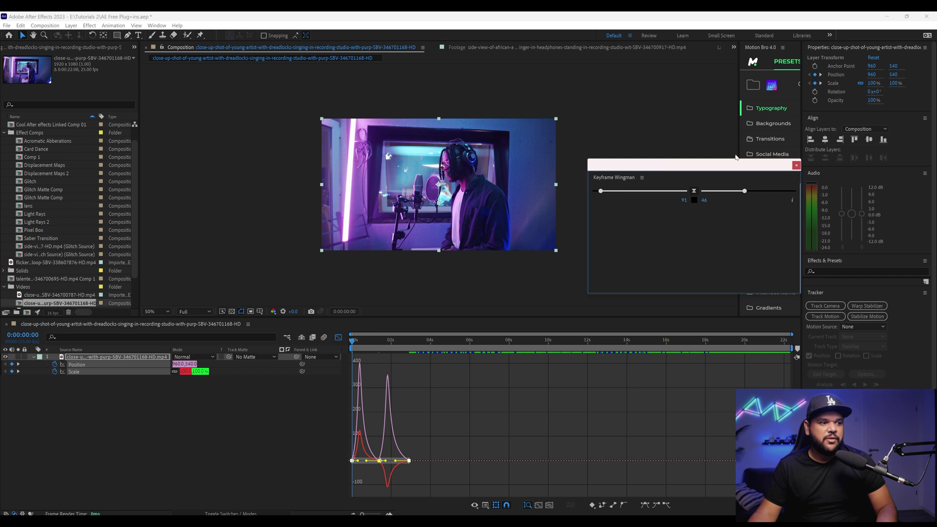
drag(729, 197, 718, 196)
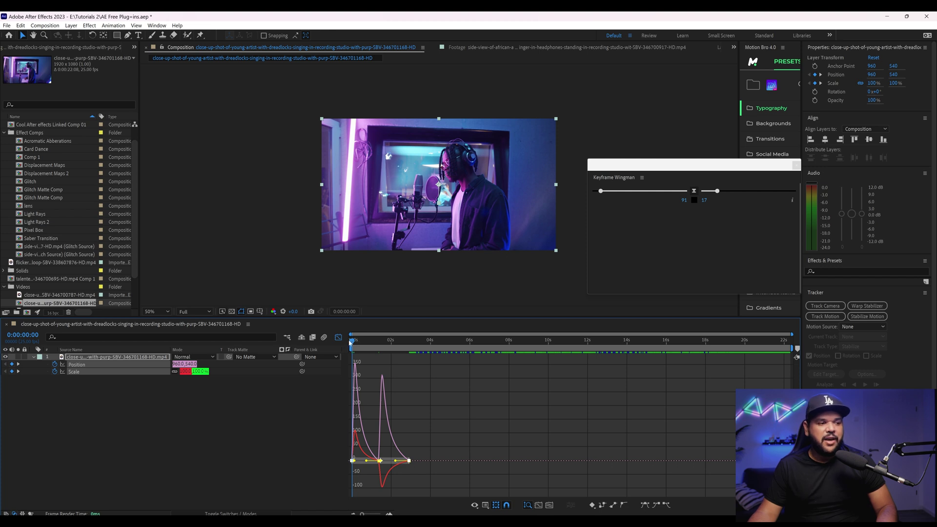
key(space)
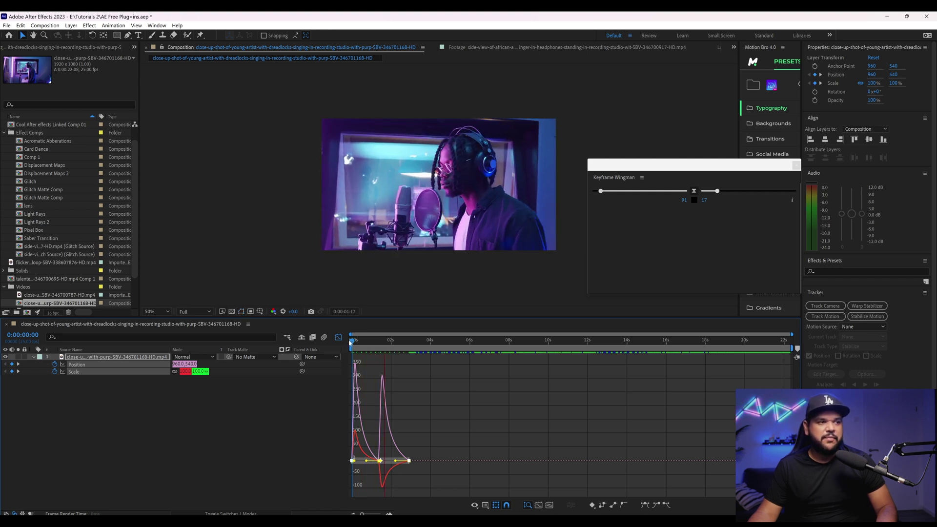
key(space)
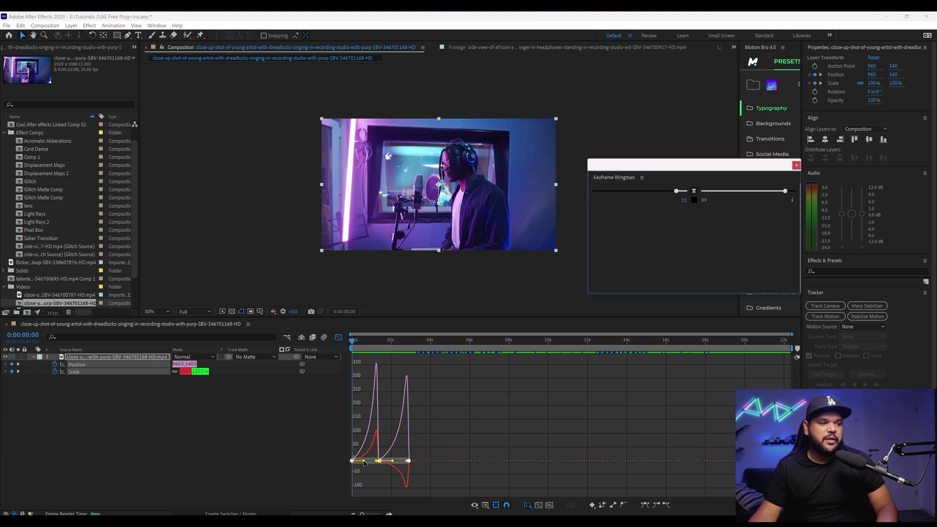
- Lengthen a curve handle in the graph, reselect all Position and Scale keyframes and adjust their Keyframe Wingman easing to 45 and 33
drag(364, 463, 372, 461)
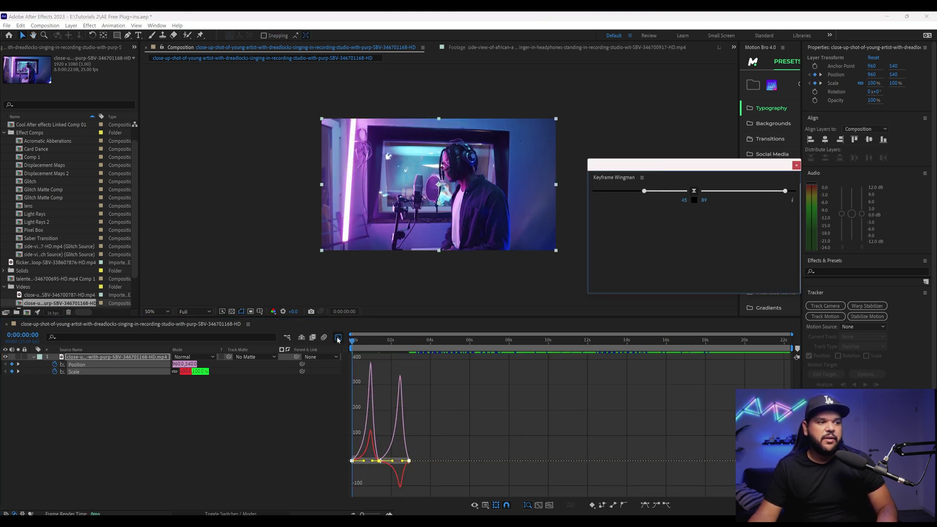
click(338, 338)
drag(433, 396, 346, 360)
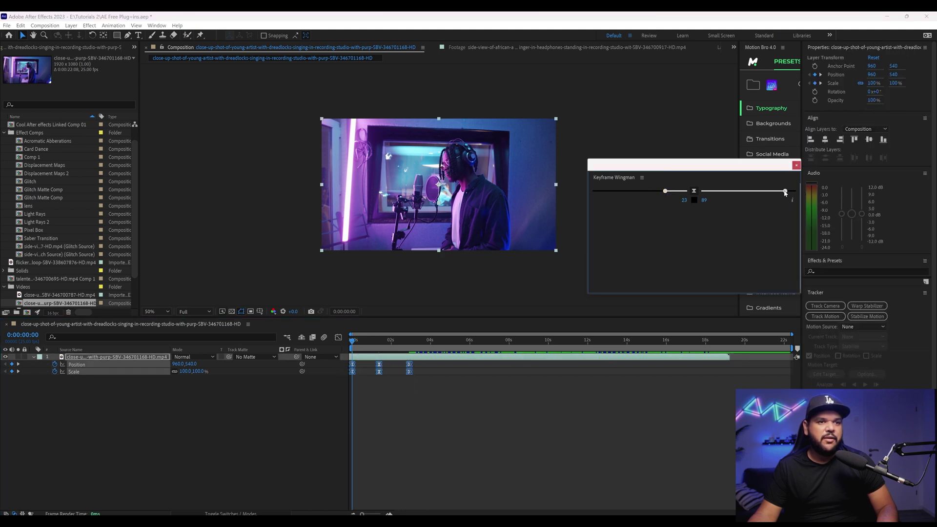
drag(785, 191, 789, 191)
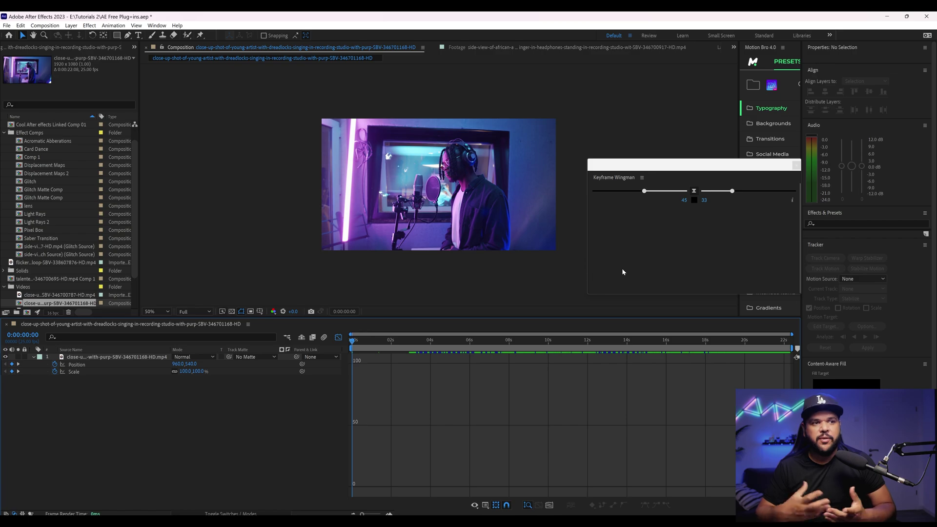